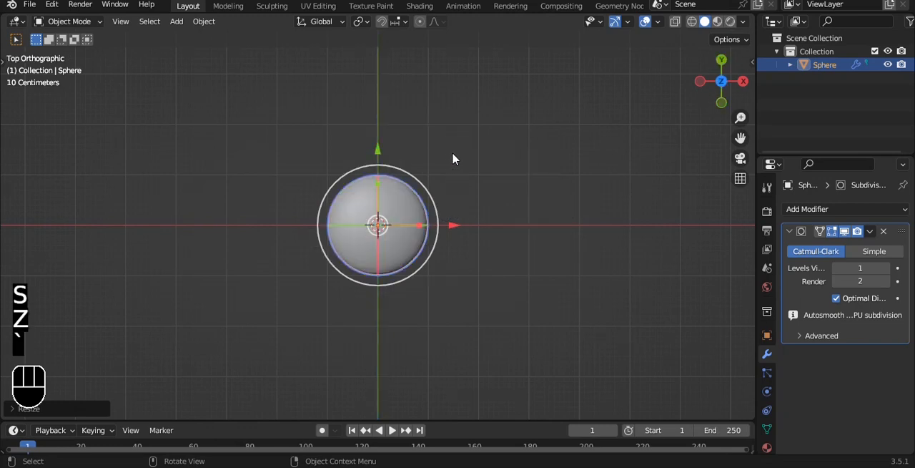
{"action": "scroll", "coordinate": [460, 168], "scroll_direction": "up", "scroll_amount": 3}
{"action": "key", "text": "s"}
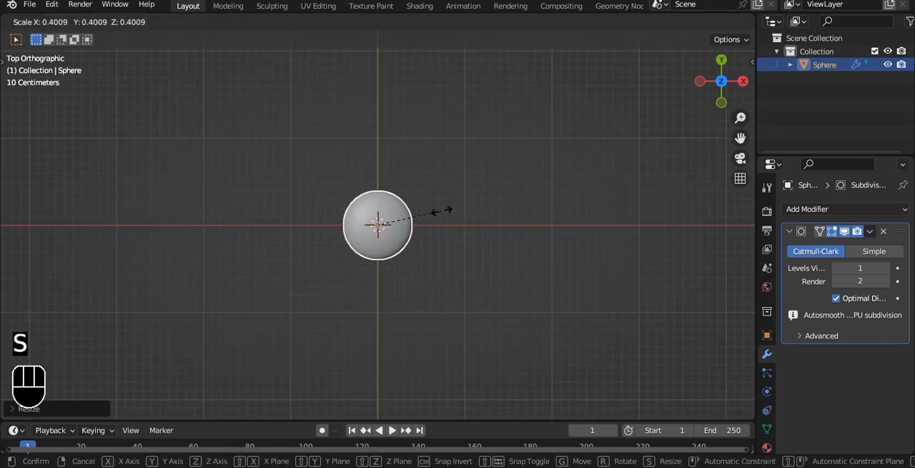
{"action": "right_click", "coordinate": [456, 207]}
- Add a cube mesh at the sphere's centre and scale it down to well within the sphere's width
{"action": "key", "text": "shift+a"}
{"action": "mouse_move", "coordinate": [499, 179]}
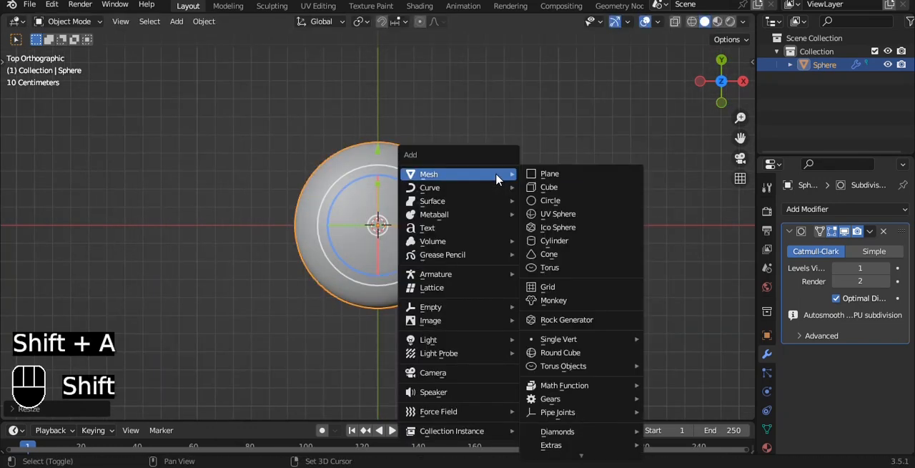
{"action": "left_click", "coordinate": [568, 194]}
{"action": "key", "text": "s"}
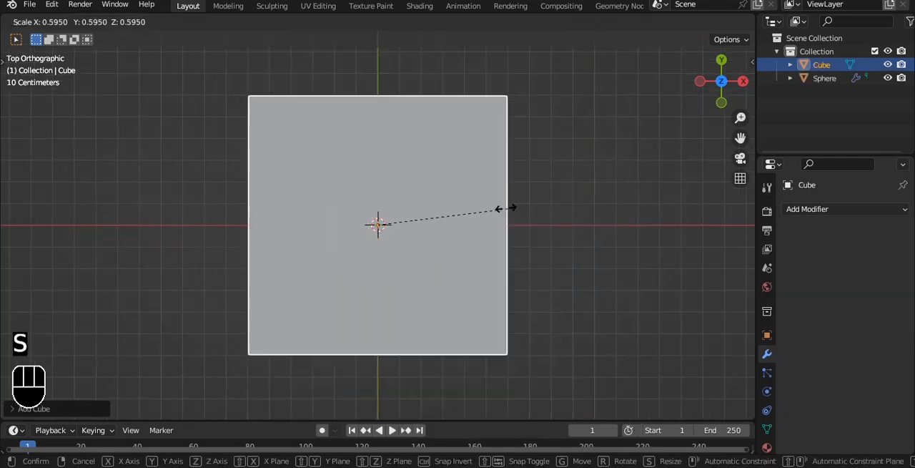
- Stretch the small cube along the Y axis to about 1.8 times its length
{"action": "key", "text": "s"}
{"action": "key", "text": "z"}
{"action": "key", "text": "t"}
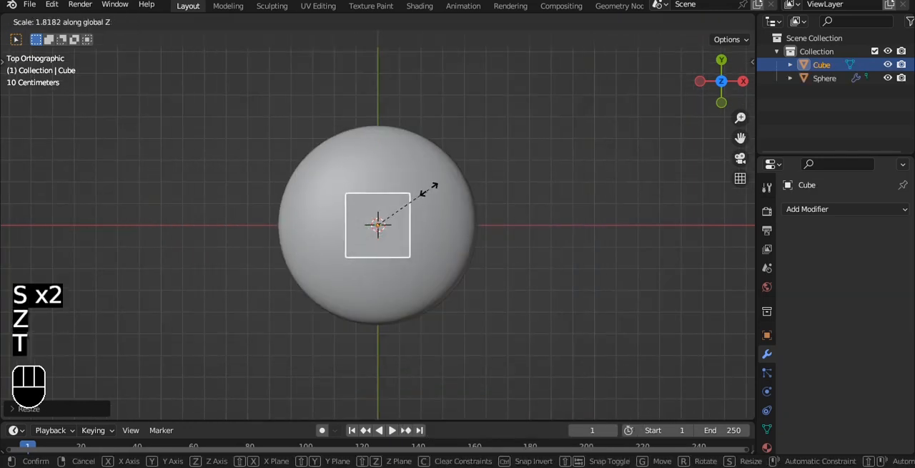
{"action": "key", "text": "y"}
{"action": "left_click", "coordinate": [428, 189]}
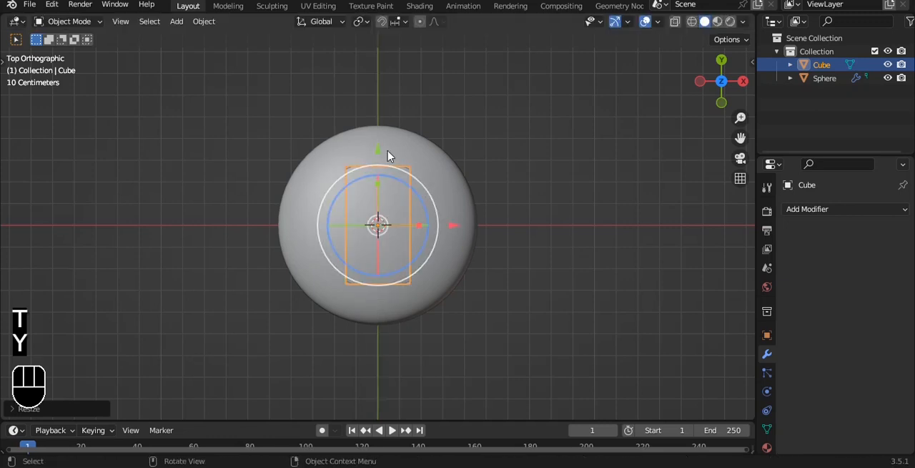
{"action": "left_click_drag", "start_coordinate": [381, 154], "coordinate": [382, 279]}
{"action": "middle_click_drag", "start_coordinate": [466, 260], "coordinate": [483, 168], "text": "shift"}
{"action": "key", "text": "ctrl+z"}
- In Edit Mode, move all of the cube's geometry along negative Y until it sits just outside the sphere
{"action": "key", "text": "Tab"}
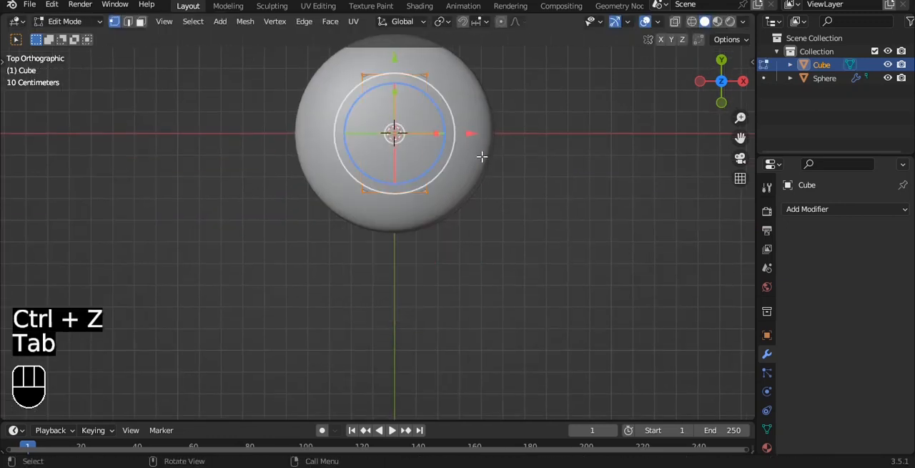
{"action": "key", "text": "a"}
{"action": "key", "text": "a"}
{"action": "left_click_drag", "start_coordinate": [394, 57], "coordinate": [394, 229]}
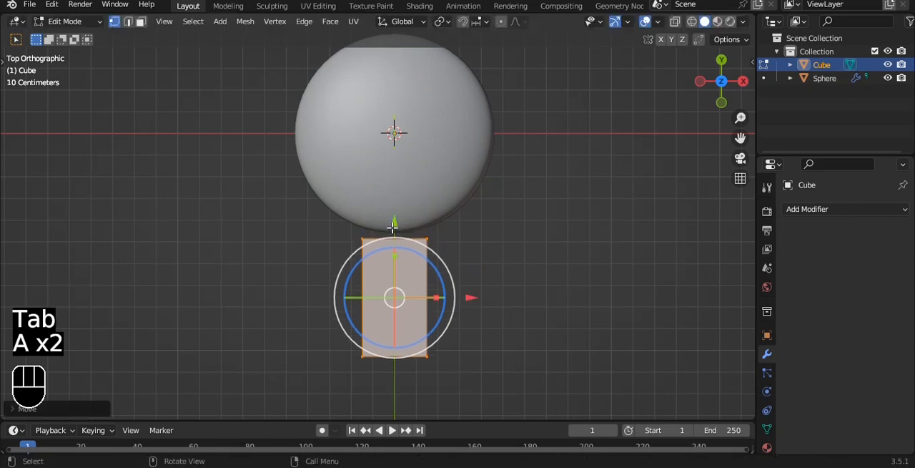
- Return to Object Mode and flatten the block along the Z axis
{"action": "key", "text": "Tab"}
{"action": "left_click_drag", "start_coordinate": [474, 237], "coordinate": [533, 160], "text": "alt"}
{"action": "key", "text": "s"}
{"action": "key", "text": "z"}
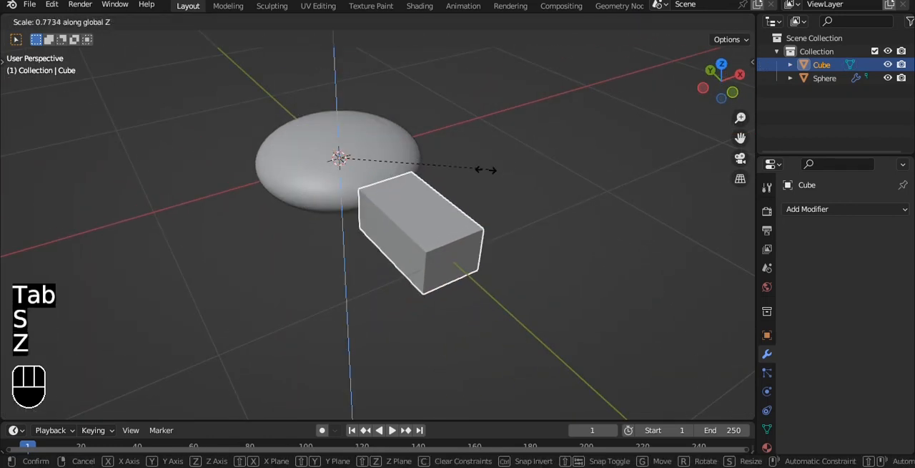
{"action": "left_click", "coordinate": [368, 172]}
- Give the flattened block a level 3 Subdivision Surface modifier and shade it smooth
{"action": "scroll", "coordinate": [470, 227], "scroll_direction": "up", "scroll_amount": 1}
{"action": "key", "text": "ctrl+3"}
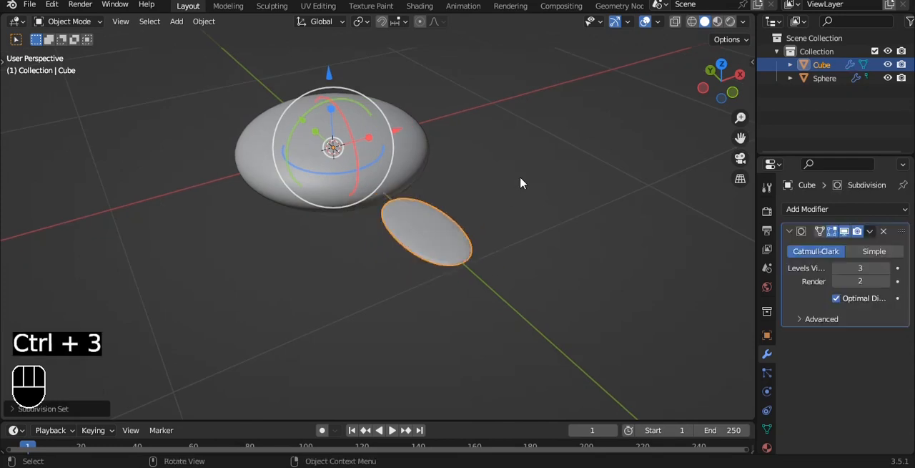
{"action": "scroll", "coordinate": [530, 231], "scroll_direction": "up", "scroll_amount": 3}
{"action": "right_click", "coordinate": [530, 231]}
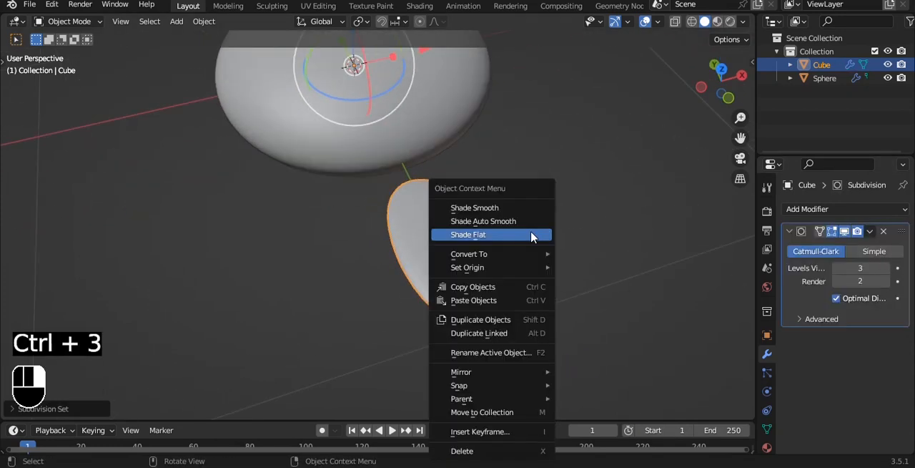
{"action": "left_click", "coordinate": [501, 207]}
- In top view, add a lengthwise loop cut down the middle of the petal block in Edit Mode
{"action": "key", "text": "grave"}
{"action": "left_click", "coordinate": [626, 191]}
{"action": "key", "text": "Tab"}
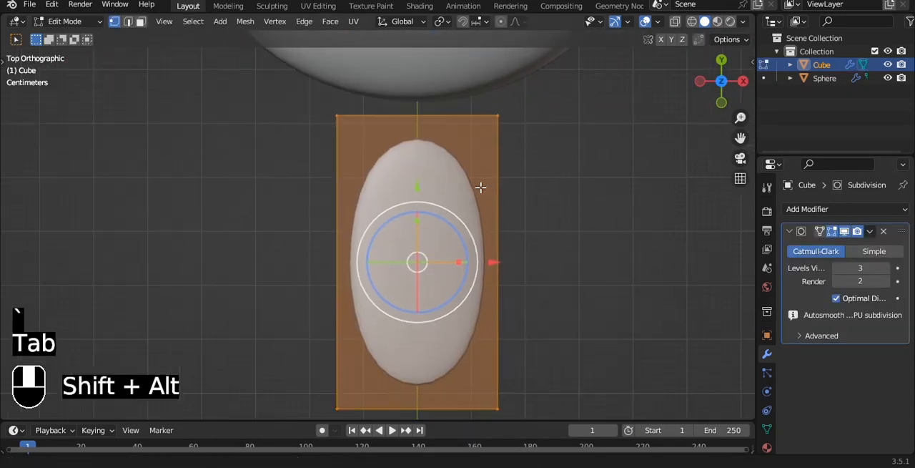
{"action": "key", "text": "ctrl+r"}
{"action": "left_click", "coordinate": [410, 115]}
{"action": "scroll", "coordinate": [410, 114], "scroll_direction": "down", "scroll_amount": 2}
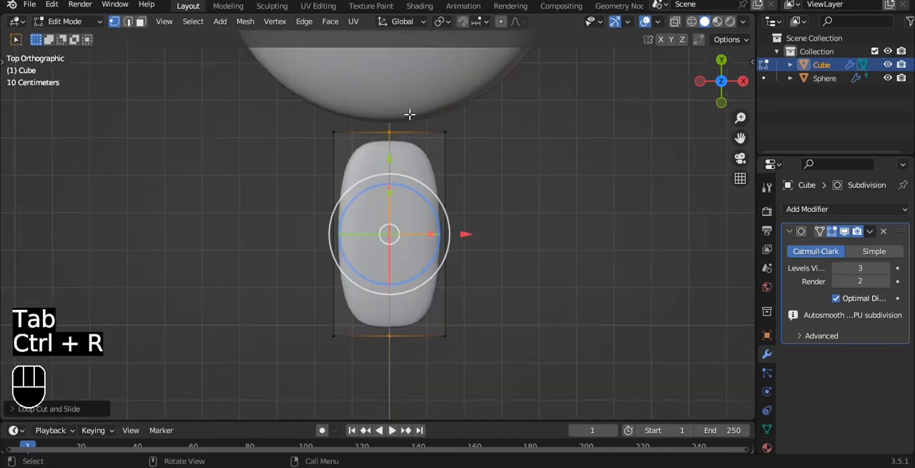
- Turn on X-ray and scale up the vertices at the petal's outer end to about 1.5 times
{"action": "key", "text": "alt+z"}
{"action": "left_click_drag", "start_coordinate": [317, 304], "coordinate": [557, 368]}
{"action": "key", "text": "s"}
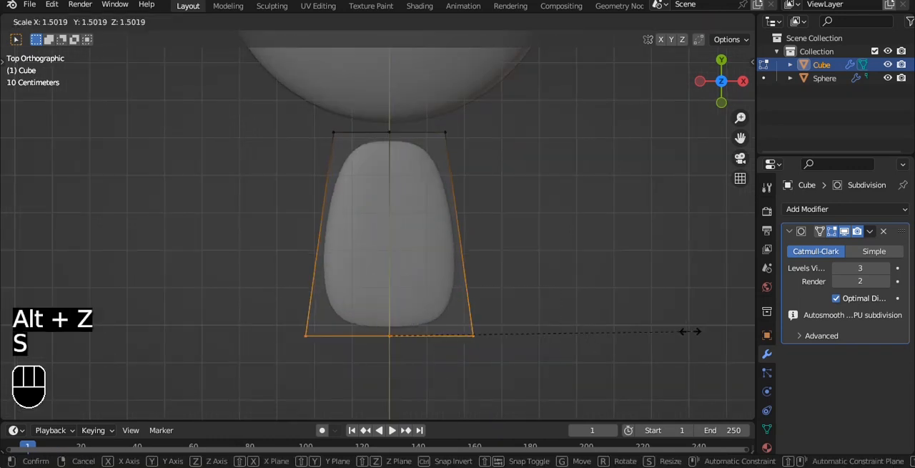
{"action": "left_click", "coordinate": [693, 331]}
- Pull only the middle vertices of the petal's outer end outward along negative Y to form a rounded tip
{"action": "key", "text": "a"}
{"action": "middle_click_drag", "start_coordinate": [423, 302], "coordinate": [422, 245], "text": "shift"}
{"action": "left_click_drag", "start_coordinate": [372, 256], "coordinate": [414, 288]}
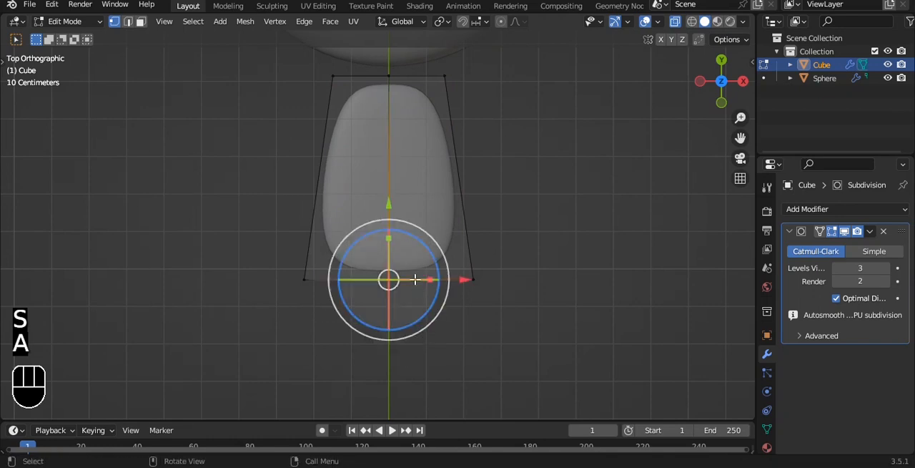
{"action": "left_click_drag", "start_coordinate": [391, 208], "coordinate": [392, 256]}
- Narrow the petal's inner end next to the sphere by scaling its vertices to about 0.48 along X
{"action": "middle_click_drag", "start_coordinate": [383, 106], "coordinate": [384, 202], "text": "shift"}
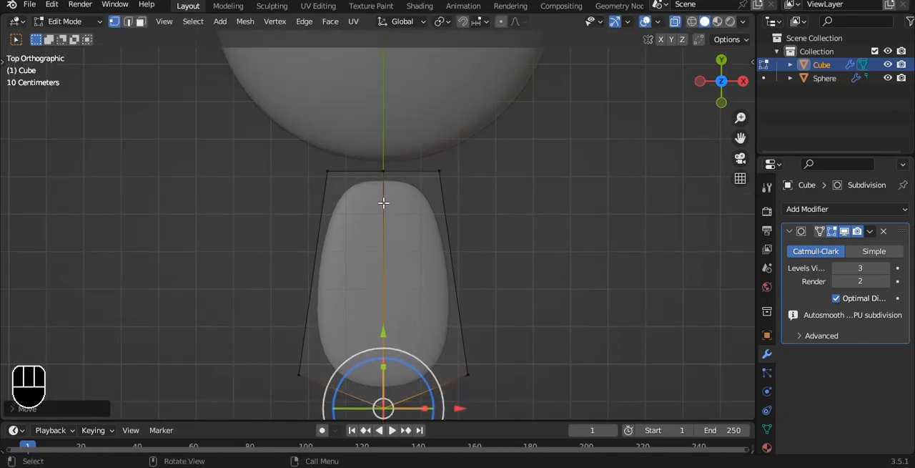
{"action": "left_click_drag", "start_coordinate": [279, 144], "coordinate": [492, 212]}
{"action": "key", "text": "s"}
{"action": "key", "text": "x"}
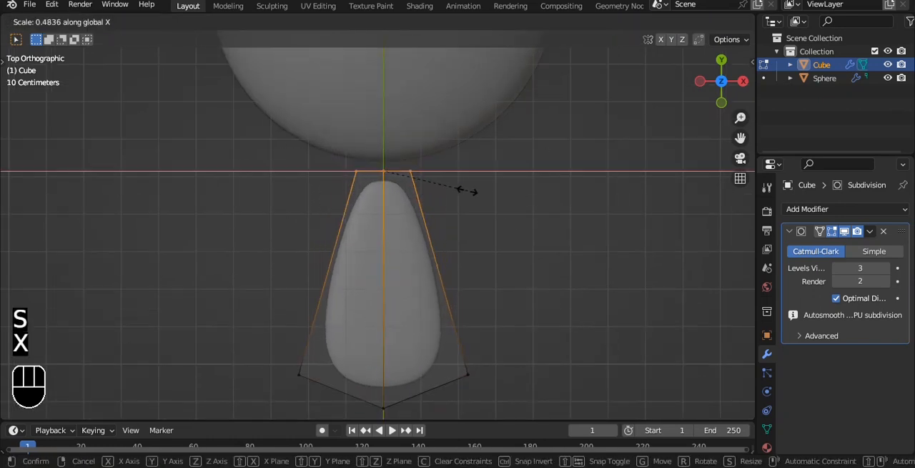
{"action": "left_click", "coordinate": [469, 191]}
- Add a crosswise loop cut around the middle of the petal
{"action": "left_click_drag", "start_coordinate": [424, 270], "coordinate": [452, 219], "text": "alt"}
{"action": "key", "text": "ctrl+r"}
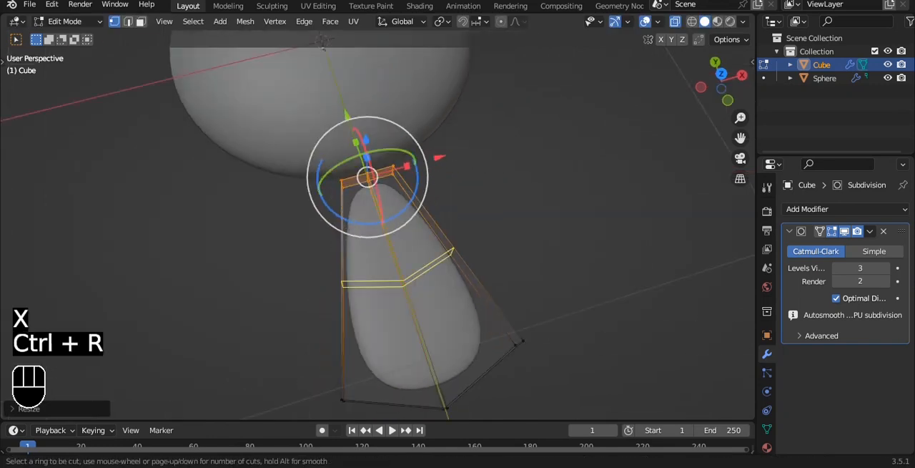
{"action": "left_click", "coordinate": [456, 259]}
{"action": "left_click", "coordinate": [458, 266]}
{"action": "left_click_drag", "start_coordinate": [460, 276], "coordinate": [507, 169], "text": "alt"}
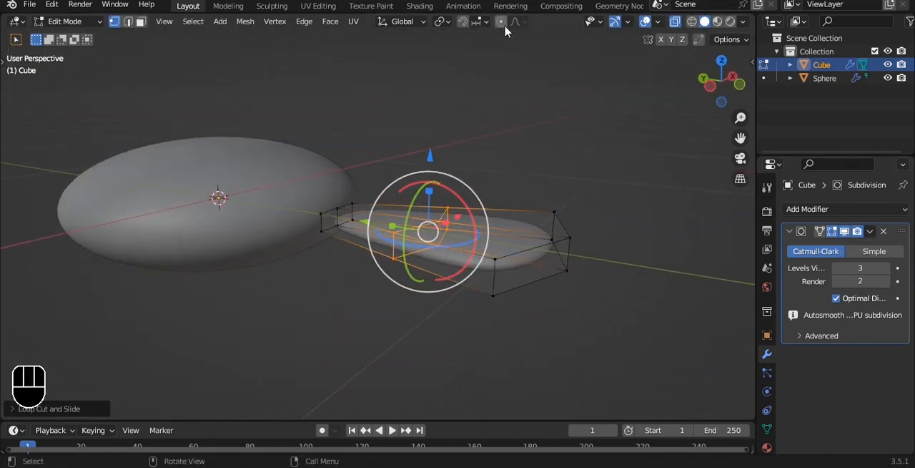
- Raise the middle edge loop along Z with smooth proportional editing so the petal arches upward
{"action": "key", "text": "g"}
{"action": "key", "text": "z"}
{"action": "scroll", "coordinate": [524, 136], "scroll_direction": "up", "scroll_amount": 9}
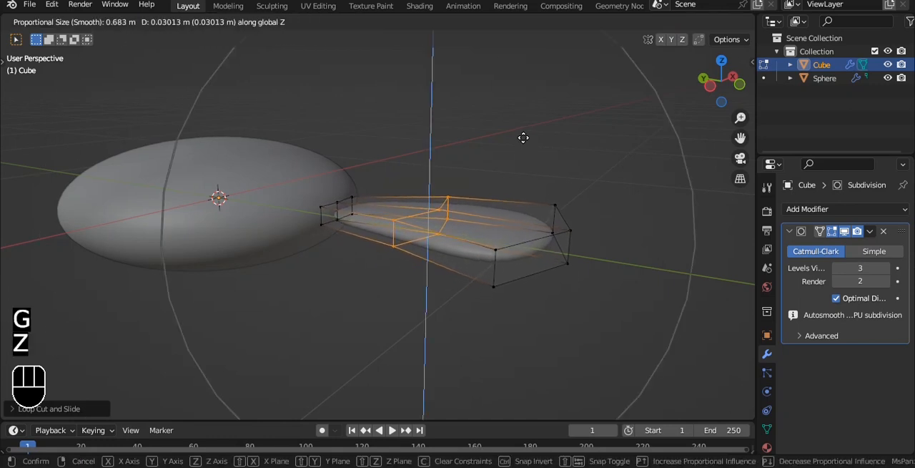
{"action": "left_click", "coordinate": [523, 107]}
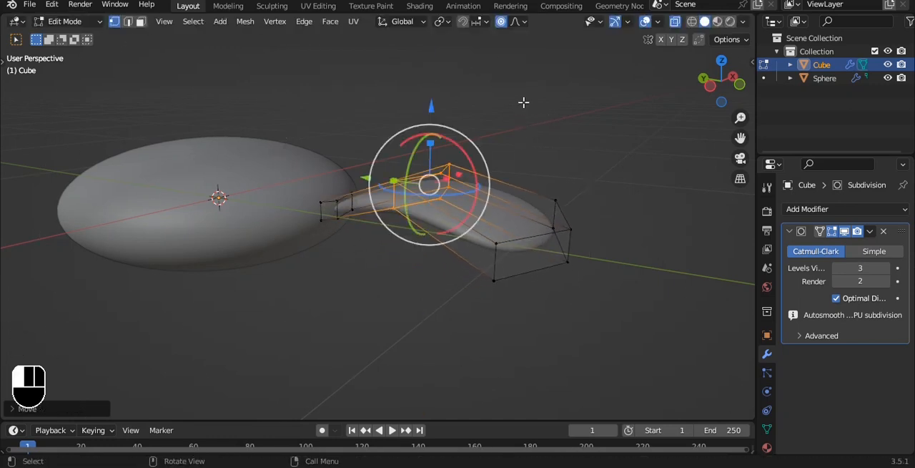
- Return to Object Mode, shade the petal smooth and turn off X-ray
{"action": "key", "text": "Tab"}
{"action": "left_click_drag", "start_coordinate": [520, 151], "coordinate": [546, 219], "text": "alt"}
{"action": "left_click", "coordinate": [537, 212]}
{"action": "scroll", "coordinate": [537, 212], "scroll_direction": "up", "scroll_amount": 3}
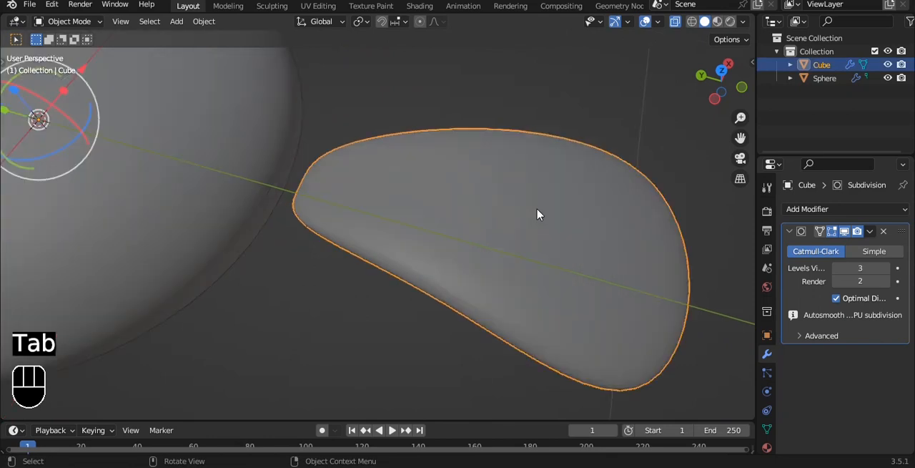
{"action": "right_click", "coordinate": [542, 193]}
{"action": "left_click", "coordinate": [541, 188]}
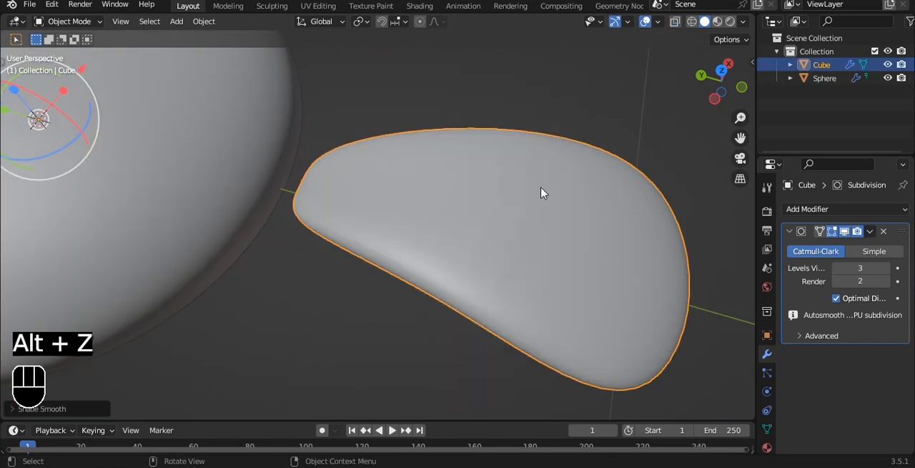
- In top view, turn off proportional editing and scale up the petal's entire geometry in Edit Mode until it overlaps the sphere
{"action": "key", "text": "grave"}
{"action": "scroll", "coordinate": [527, 125], "scroll_direction": "down", "scroll_amount": 3}
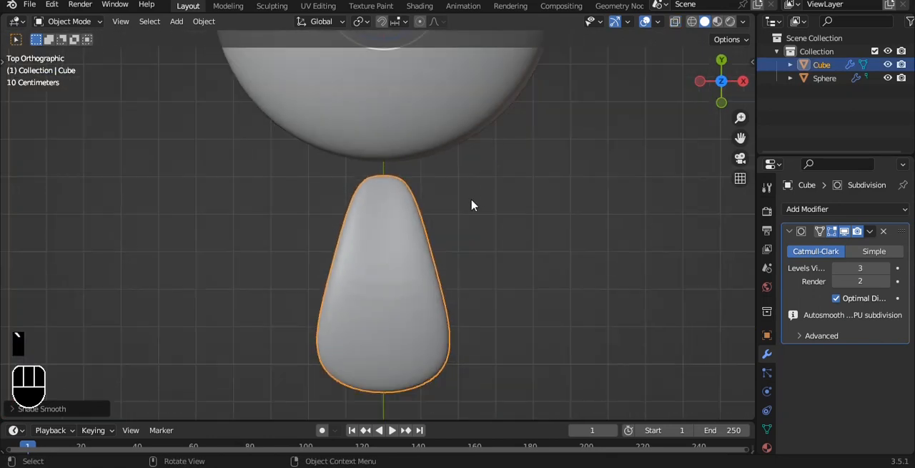
{"action": "scroll", "coordinate": [471, 205], "scroll_direction": "down", "scroll_amount": 3}
{"action": "key", "text": "Tab"}
{"action": "key", "text": "a"}
{"action": "key", "text": "a"}
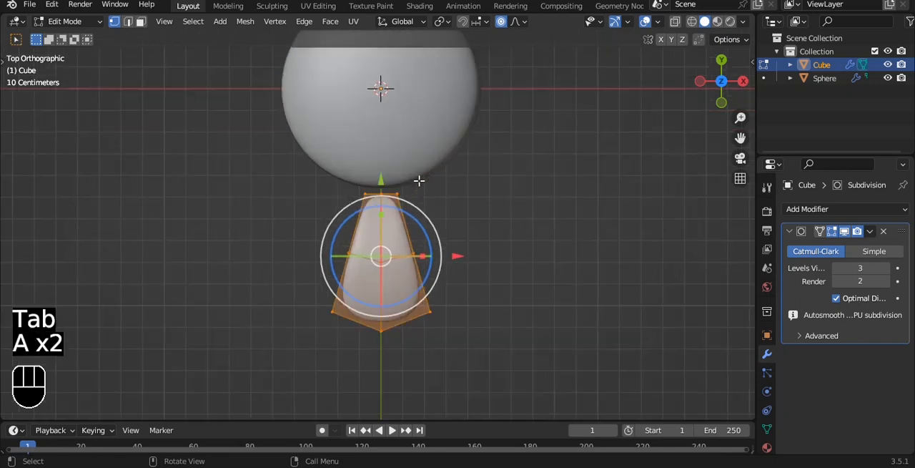
{"action": "key", "text": "s"}
{"action": "right_click", "coordinate": [474, 174]}
{"action": "left_click", "coordinate": [501, 21]}
{"action": "key", "text": "s"}
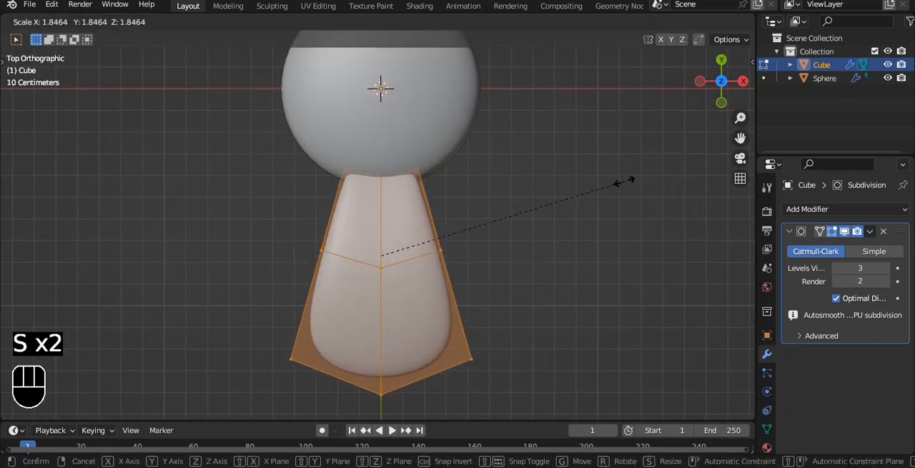
{"action": "left_click", "coordinate": [715, 190]}
{"action": "scroll", "coordinate": [507, 193], "scroll_direction": "down", "scroll_amount": 1}
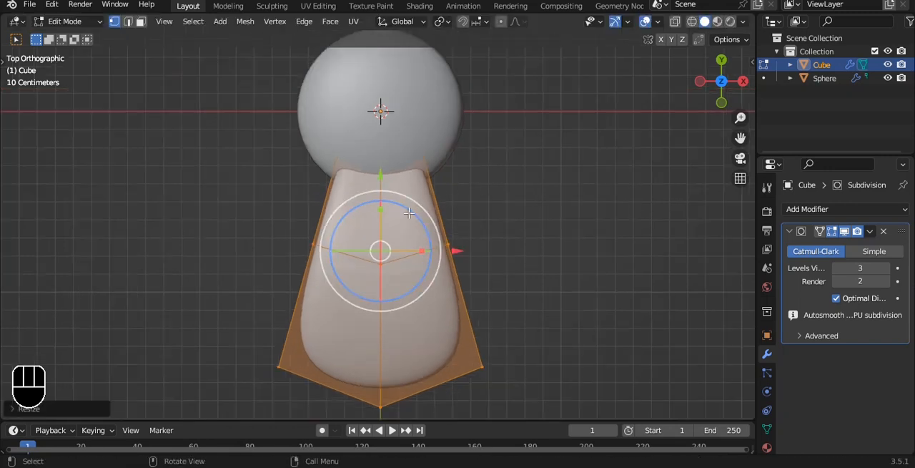
- Move the petal along negative Y until its narrow end only slightly overlaps the sphere, and leave Edit Mode
{"action": "left_click_drag", "start_coordinate": [372, 188], "coordinate": [374, 227]}
{"action": "key", "text": "ctrl+z"}
{"action": "key", "text": "Tab"}
- In top view, select the whole petal in Edit Mode and activate the Spin tool on the Z axis with 8 steps
{"action": "key", "text": "grave"}
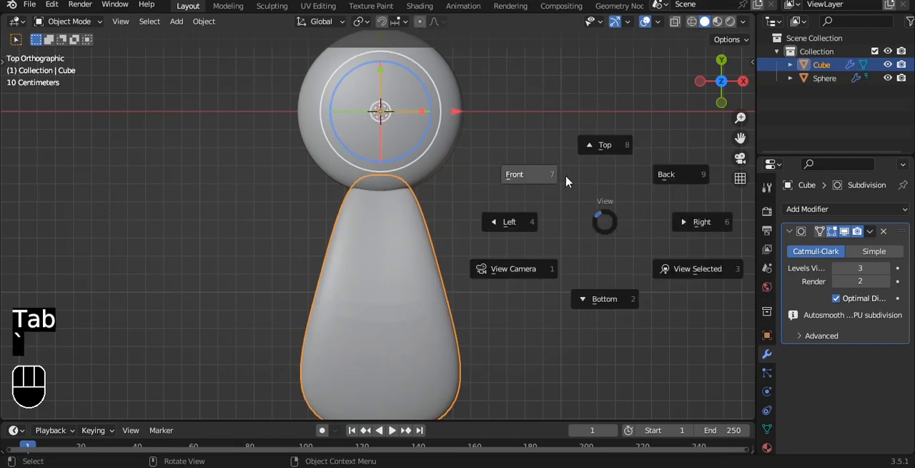
{"action": "left_click", "coordinate": [566, 179]}
{"action": "middle_click_drag", "start_coordinate": [566, 181], "coordinate": [461, 268], "text": "alt"}
{"action": "key", "text": "grave"}
{"action": "left_click", "coordinate": [528, 136]}
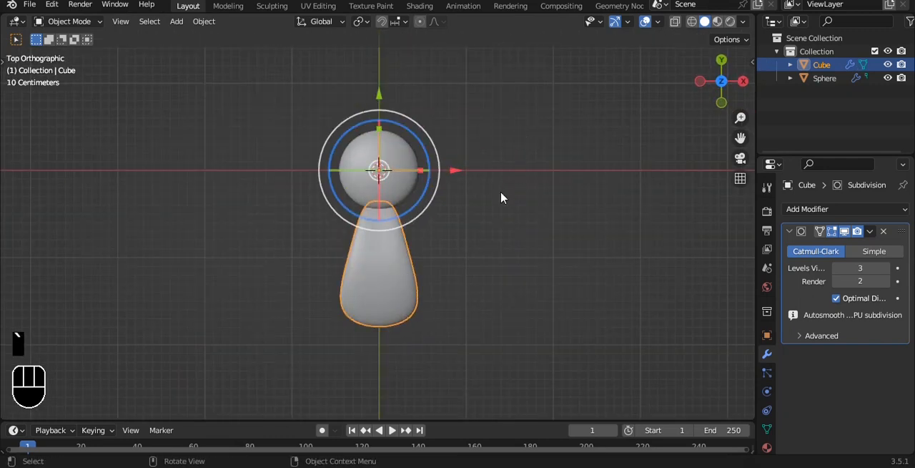
{"action": "key", "text": "Tab"}
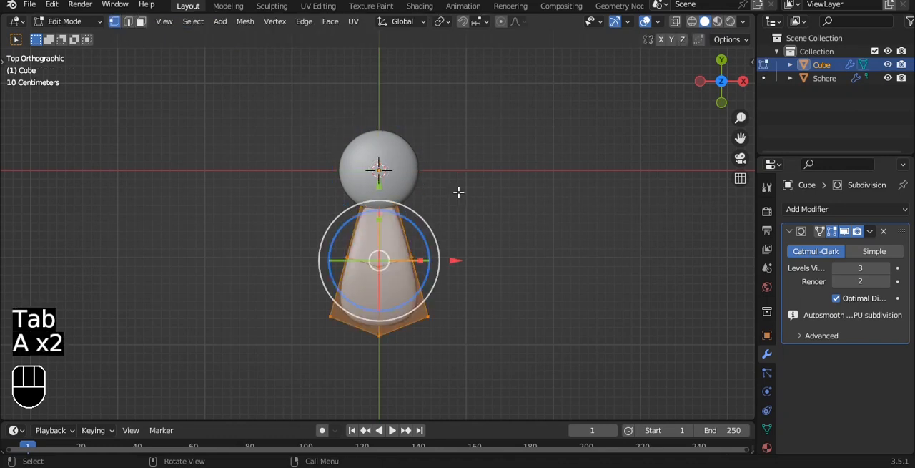
{"action": "key", "text": "t"}
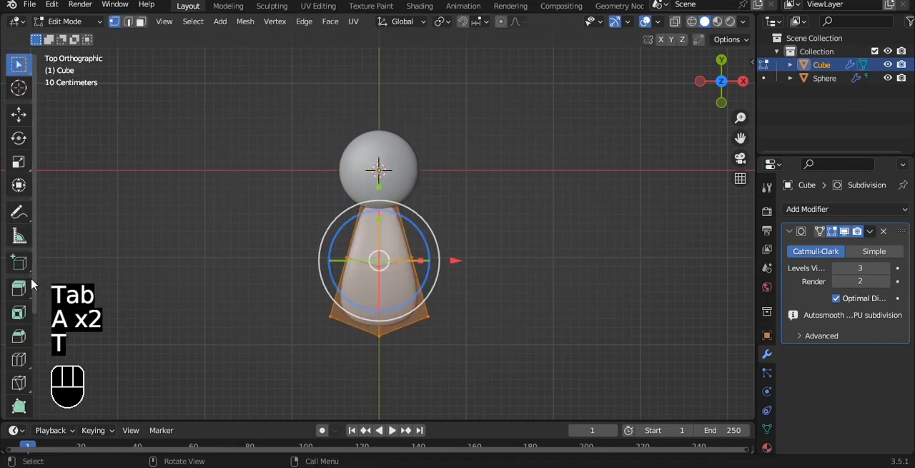
{"action": "scroll", "coordinate": [26, 331], "scroll_direction": "down", "scroll_amount": 4}
{"action": "left_click", "coordinate": [26, 326]}
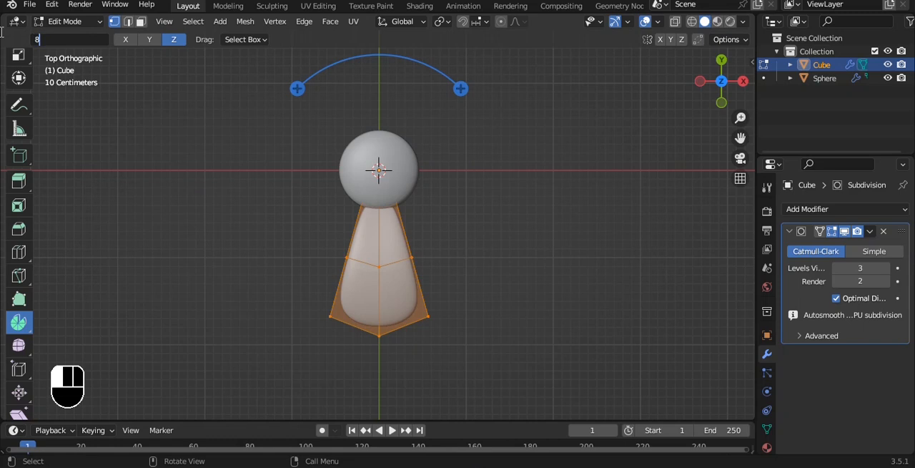
- Try to spin copies of the petal around the sphere with 8 steps
{"action": "left_click_drag", "start_coordinate": [460, 88], "coordinate": [525, 150]}
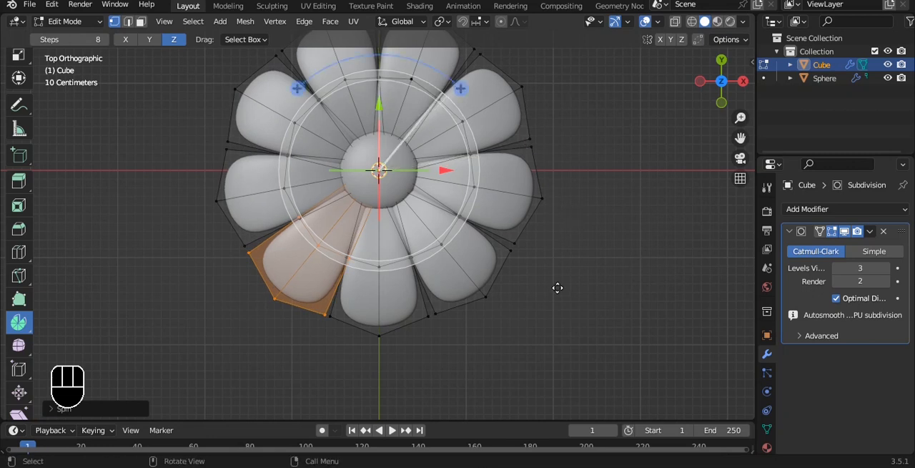
{"action": "middle_click_drag", "start_coordinate": [558, 287], "coordinate": [543, 250], "text": "alt"}
{"action": "key", "text": "ctrl+z"}
{"action": "key", "text": "ctrl+z"}
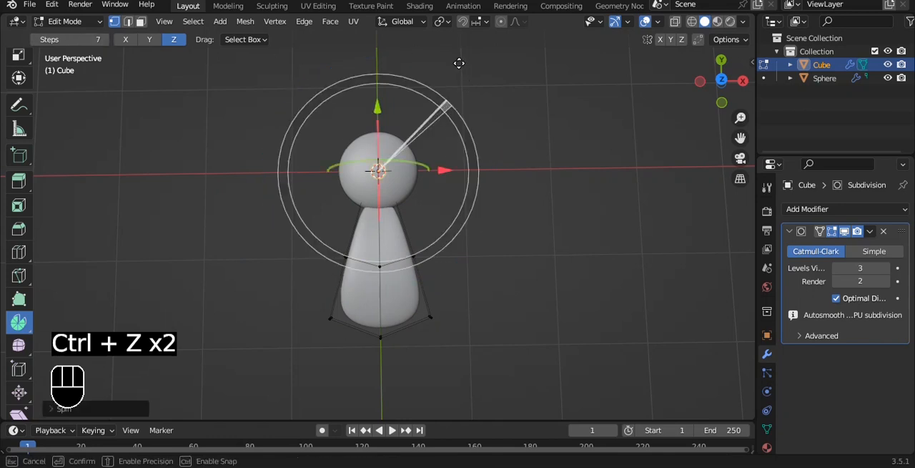
- Spin the whole petal around the sphere with 7 steps to make eight evenly spaced petals, and return to Object Mode
{"action": "key", "text": "a"}
{"action": "key", "text": "a"}
{"action": "key", "text": "a"}
{"action": "left_click_drag", "start_coordinate": [463, 103], "coordinate": [552, 198]}
{"action": "key", "text": "Tab"}
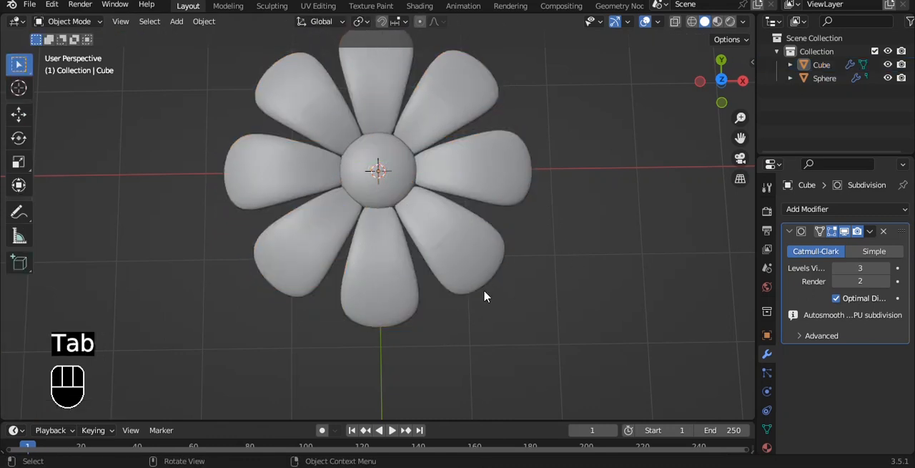
{"action": "middle_click_drag", "start_coordinate": [484, 296], "coordinate": [527, 183], "text": "alt"}
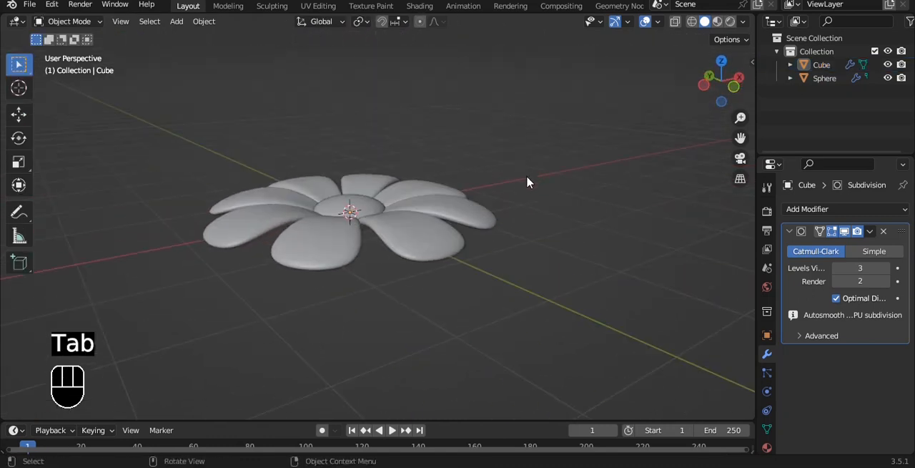
- Examine the ring of petals around the sphere from perspective and top views, in both Object Mode and Edit Mode
{"action": "middle_click_drag", "start_coordinate": [435, 236], "coordinate": [427, 226]}
{"action": "left_click", "coordinate": [428, 226]}
{"action": "middle_click_drag", "start_coordinate": [501, 194], "coordinate": [503, 212]}
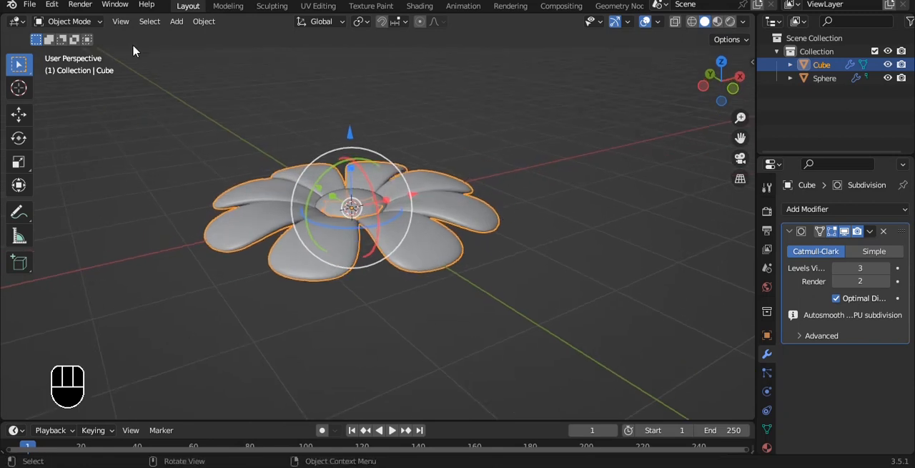
{"action": "key", "text": "Tab"}
{"action": "left_click", "coordinate": [19, 66]}
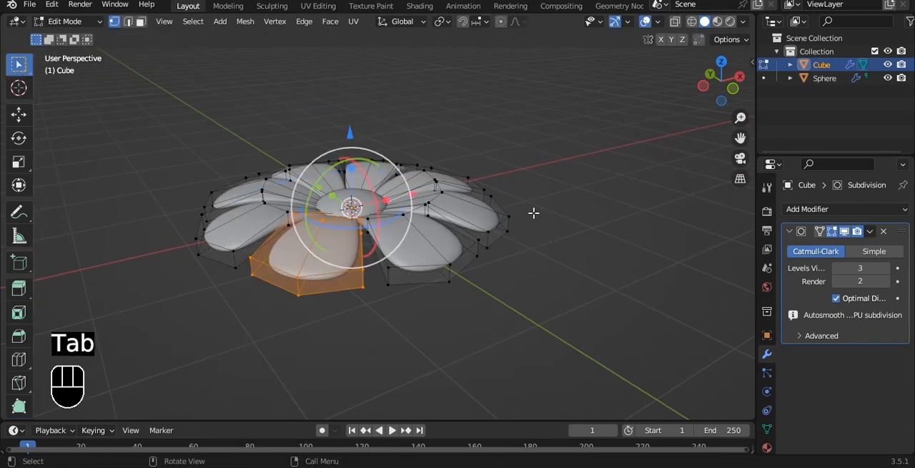
{"action": "key", "text": "Tab"}
{"action": "key", "text": "Tab"}
{"action": "mouse_move", "coordinate": [533, 211]}
{"action": "left_mouse_down", "text": "alt"}
{"action": "mouse_move", "coordinate": [510, 250]}
{"action": "mouse_move", "coordinate": [527, 204]}
{"action": "left_mouse_up", "text": "alt"}
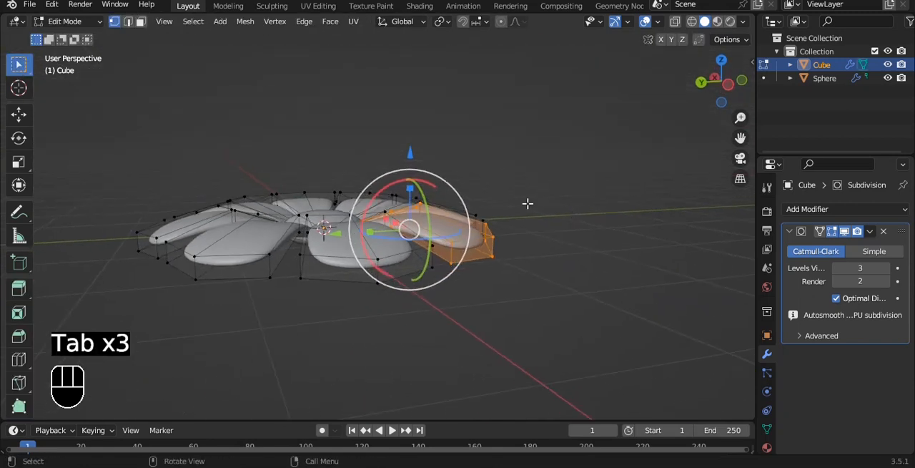
{"action": "left_click_drag", "start_coordinate": [436, 180], "coordinate": [472, 256], "text": "alt"}
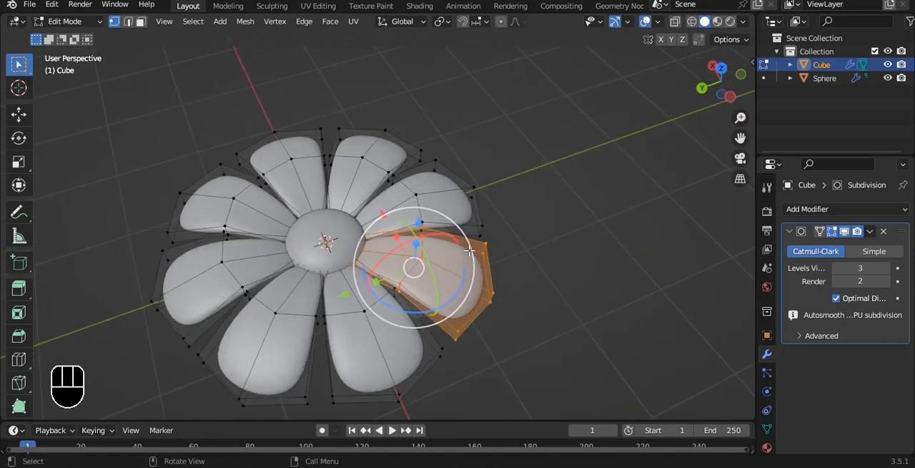
{"action": "key", "text": "grave"}
{"action": "left_click", "coordinate": [491, 174]}
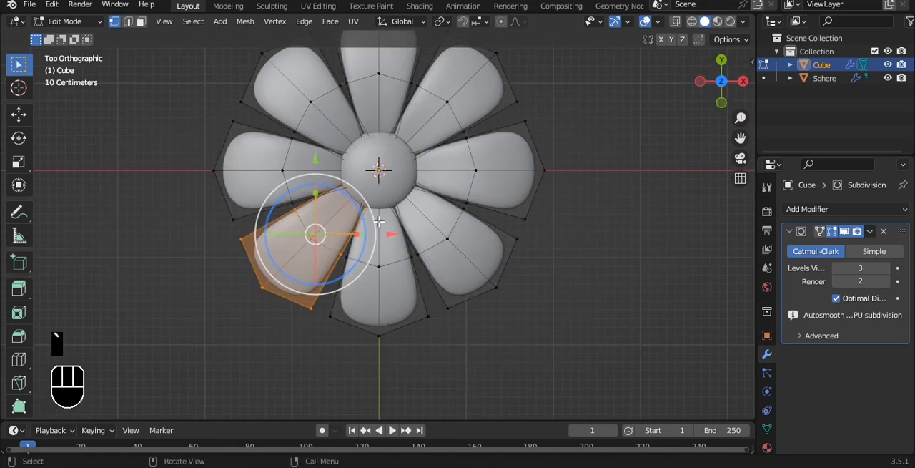
{"action": "left_click_drag", "start_coordinate": [490, 253], "coordinate": [507, 174], "text": "alt"}
{"action": "key", "text": "Tab"}
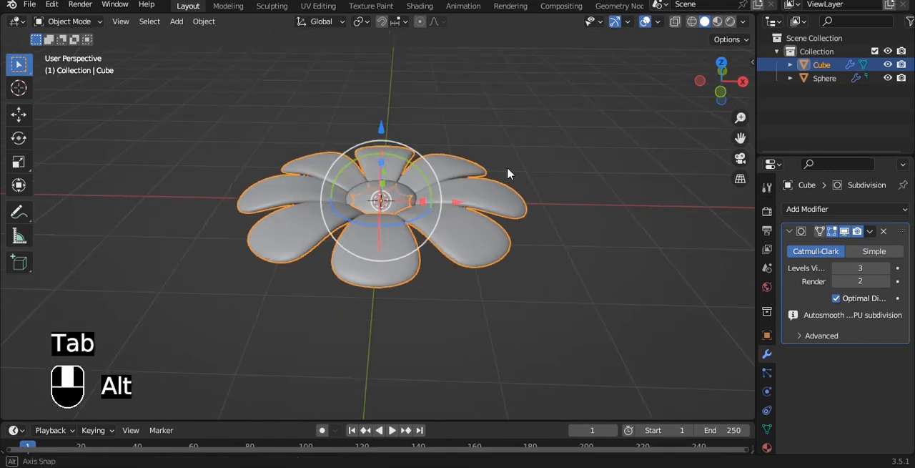
{"action": "left_click", "coordinate": [674, 197]}
{"action": "scroll", "coordinate": [560, 241], "scroll_direction": "up", "scroll_amount": 1}
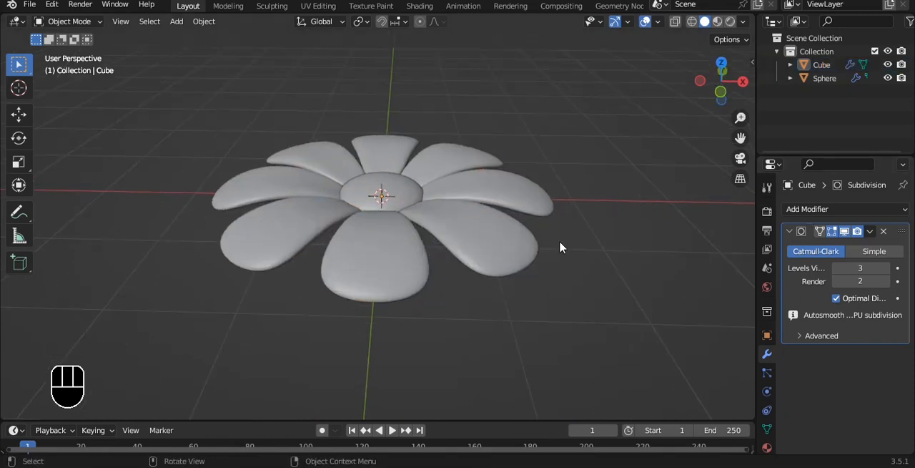
- Select one whole petal in Edit Mode, try transforming it on its own, and undo the change
{"action": "key", "text": "Tab"}
{"action": "scroll", "coordinate": [535, 248], "scroll_direction": "up", "scroll_amount": 1}
{"action": "key", "text": "a"}
{"action": "left_click_drag", "start_coordinate": [523, 240], "coordinate": [566, 206], "text": "alt"}
{"action": "key", "text": "l"}
{"action": "left_click_drag", "start_coordinate": [504, 176], "coordinate": [516, 181]}
{"action": "key", "text": "ctrl+z"}
{"action": "left_click_drag", "start_coordinate": [552, 145], "coordinate": [525, 195], "text": "alt"}
- Try the Local transform orientation on the selected petal, restore Global, and return to Object Mode
{"action": "left_click", "coordinate": [414, 23]}
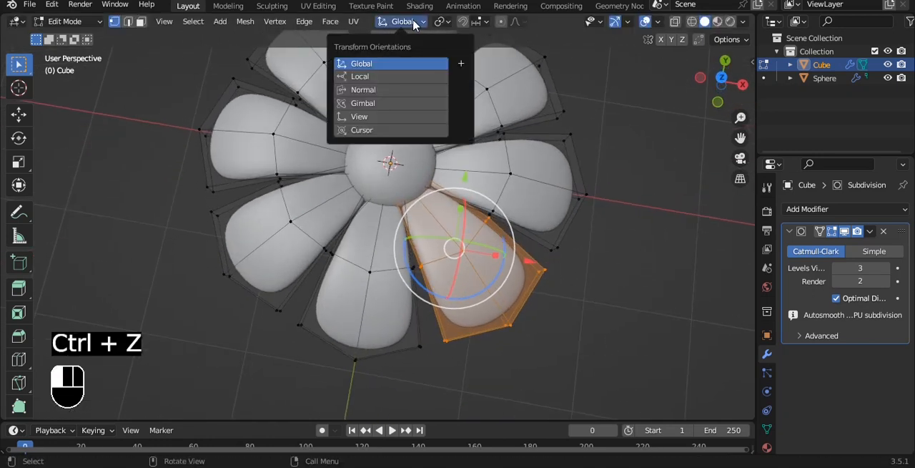
{"action": "key", "text": "Tab"}
{"action": "key", "text": "Tab"}
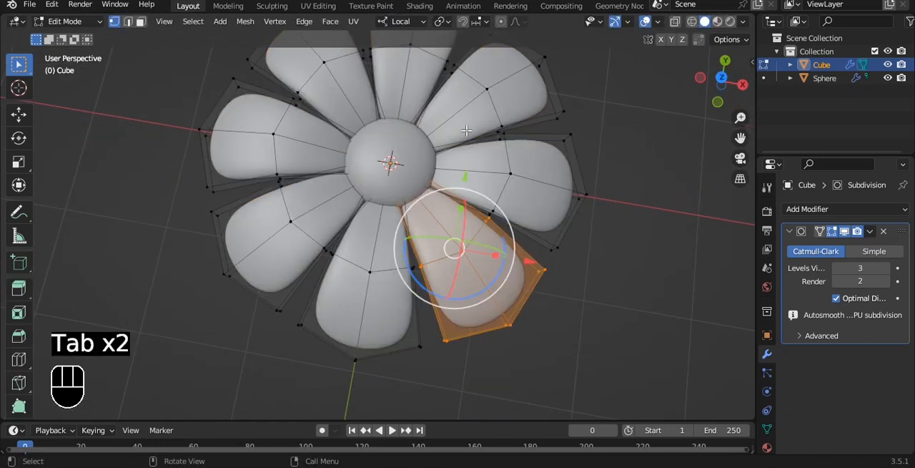
{"action": "left_click", "coordinate": [395, 22]}
{"action": "left_click", "coordinate": [392, 66]}
{"action": "key", "text": "Tab"}
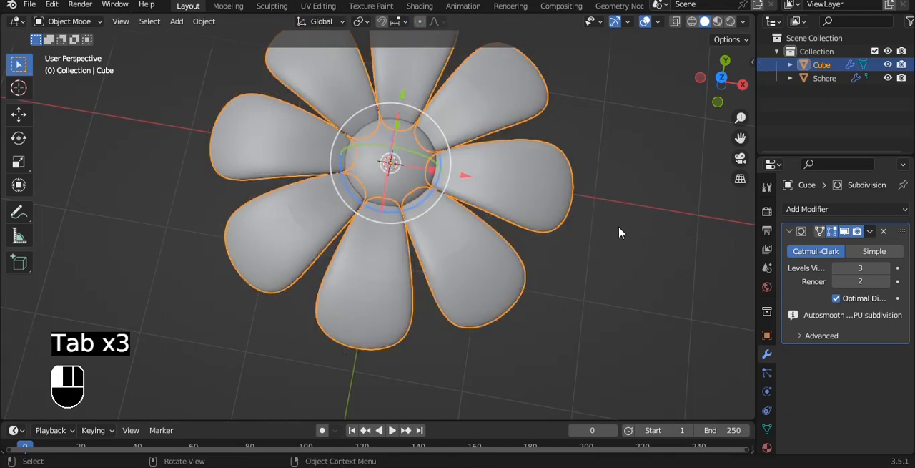
- Switch to front view with nothing selected and save the file
{"action": "left_click_drag", "start_coordinate": [619, 228], "coordinate": [563, 142], "text": "alt"}
{"action": "key", "text": "grave"}
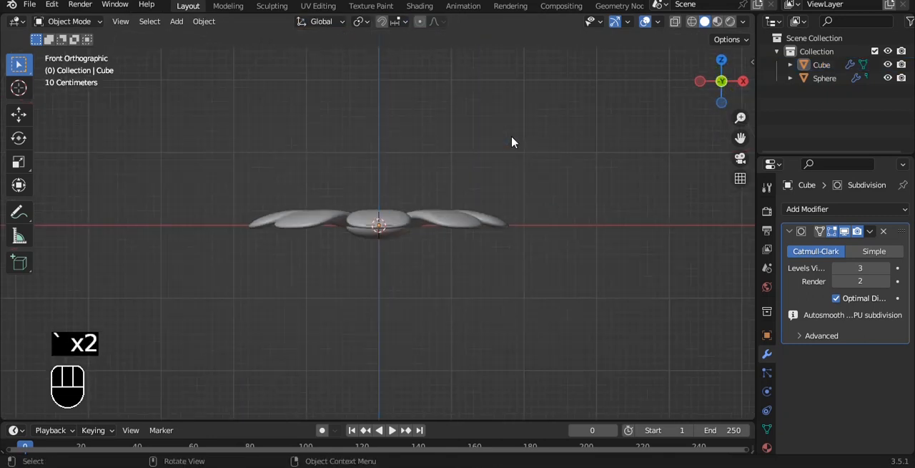
{"action": "key", "text": "ctrl+s"}
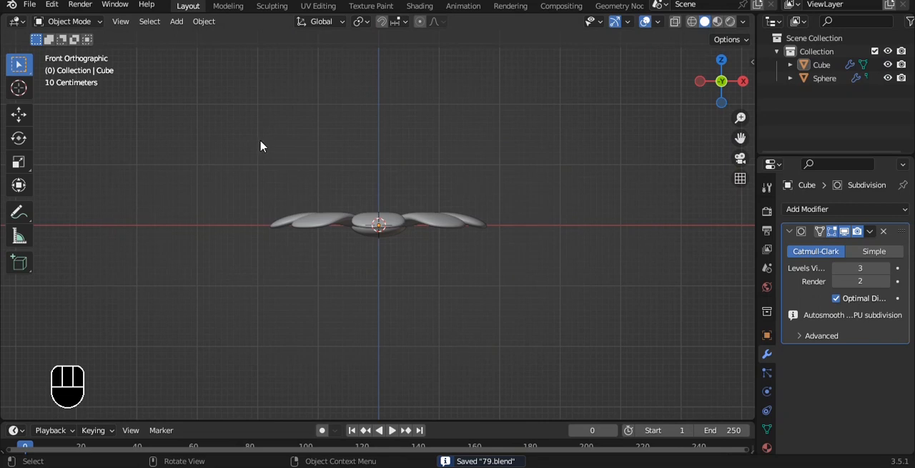
- Try moving the petals and sphere together along Z, undo the move, and clear the selection
{"action": "left_click_drag", "start_coordinate": [261, 141], "coordinate": [596, 297]}
{"action": "left_click_drag", "start_coordinate": [382, 169], "coordinate": [379, 142], "text": "alt+shift"}
{"action": "key", "text": "ctrl+z"}
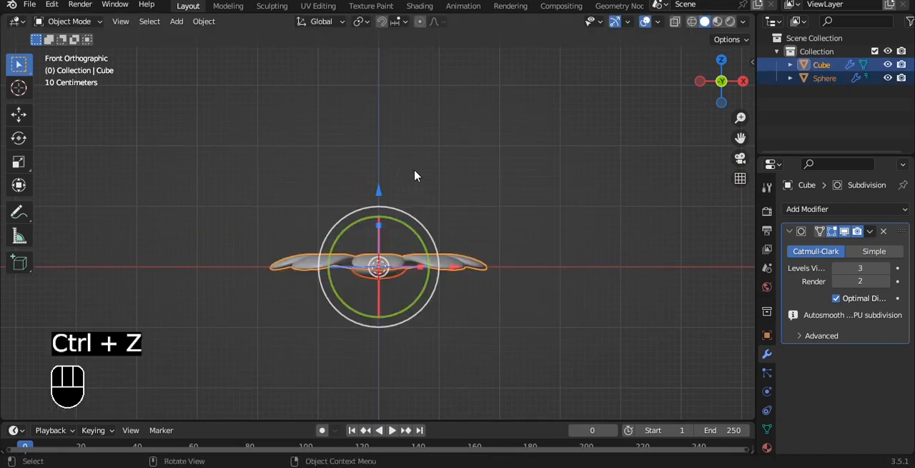
{"action": "left_click_drag", "start_coordinate": [430, 188], "coordinate": [432, 135], "text": "alt+shift"}
{"action": "left_click", "coordinate": [500, 120]}
- Add a path curve at the flower's centre and rotate it 90° about the Y axis to stand vertically
{"action": "key", "text": "shift+a"}
{"action": "mouse_move", "coordinate": [478, 120]}
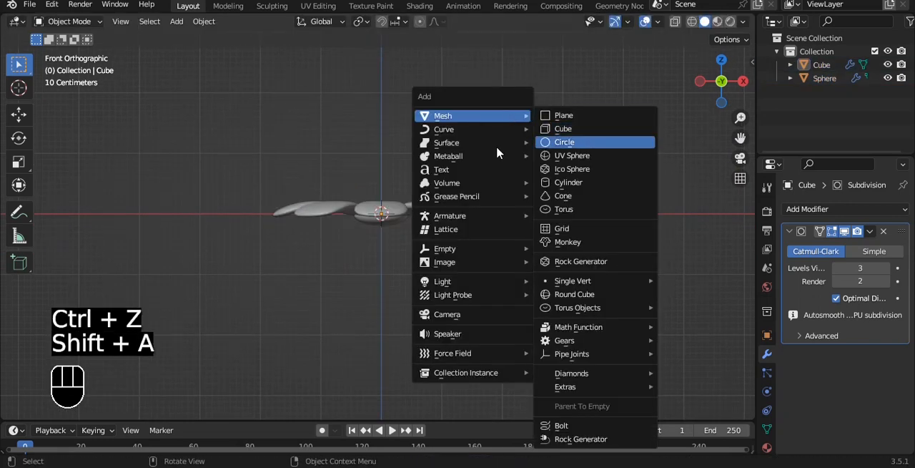
{"action": "mouse_move", "coordinate": [455, 129]}
{"action": "left_click", "coordinate": [576, 186]}
{"action": "left_click_drag", "start_coordinate": [497, 208], "coordinate": [491, 121], "text": "alt+shift"}
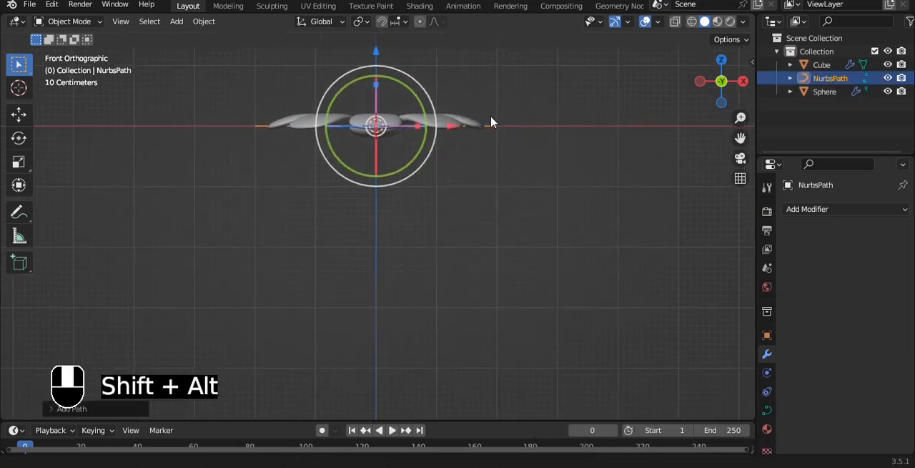
{"action": "key", "text": "r"}
{"action": "key", "text": "y"}
{"action": "key", "text": "9"}
{"action": "key", "text": "0"}
{"action": "left_click", "coordinate": [462, 102]}
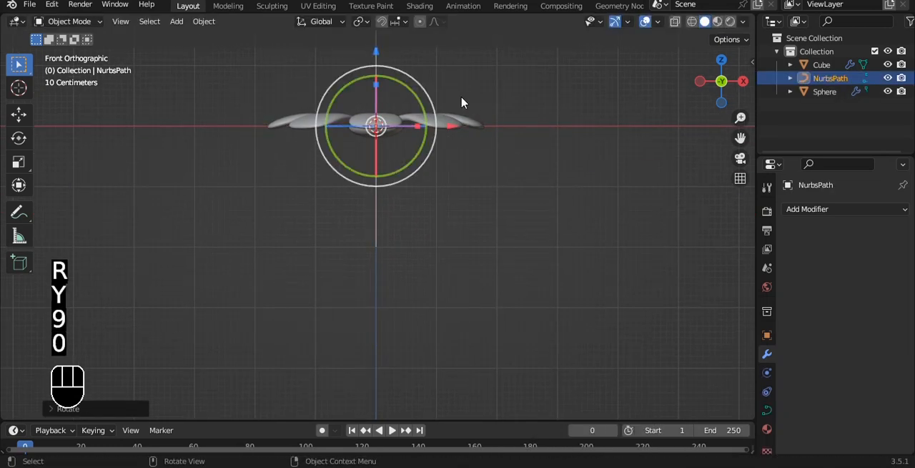
- Give the path a round bevel with a depth of 0.19 m and shade it smooth
{"action": "left_click", "coordinate": [767, 413]}
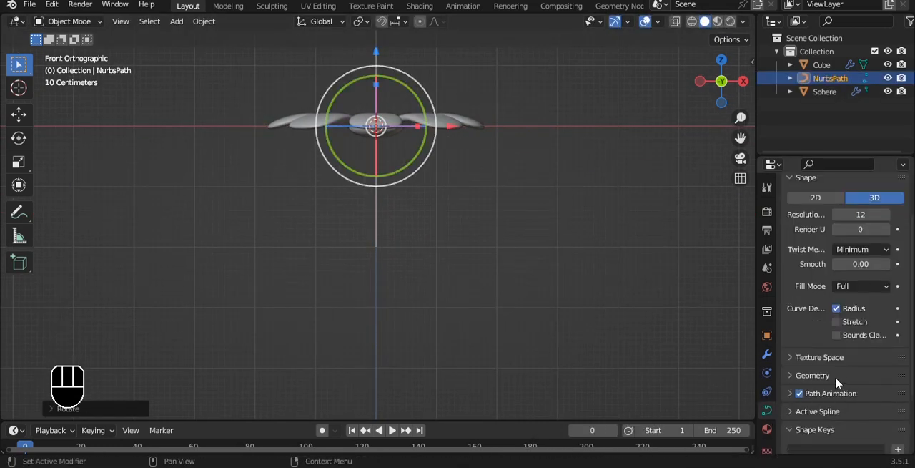
{"action": "left_click", "coordinate": [838, 381]}
{"action": "scroll", "coordinate": [843, 384], "scroll_direction": "down", "scroll_amount": 3}
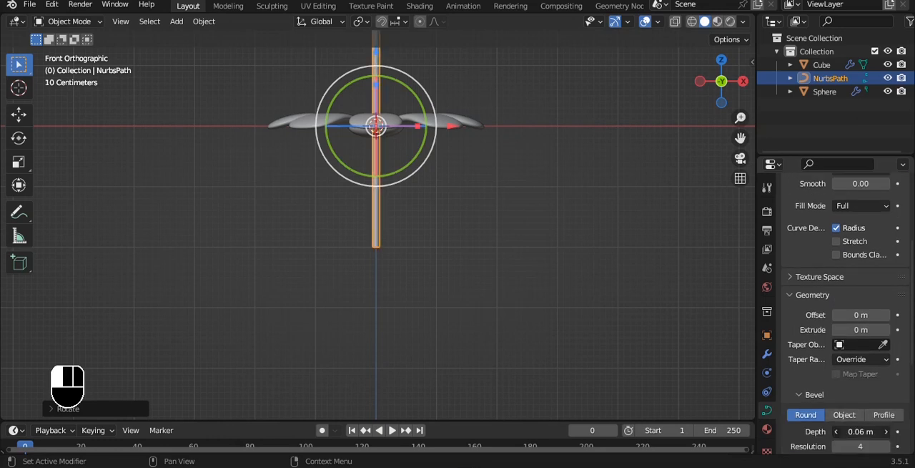
{"action": "left_click_drag", "start_coordinate": [861, 432], "coordinate": [880, 431]}
{"action": "right_click", "coordinate": [598, 178]}
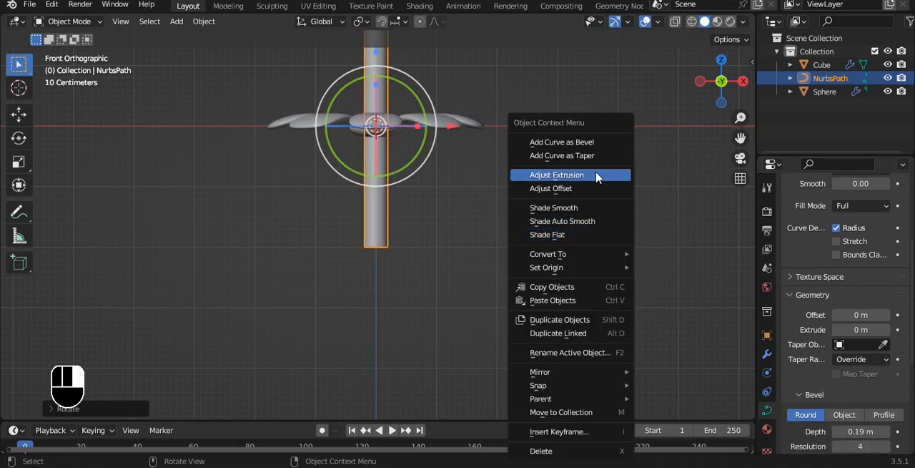
{"action": "left_click", "coordinate": [594, 209]}
- Add a Subdivision Surface modifier to the stem and lower it along Z until its top meets the underside of the flower centre
{"action": "key", "text": "KP_Decimal"}
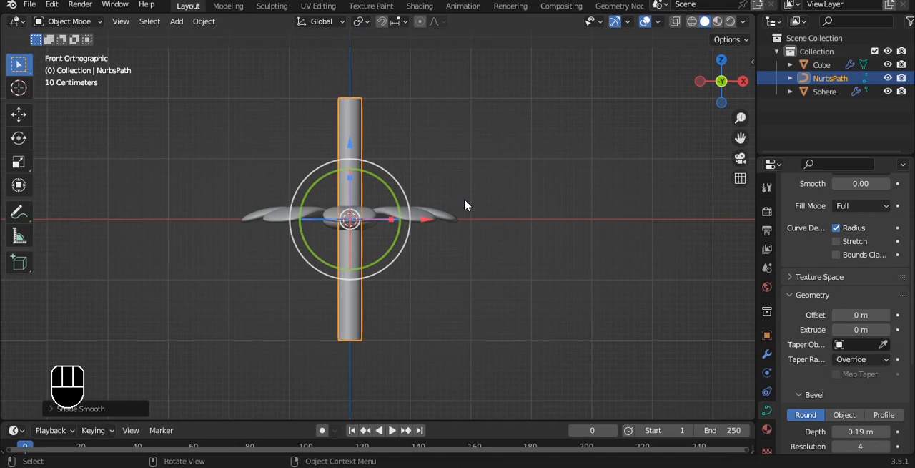
{"action": "left_click", "coordinate": [767, 355]}
{"action": "left_click", "coordinate": [836, 209]}
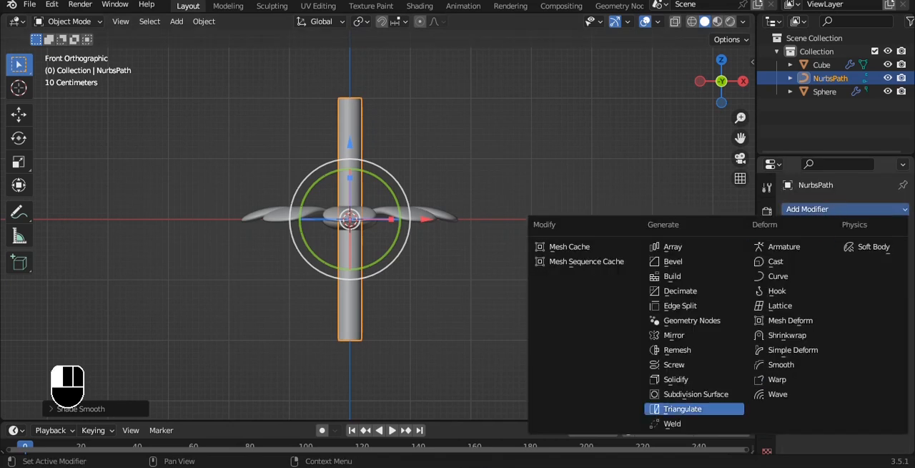
{"action": "left_click", "coordinate": [695, 394]}
{"action": "left_click_drag", "start_coordinate": [349, 147], "coordinate": [374, 143]}
{"action": "scroll", "coordinate": [377, 194], "scroll_direction": "up", "scroll_amount": 2}
- In Edit Mode, select the stem's top three control points and shrink their radius to about 0.4 to taper the stem
{"action": "key", "text": "Tab"}
{"action": "key", "text": "alt+s"}
{"action": "right_click", "coordinate": [372, 191]}
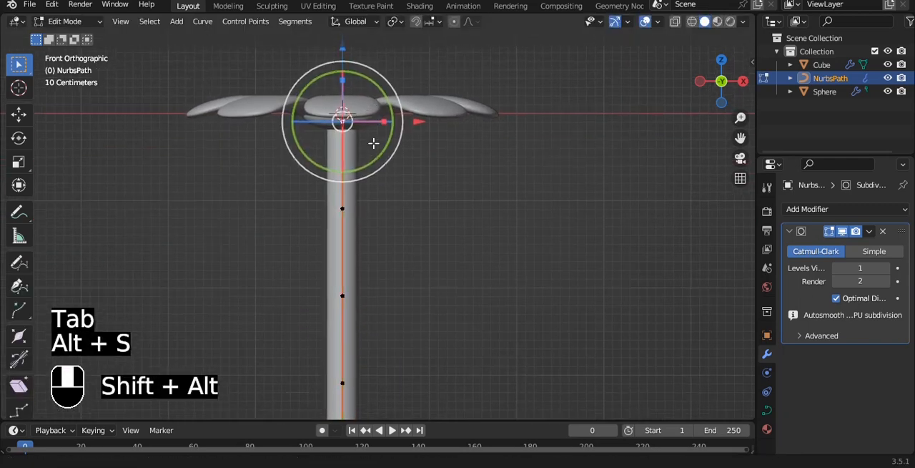
{"action": "key", "text": "a"}
{"action": "left_click_drag", "start_coordinate": [230, 65], "coordinate": [459, 342]}
{"action": "key", "text": "alt+s"}
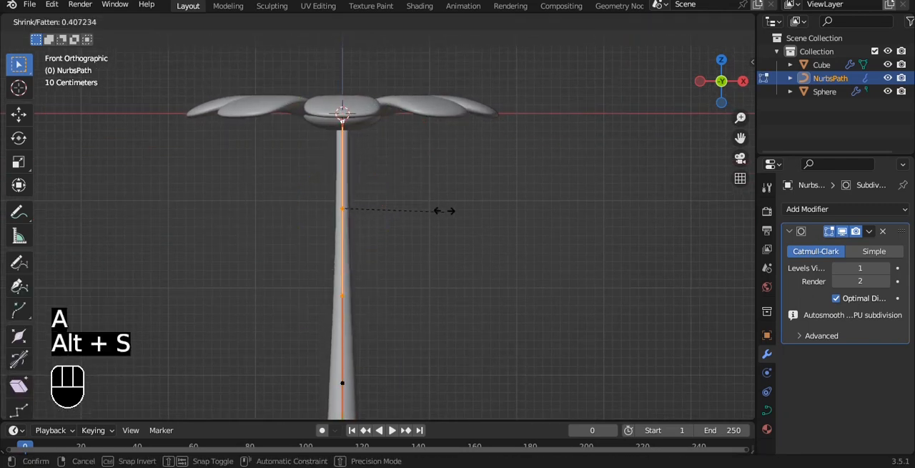
{"action": "left_click", "coordinate": [427, 207]}
- Adjust the stem's thickness at the top control point and at the second control point individually
{"action": "left_click_drag", "start_coordinate": [307, 74], "coordinate": [379, 125]}
{"action": "key", "text": "alt+s"}
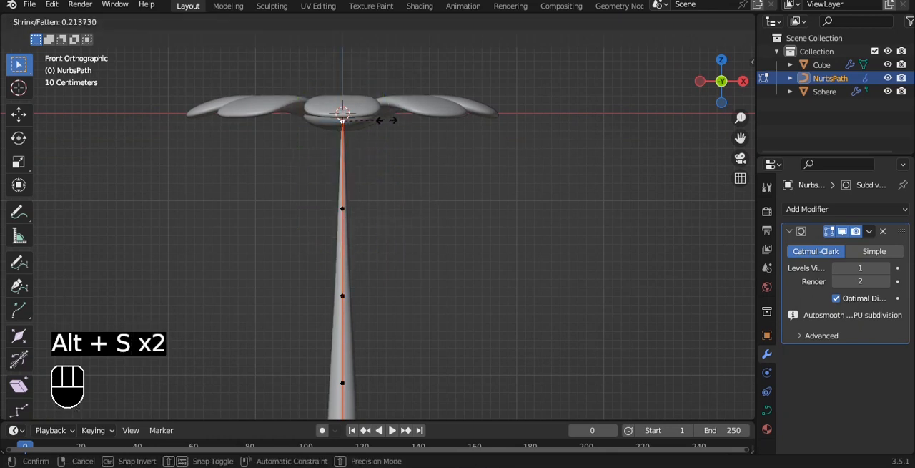
{"action": "left_click", "coordinate": [524, 148]}
{"action": "left_click", "coordinate": [363, 205]}
{"action": "key", "text": "alt+s"}
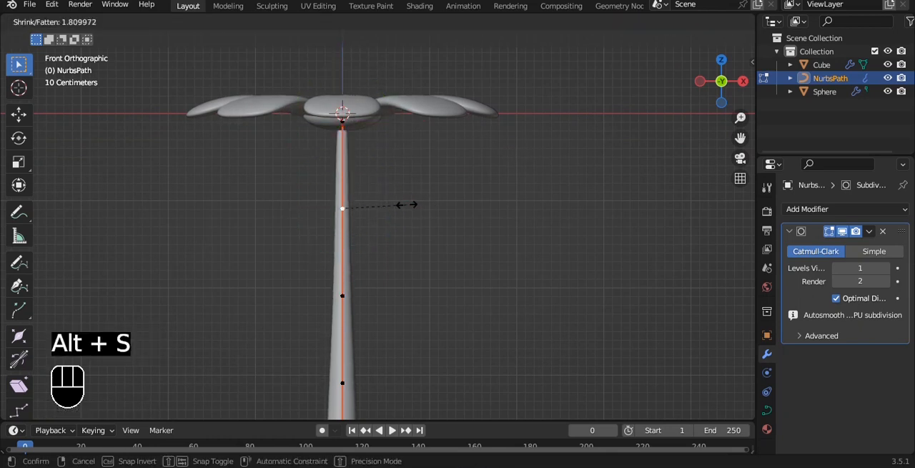
{"action": "left_click", "coordinate": [374, 192]}
- Move the stem's second control point towards positive X and slightly down to bend the upper part
{"action": "middle_click_drag", "start_coordinate": [402, 249], "coordinate": [408, 198], "text": "shift"}
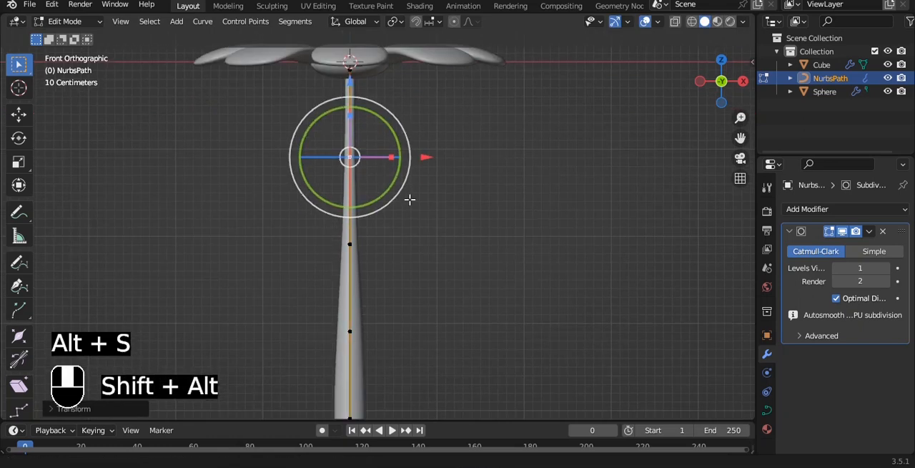
{"action": "key", "text": "g"}
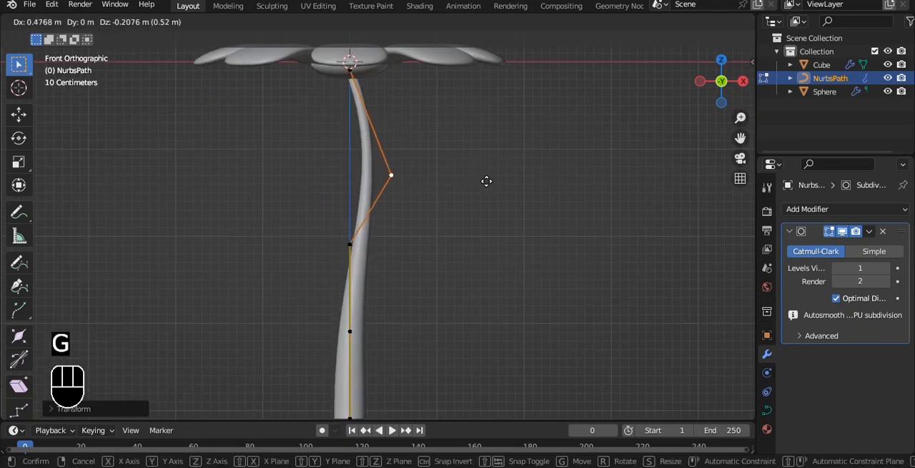
{"action": "left_click", "coordinate": [495, 174]}
- Move the stem's fourth control point along negative X to curve the lower part the opposite way
{"action": "middle_click_drag", "start_coordinate": [498, 174], "coordinate": [458, 127], "text": "shift"}
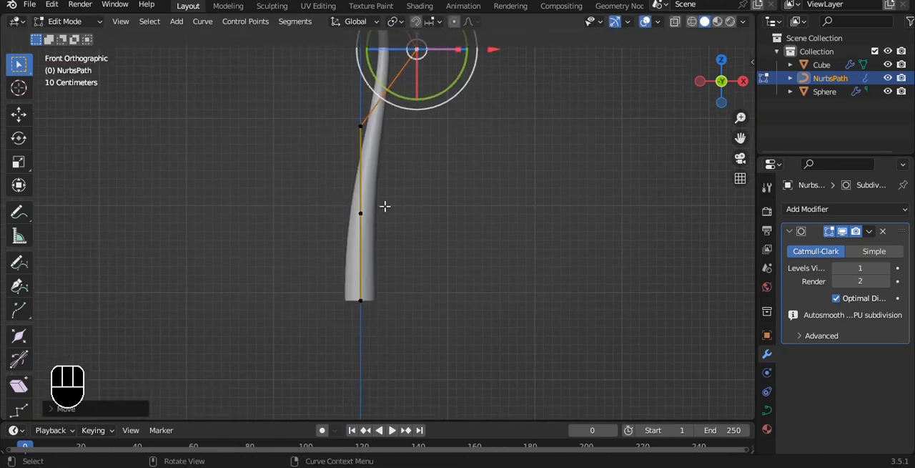
{"action": "left_click_drag", "start_coordinate": [391, 163], "coordinate": [390, 254]}
{"action": "key", "text": "g"}
{"action": "key", "text": "x"}
{"action": "left_click", "coordinate": [408, 207]}
- Raise the stem's bottom control point slightly and extrude a new point straight down from it along Z
{"action": "left_click", "coordinate": [362, 289]}
{"action": "middle_click_drag", "start_coordinate": [389, 249], "coordinate": [396, 212], "text": "shift"}
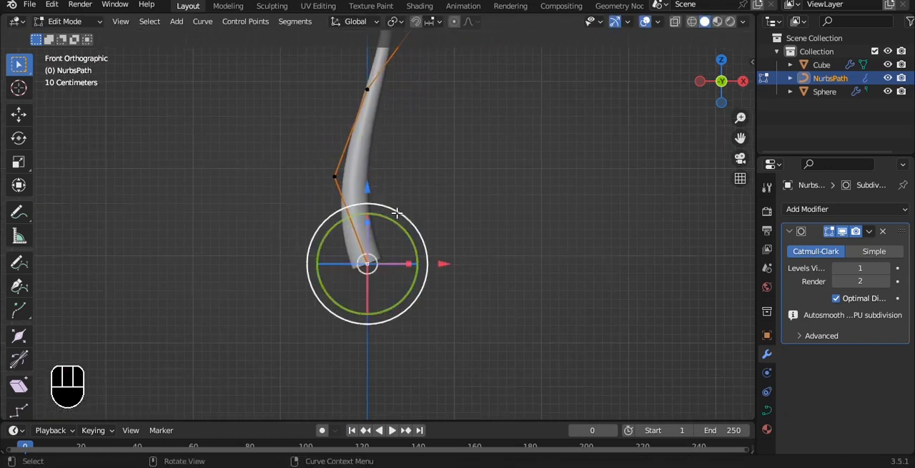
{"action": "left_click_drag", "start_coordinate": [372, 181], "coordinate": [371, 156]}
{"action": "key", "text": "e"}
{"action": "key", "text": "z"}
{"action": "left_click", "coordinate": [404, 219]}
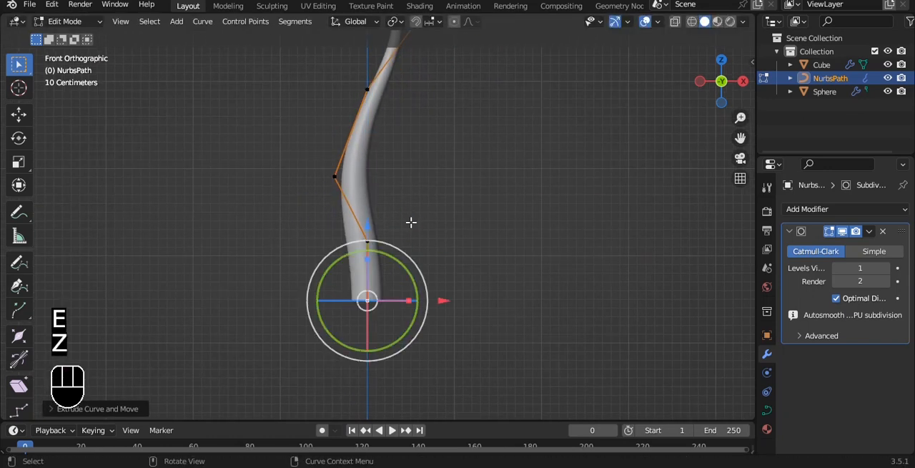
- Thicken the two lowest control points to widen the base of the stem, and leave Edit Mode
{"action": "key", "text": "alt+s"}
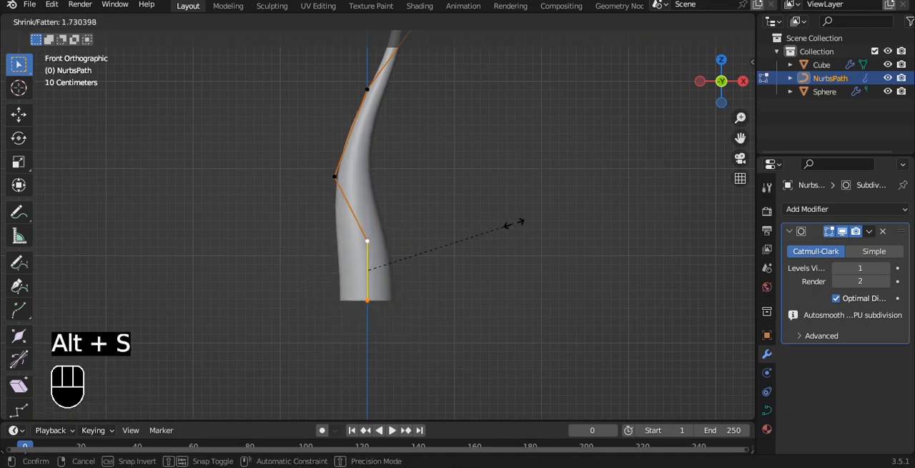
{"action": "left_click", "coordinate": [524, 229]}
{"action": "key", "text": "Tab"}
{"action": "left_click", "coordinate": [499, 202]}
- In front view, delete the stem's three lowest control points in Edit Mode
{"action": "scroll", "coordinate": [486, 189], "scroll_direction": "down", "scroll_amount": 2}
{"action": "middle_click_drag", "start_coordinate": [421, 140], "coordinate": [554, 171], "text": "shift"}
{"action": "scroll", "coordinate": [422, 225], "scroll_direction": "down", "scroll_amount": 2}
{"action": "key", "text": "grave"}
{"action": "left_click", "coordinate": [453, 151]}
{"action": "key", "text": "Tab"}
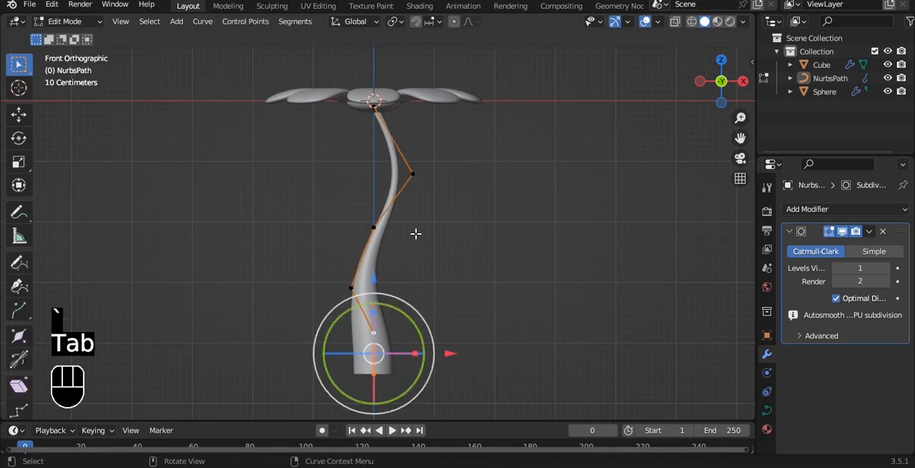
{"action": "middle_click_drag", "start_coordinate": [358, 255], "coordinate": [342, 209], "text": "shift"}
{"action": "key", "text": "x"}
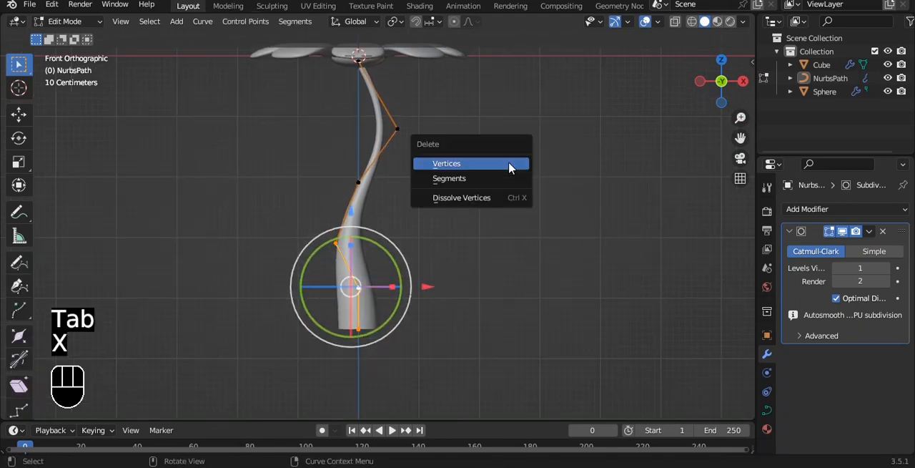
{"action": "left_click", "coordinate": [493, 164]}
- Extrude a new control point down and slightly towards negative X, and another straight down along Z
{"action": "key", "text": "e"}
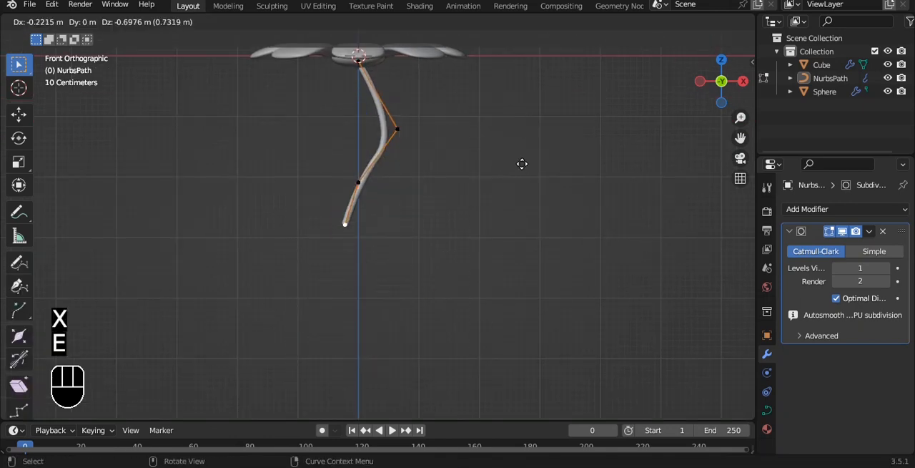
{"action": "left_click", "coordinate": [524, 163]}
{"action": "key", "text": "e"}
{"action": "key", "text": "z"}
{"action": "left_click", "coordinate": [525, 205]}
{"action": "scroll", "coordinate": [501, 218], "scroll_direction": "up", "scroll_amount": 2}
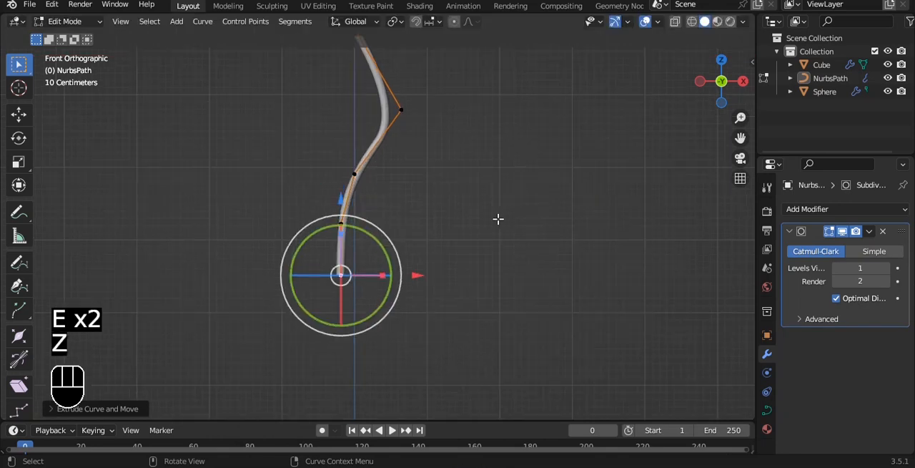
- Increase the radius of the stem's bottom control point to form a wide flared base, and leave Edit Mode
{"action": "key", "text": "alt+s"}
{"action": "right_click", "coordinate": [1, 221]}
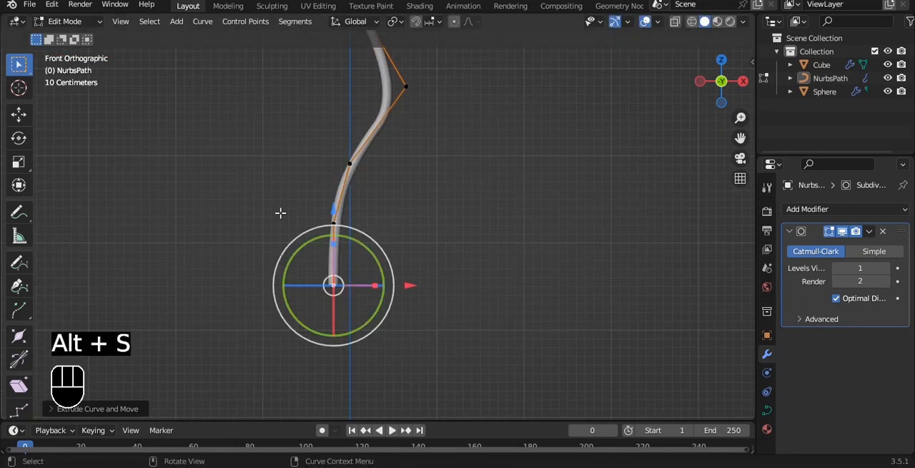
{"action": "key", "text": "alt+s"}
{"action": "left_click", "coordinate": [91, 223]}
{"action": "left_click_drag", "start_coordinate": [235, 251], "coordinate": [494, 358]}
{"action": "key", "text": "alt+s"}
{"action": "left_click", "coordinate": [682, 313]}
{"action": "key", "text": "s"}
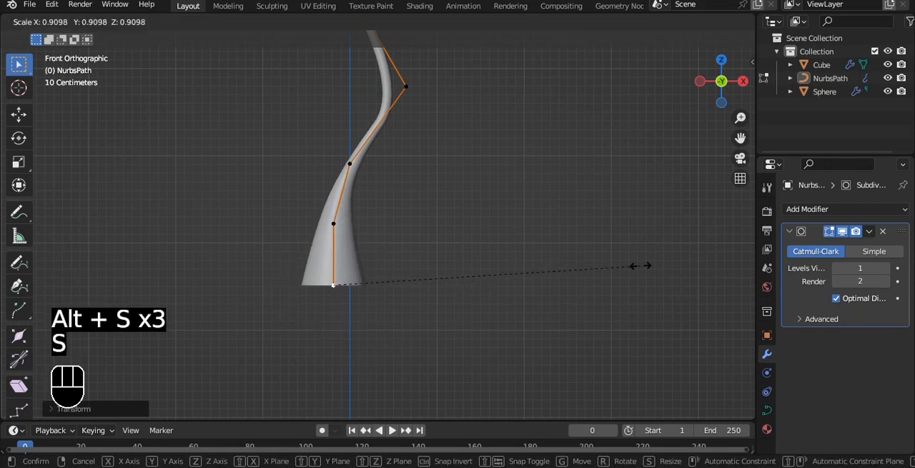
{"action": "right_click", "coordinate": [632, 264]}
{"action": "key", "text": "alt+s"}
{"action": "left_click", "coordinate": [572, 260]}
{"action": "key", "text": "Tab"}
- Thicken the stem's two middle control points by a factor of about 1.8, and adjust the radius of the top control point
{"action": "scroll", "coordinate": [514, 229], "scroll_direction": "down", "scroll_amount": 2}
{"action": "middle_click_drag", "start_coordinate": [392, 161], "coordinate": [392, 164], "text": "shift"}
{"action": "scroll", "coordinate": [392, 175], "scroll_direction": "up", "scroll_amount": 2}
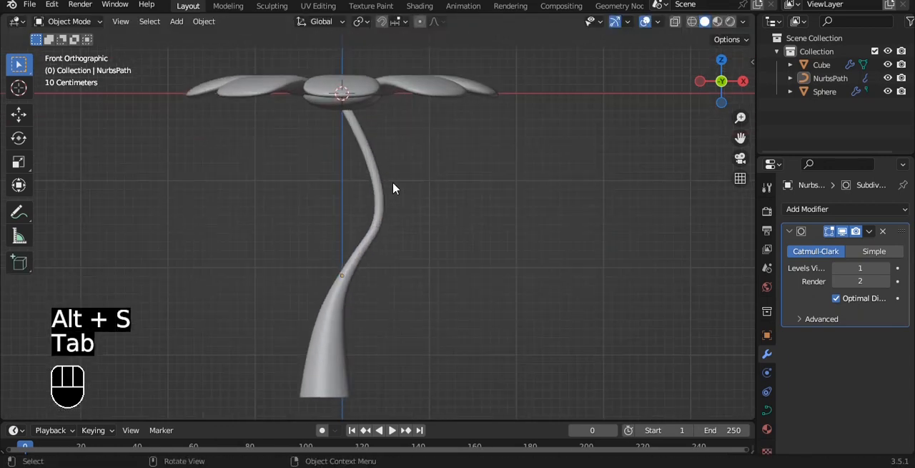
{"action": "key", "text": "Tab"}
{"action": "left_click_drag", "start_coordinate": [305, 165], "coordinate": [515, 294]}
{"action": "key", "text": "alt+s"}
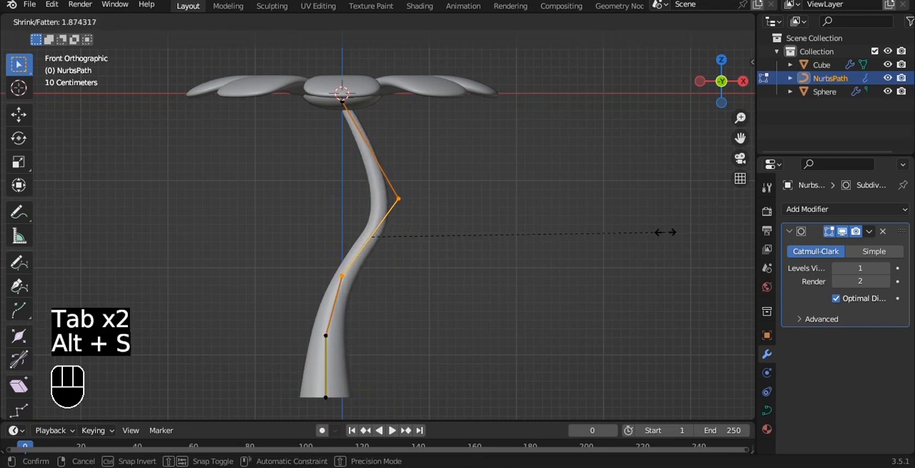
{"action": "left_click", "coordinate": [646, 229]}
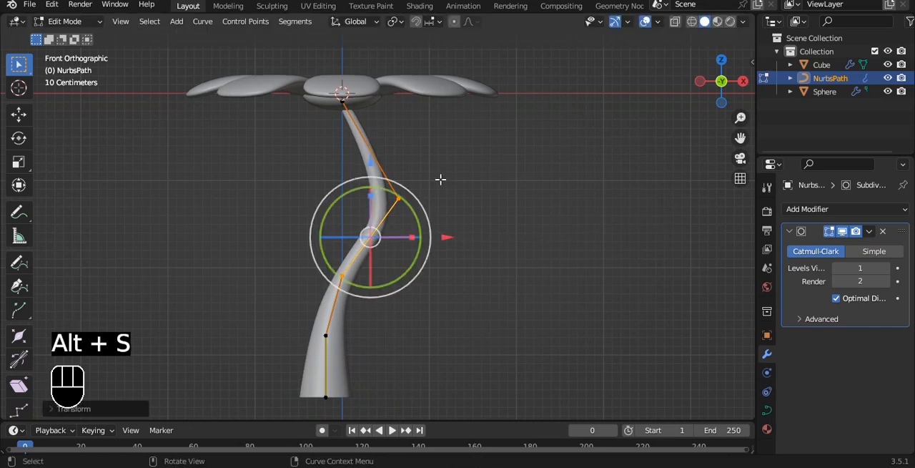
{"action": "left_click", "coordinate": [346, 112]}
{"action": "key", "text": "alt+s"}
{"action": "left_click", "coordinate": [583, 121]}
- Lower the stem's top control point along Z and extrude a new point straight up to just beneath the flower head
{"action": "middle_click_drag", "start_coordinate": [389, 81], "coordinate": [439, 164], "text": "shift"}
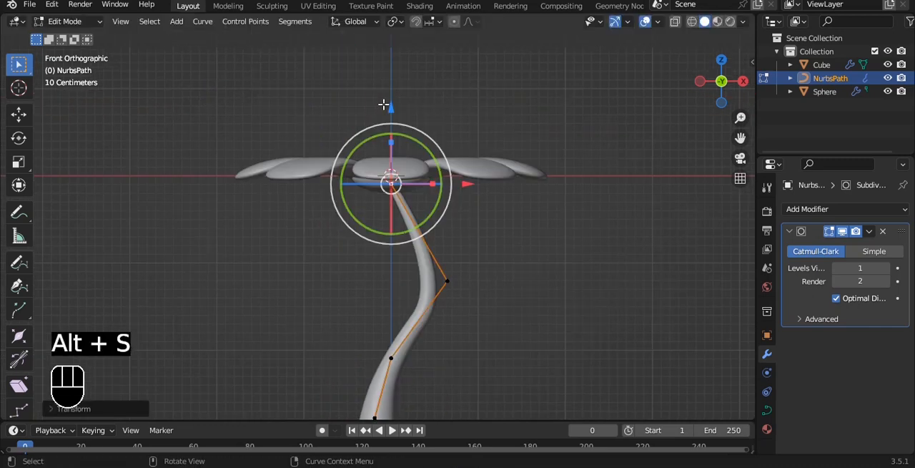
{"action": "left_click_drag", "start_coordinate": [384, 105], "coordinate": [384, 133]}
{"action": "scroll", "coordinate": [429, 164], "scroll_direction": "up", "scroll_amount": 1}
{"action": "key", "text": "e"}
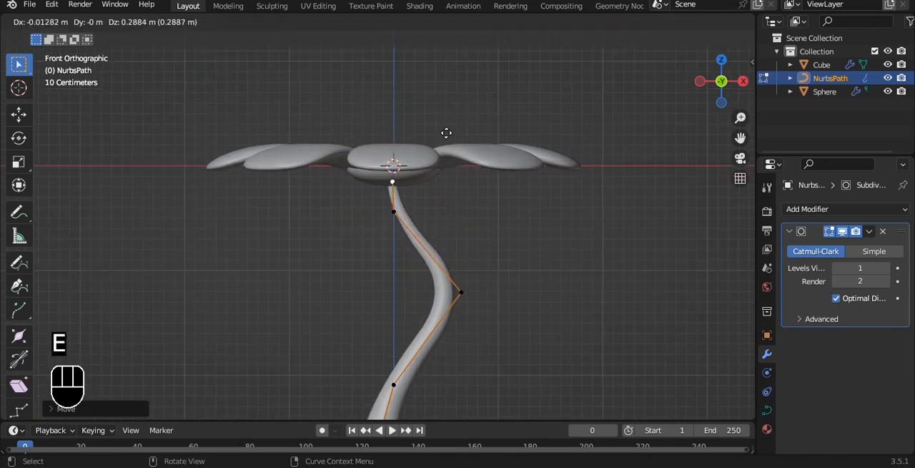
{"action": "left_click", "coordinate": [414, 202]}
- Slim the stem slightly at its two uppermost control points and leave Edit Mode
{"action": "scroll", "coordinate": [416, 198], "scroll_direction": "up", "scroll_amount": 1}
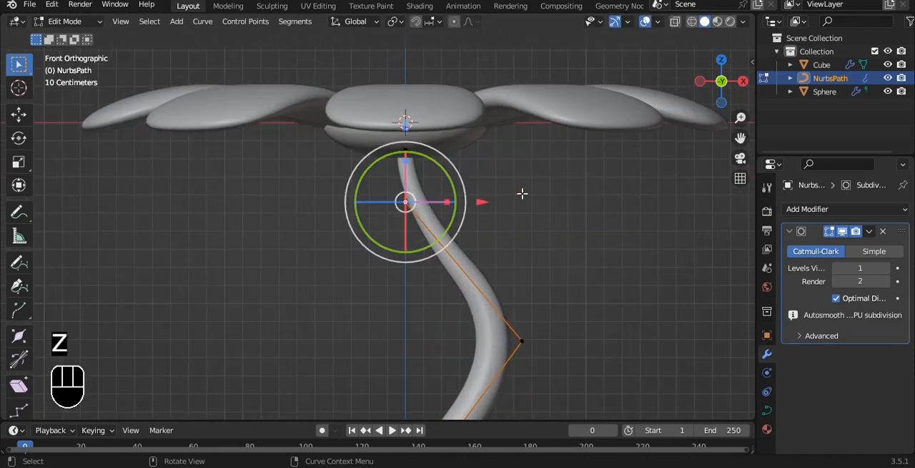
{"action": "key", "text": "alt+s"}
{"action": "left_click", "coordinate": [486, 193]}
{"action": "key", "text": "alt+s"}
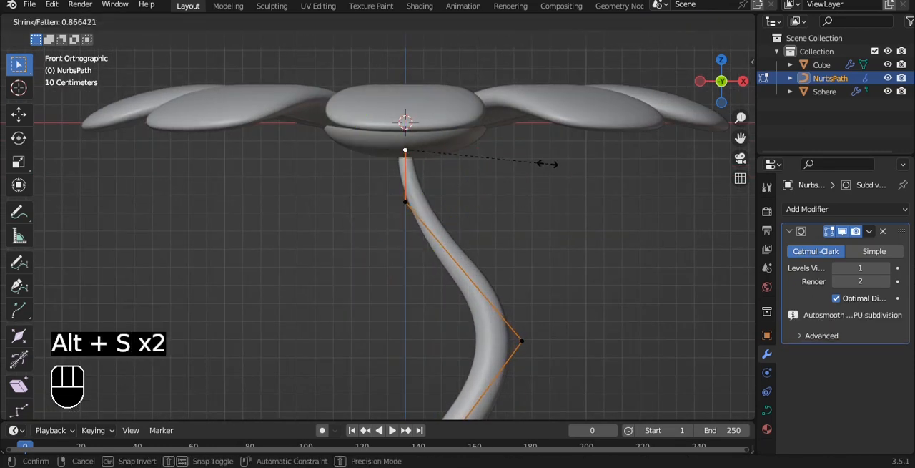
{"action": "left_click", "coordinate": [533, 181]}
{"action": "key", "text": "Tab"}
{"action": "scroll", "coordinate": [501, 228], "scroll_direction": "down", "scroll_amount": 6}
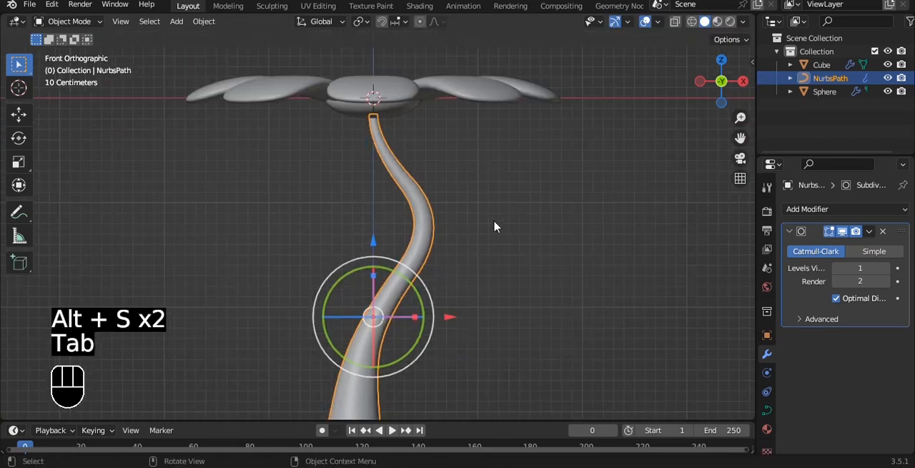
- In front view, select the flower centre, petals and stem together
{"action": "middle_click_drag", "start_coordinate": [491, 205], "coordinate": [524, 195]}
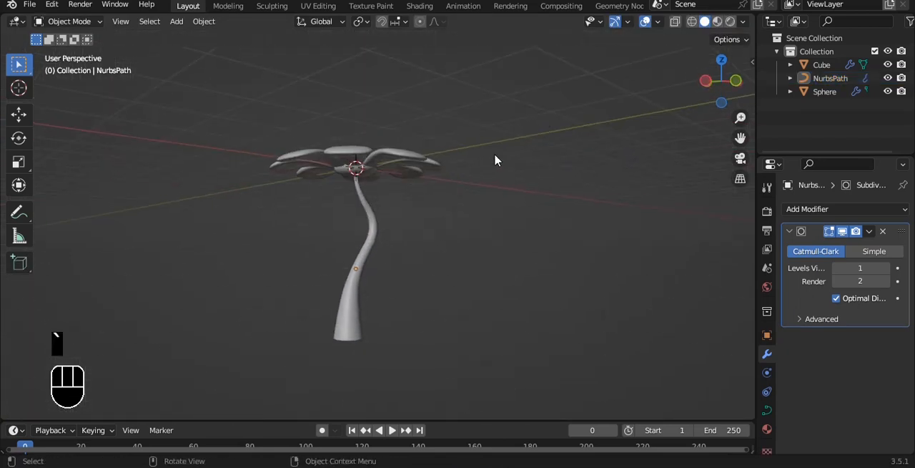
{"action": "key", "text": "grave"}
{"action": "left_click", "coordinate": [464, 122]}
{"action": "middle_click_drag", "start_coordinate": [462, 133], "coordinate": [462, 145], "text": "shift"}
{"action": "left_click_drag", "start_coordinate": [326, 136], "coordinate": [452, 323]}
{"action": "left_click_drag", "start_coordinate": [424, 203], "coordinate": [415, 249], "text": "alt+shift"}
{"action": "key", "text": "Tab"}
{"action": "key", "text": "a"}
{"action": "key", "text": "a"}
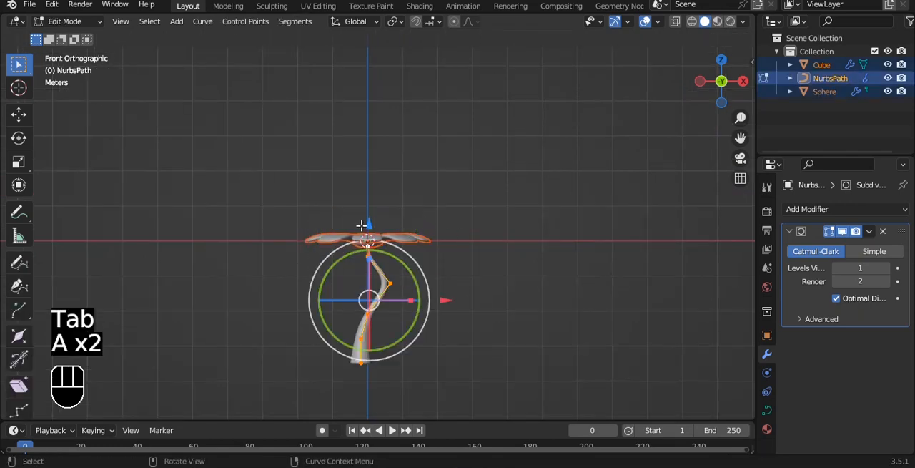
{"action": "left_click_drag", "start_coordinate": [361, 225], "coordinate": [373, 155]}
{"action": "key", "text": "ctrl+z"}
{"action": "key", "text": "Tab"}
- Move the whole flower straight up along Z until the stem's base sits above the world origin
{"action": "left_click_drag", "start_coordinate": [368, 217], "coordinate": [366, 411]}
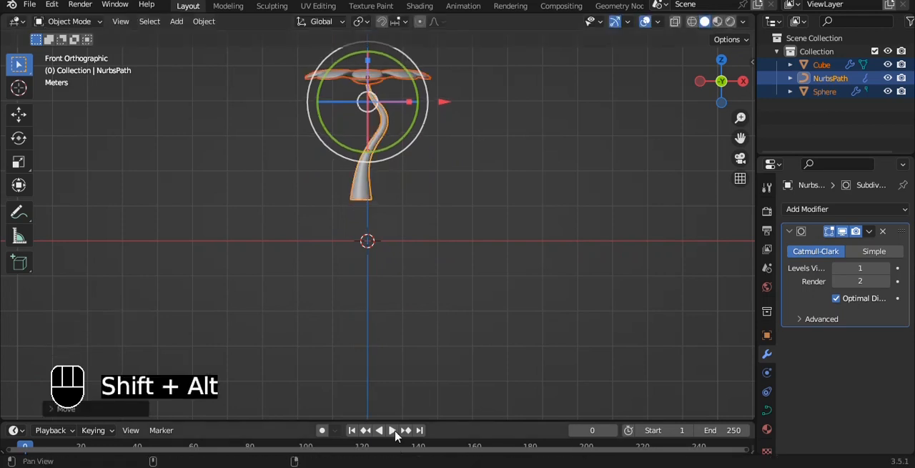
{"action": "left_click_drag", "start_coordinate": [420, 164], "coordinate": [410, 246], "text": "alt+shift"}
- Add a mesh cube, enlarge it slightly, and move it up so it encloses the base of the stem
{"action": "key", "text": "shift+a"}
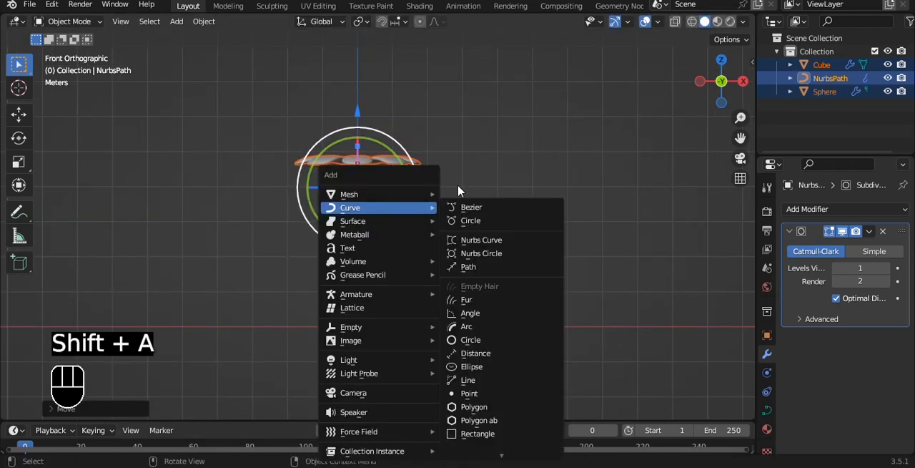
{"action": "mouse_move", "coordinate": [429, 194]}
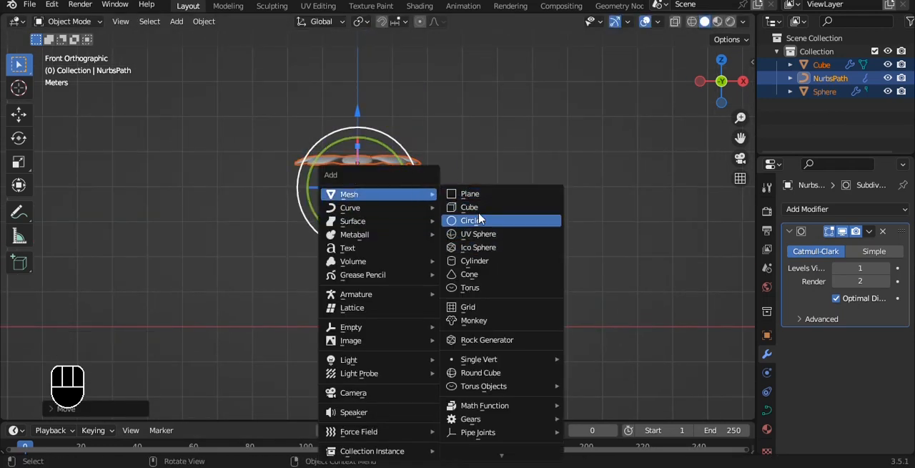
{"action": "left_click", "coordinate": [472, 207]}
{"action": "scroll", "coordinate": [458, 239], "scroll_direction": "up", "scroll_amount": 3}
{"action": "key", "text": "s"}
{"action": "left_click", "coordinate": [476, 221]}
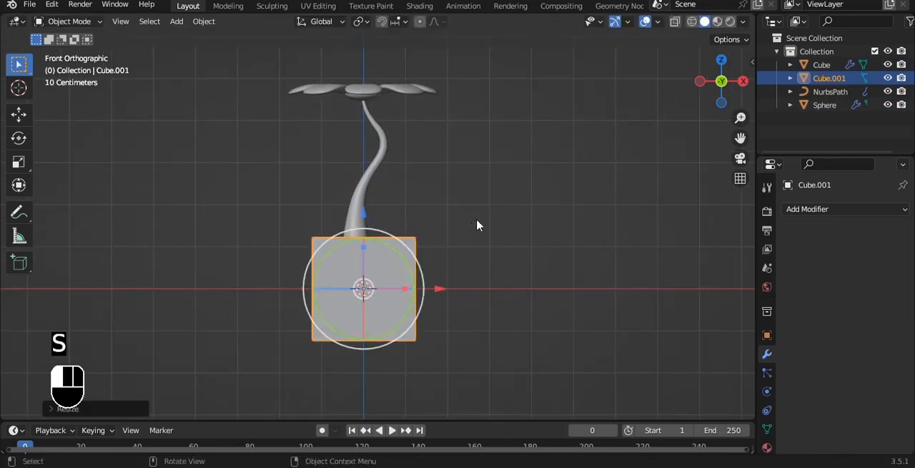
{"action": "key", "text": "g"}
{"action": "left_click", "coordinate": [468, 168]}
{"action": "middle_click_drag", "start_coordinate": [415, 167], "coordinate": [467, 179], "text": "shift"}
{"action": "scroll", "coordinate": [468, 178], "scroll_direction": "up", "scroll_amount": 2}
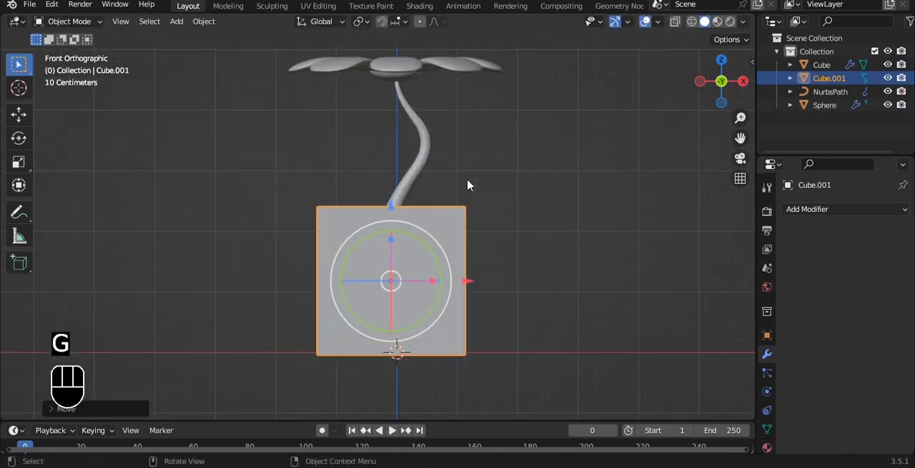
- In Edit Mode with X-ray, lower the cube's top face and scale its bottom face to about 0.66 for a tapered pot
{"action": "key", "text": "Tab"}
{"action": "key", "text": "alt+z"}
{"action": "left_click_drag", "start_coordinate": [233, 170], "coordinate": [576, 208]}
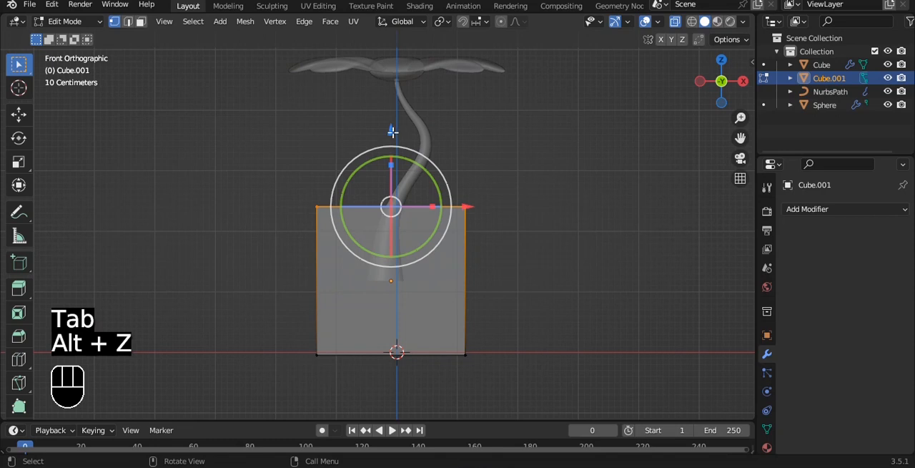
{"action": "left_click_drag", "start_coordinate": [310, 317], "coordinate": [606, 380]}
{"action": "key", "text": "s"}
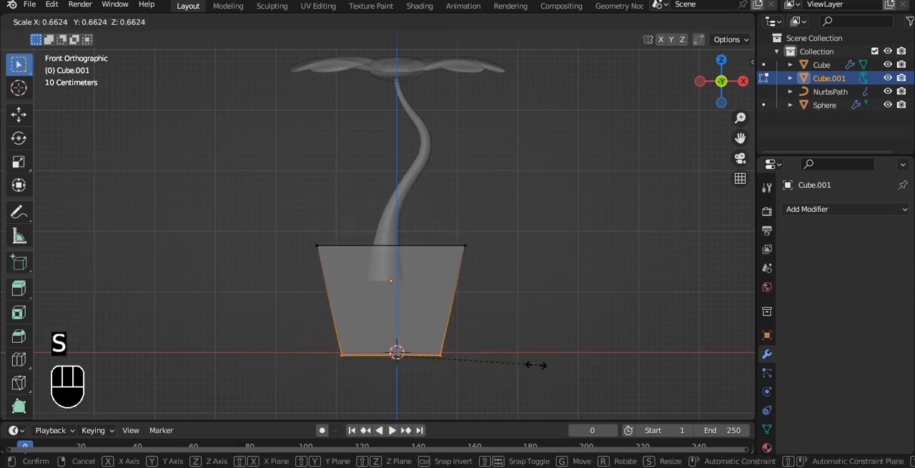
{"action": "left_click", "coordinate": [537, 364]}
- Select the pot's top face with X-ray off and inset it to form a rim
{"action": "key", "text": "alt+z"}
{"action": "middle_click_drag", "start_coordinate": [473, 216], "coordinate": [429, 233]}
{"action": "key", "text": "2"}
{"action": "left_click", "coordinate": [429, 232]}
{"action": "key", "text": "3"}
{"action": "left_click", "coordinate": [414, 228]}
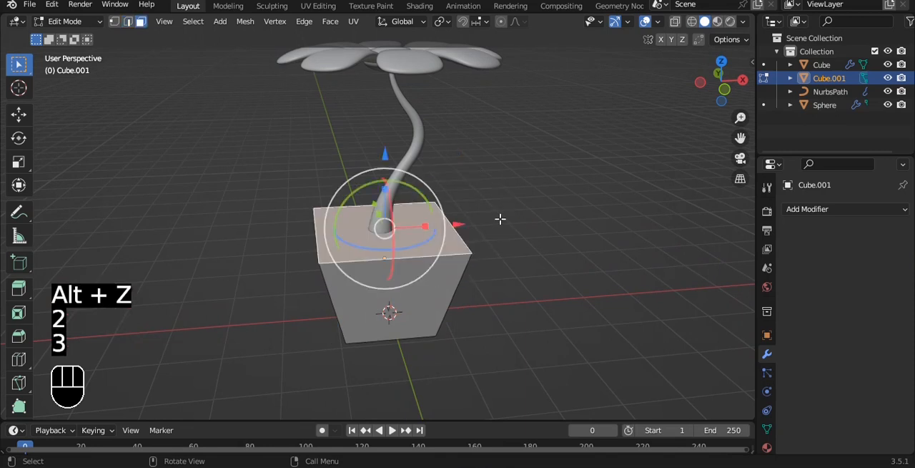
{"action": "scroll", "coordinate": [521, 211], "scroll_direction": "up", "scroll_amount": 1}
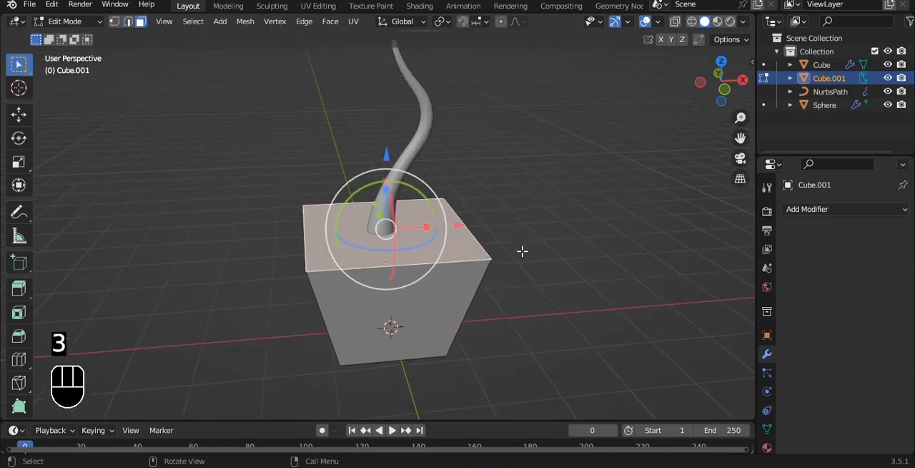
{"action": "key", "text": "i"}
{"action": "left_click", "coordinate": [562, 219]}
- Extrude the inset face down along Z to just above the pot's bottom and scale it to about 0.67
{"action": "middle_click_drag", "start_coordinate": [562, 219], "coordinate": [531, 288], "text": "alt"}
{"action": "key", "text": "grave"}
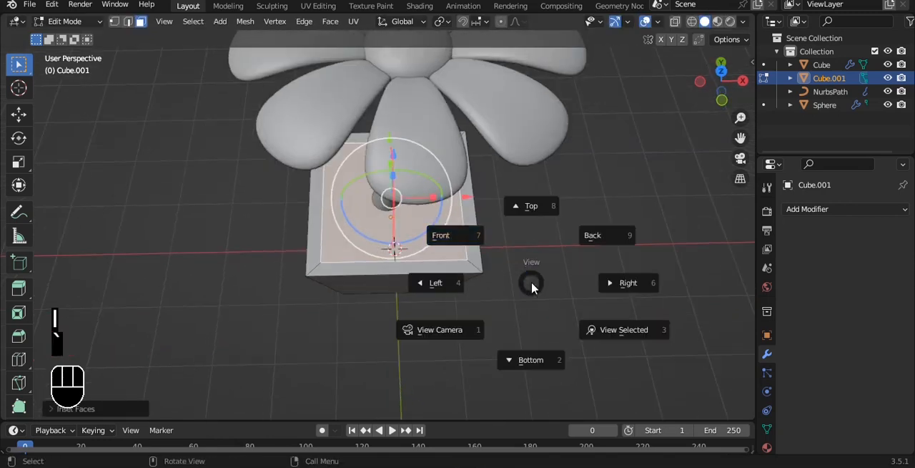
{"action": "left_click", "coordinate": [508, 253]}
{"action": "key", "text": "alt+z"}
{"action": "scroll", "coordinate": [507, 250], "scroll_direction": "up", "scroll_amount": 1}
{"action": "middle_click_drag", "start_coordinate": [500, 237], "coordinate": [465, 149], "text": "alt+shift"}
{"action": "key", "text": "e"}
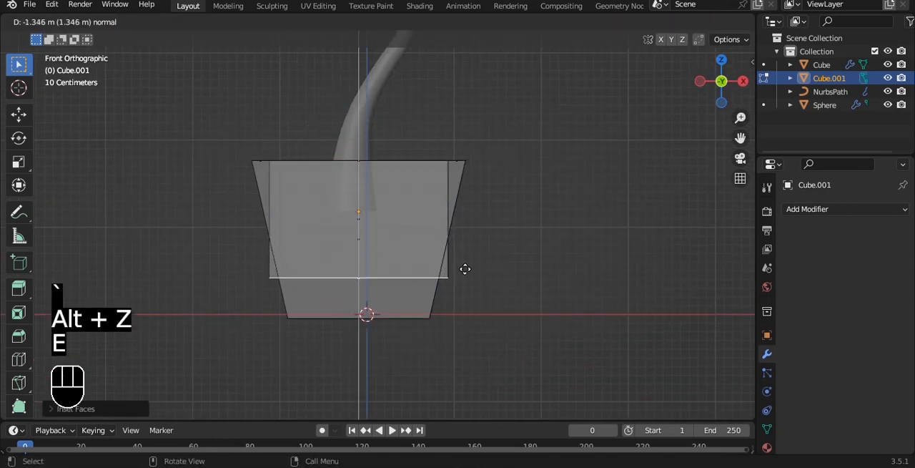
{"action": "key", "text": "z"}
{"action": "left_click", "coordinate": [464, 288]}
{"action": "key", "text": "s"}
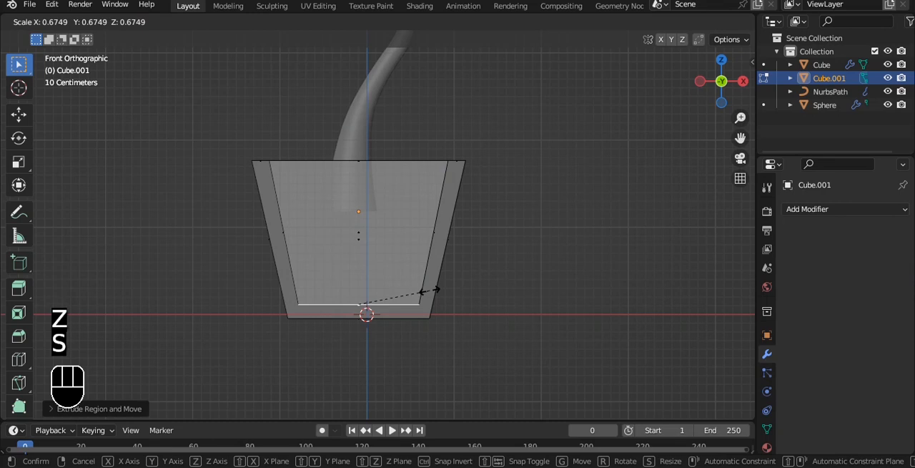
{"action": "left_click", "coordinate": [430, 289]}
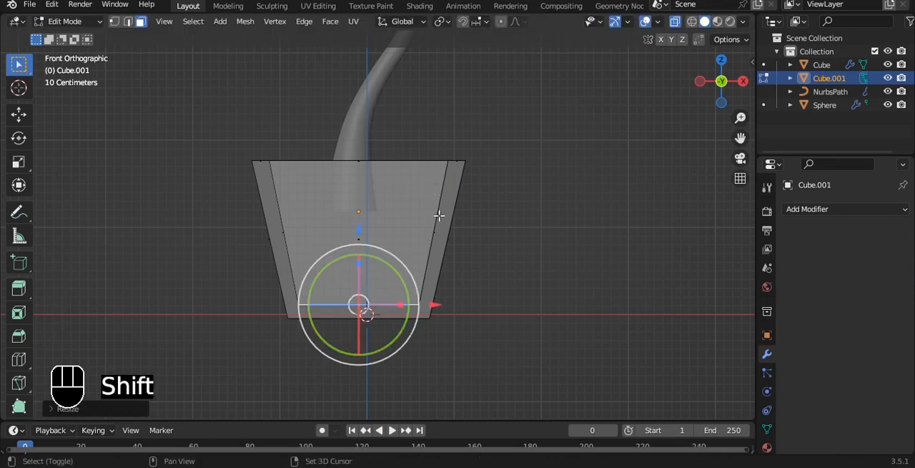
- Leave Edit Mode, turn off X-ray and examine the hollow pot around the stem
{"action": "key", "text": "Tab"}
{"action": "left_click", "coordinate": [515, 151]}
{"action": "scroll", "coordinate": [470, 162], "scroll_direction": "down", "scroll_amount": 2}
{"action": "left_click", "coordinate": [397, 221]}
{"action": "key", "text": "alt+z"}
{"action": "left_click_drag", "start_coordinate": [397, 150], "coordinate": [365, 185], "text": "alt+shift"}
{"action": "left_click", "coordinate": [446, 155]}
{"action": "left_click_drag", "start_coordinate": [446, 155], "coordinate": [470, 190], "text": "alt"}
{"action": "middle_click_drag", "start_coordinate": [471, 189], "coordinate": [437, 196]}
- Duplicate the pot's inner bottom face, raise it near the rim, and scale it about 1.41 to fit the walls as soil
{"action": "key", "text": "grave"}
{"action": "left_click", "coordinate": [415, 171]}
{"action": "scroll", "coordinate": [422, 229], "scroll_direction": "up", "scroll_amount": 3}
{"action": "key", "text": "Tab"}
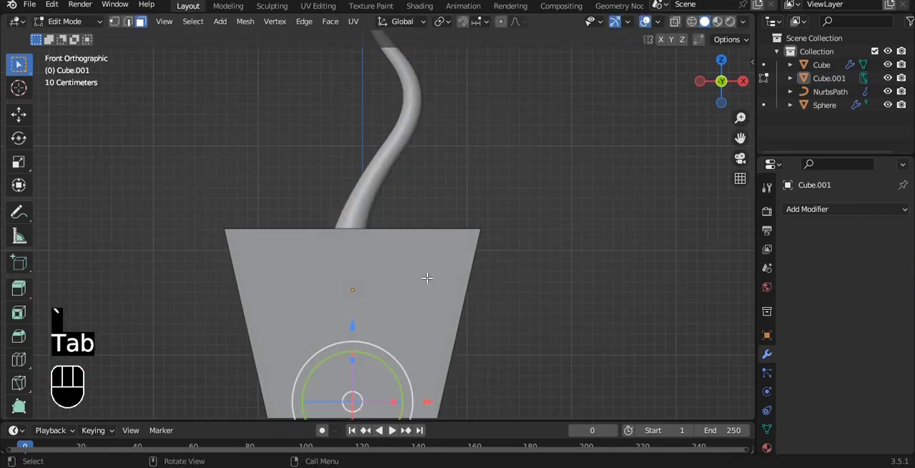
{"action": "key", "text": "alt+z"}
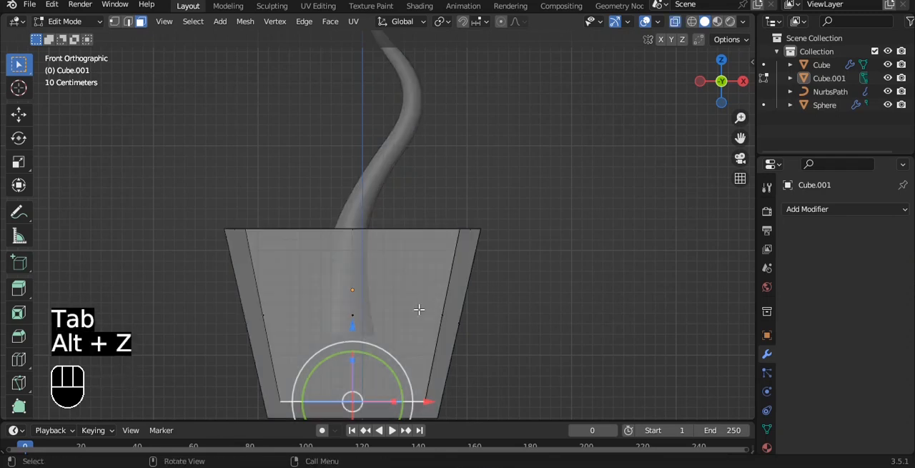
{"action": "key", "text": "shift+d"}
{"action": "left_click_drag", "start_coordinate": [352, 319], "coordinate": [354, 181]}
{"action": "key", "text": "s"}
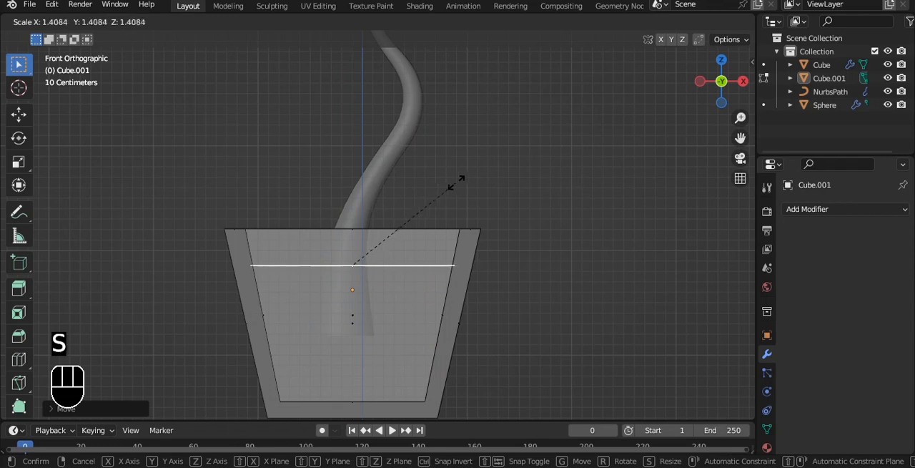
{"action": "left_click", "coordinate": [455, 184]}
{"action": "key", "text": "alt+z"}
{"action": "left_click_drag", "start_coordinate": [525, 139], "coordinate": [511, 170], "text": "alt"}
{"action": "key", "text": "Tab"}
- Select the pot and scale it down slightly in Object Mode
{"action": "key", "text": "grave"}
{"action": "left_click", "coordinate": [487, 131]}
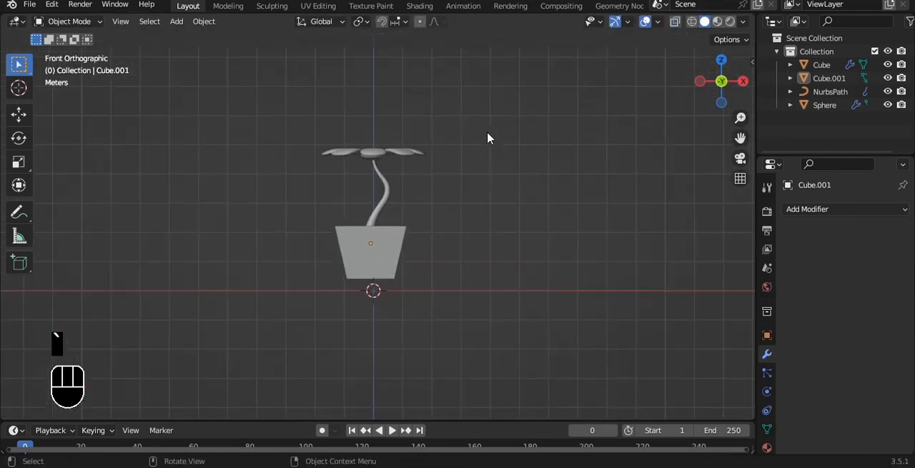
{"action": "left_click_drag", "start_coordinate": [487, 133], "coordinate": [457, 127], "text": "alt"}
{"action": "left_click_drag", "start_coordinate": [407, 184], "coordinate": [392, 270], "text": "alt"}
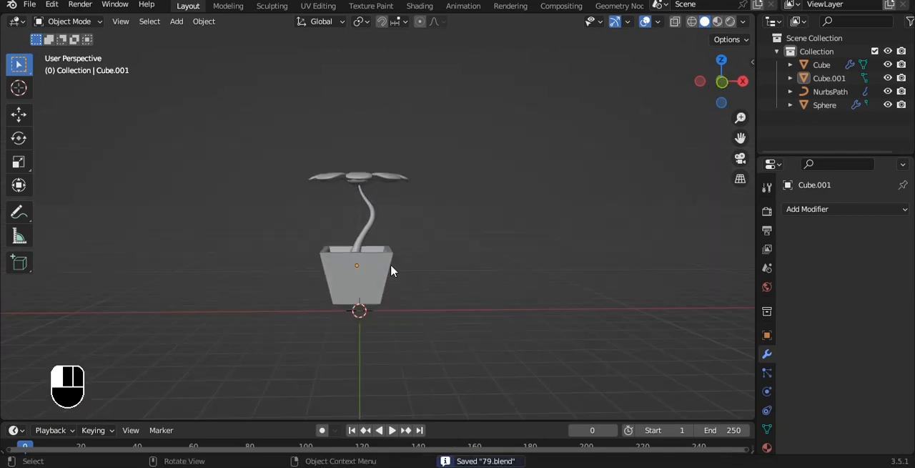
{"action": "left_click", "coordinate": [392, 269]}
{"action": "key", "text": "s"}
{"action": "left_click", "coordinate": [443, 258]}
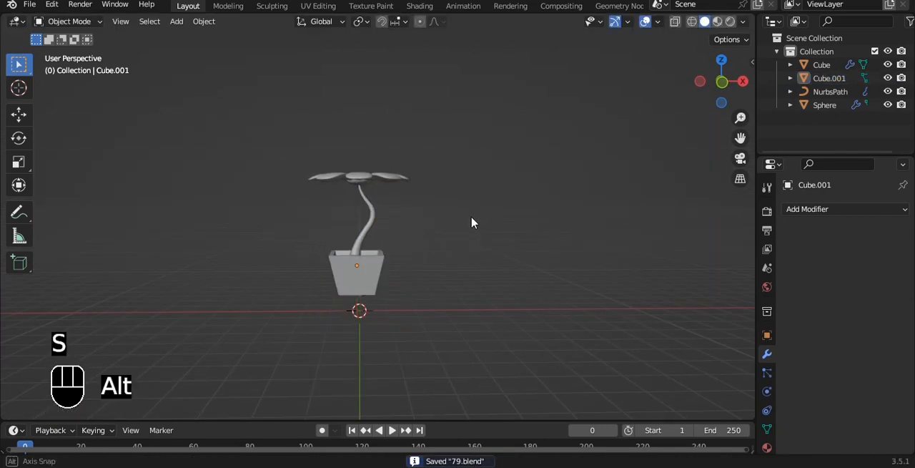
- Add a mesh plane and scale it up into a large floor beneath the pot
{"action": "mouse_move", "coordinate": [472, 221]}
{"action": "left_mouse_down", "text": "alt"}
{"action": "mouse_move", "coordinate": [407, 206]}
{"action": "mouse_move", "coordinate": [464, 208]}
{"action": "left_mouse_up", "text": "alt"}
{"action": "key", "text": "grave"}
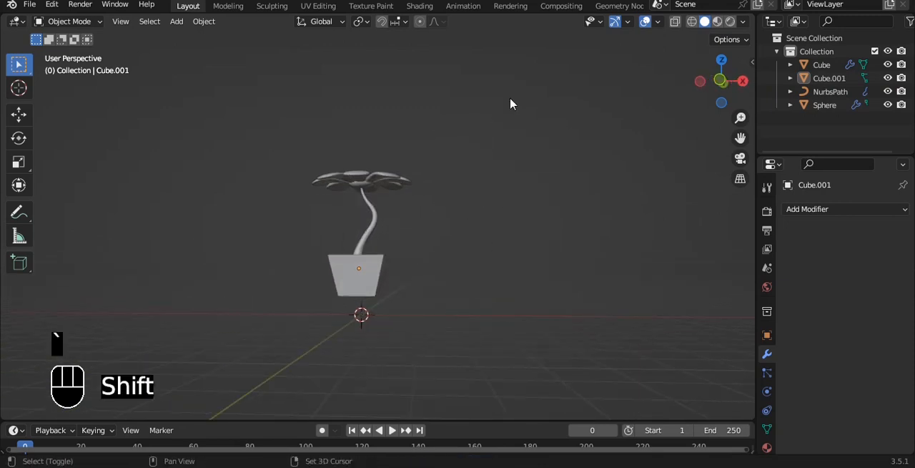
{"action": "key", "text": "shift+a"}
{"action": "left_click", "coordinate": [563, 97]}
{"action": "key", "text": "s"}
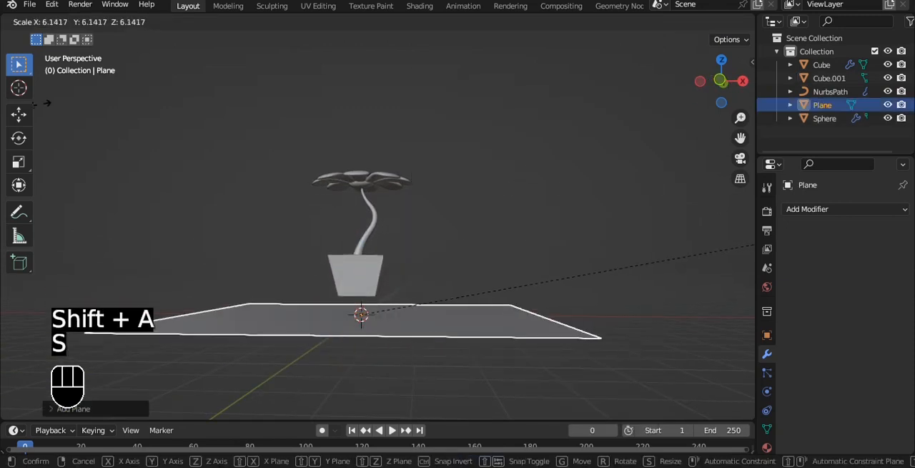
{"action": "left_click", "coordinate": [345, 65]}
- In front view, move the floor plane up to the underside of the pot
{"action": "key", "text": "grave"}
{"action": "left_click", "coordinate": [349, 178]}
{"action": "middle_click_drag", "start_coordinate": [370, 291], "coordinate": [448, 193], "text": "shift"}
{"action": "key", "text": "g"}
{"action": "left_click", "coordinate": [346, 147]}
- Select the floor plane and nudge it slightly down along Z
{"action": "scroll", "coordinate": [380, 213], "scroll_direction": "up", "scroll_amount": 3}
{"action": "key", "text": "alt+a"}
{"action": "left_click", "coordinate": [475, 191]}
{"action": "key", "text": "g"}
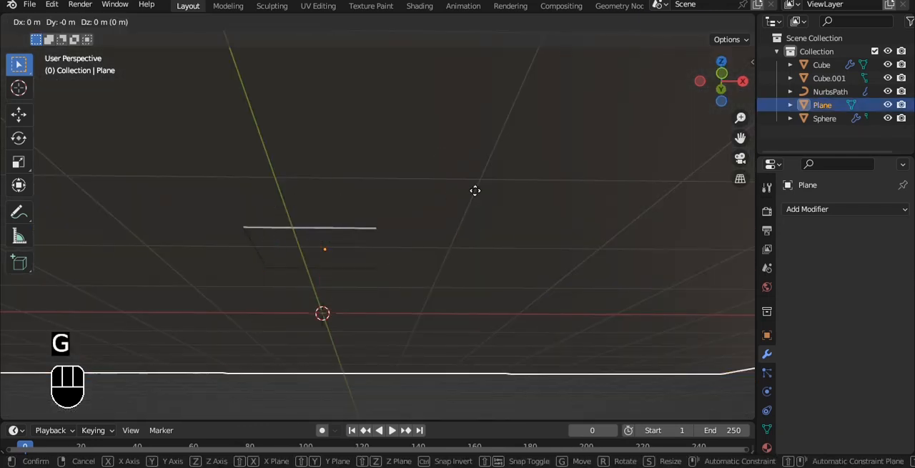
{"action": "key", "text": "z"}
{"action": "key", "text": "Down"}
{"action": "key", "text": "Return"}
{"action": "key", "text": "grave"}
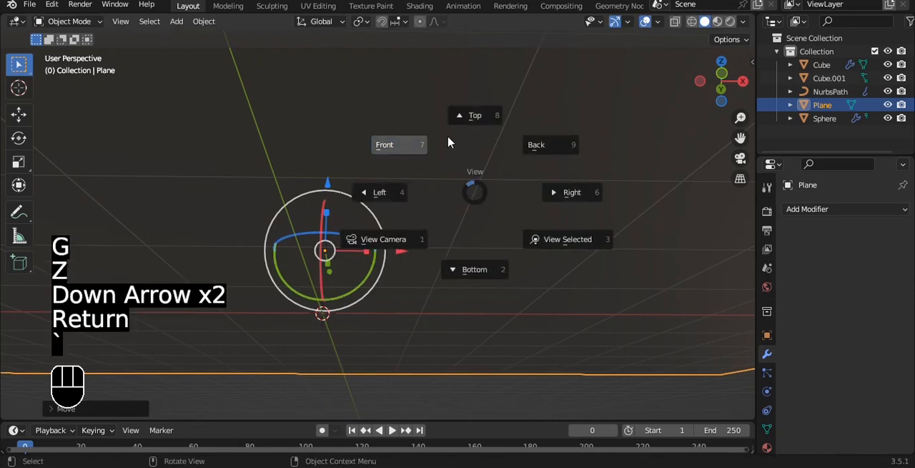
- Add a camera to the scene with the whole potted flower and floor in view
{"action": "left_click", "coordinate": [448, 139]}
{"action": "mouse_move", "coordinate": [460, 138]}
{"action": "middle_mouse_down"}
{"action": "mouse_move", "coordinate": [452, 174]}
{"action": "mouse_move", "coordinate": [451, 117]}
{"action": "mouse_move", "coordinate": [446, 131]}
{"action": "middle_mouse_up"}
{"action": "key", "text": "shift+a"}
{"action": "left_click", "coordinate": [398, 325]}
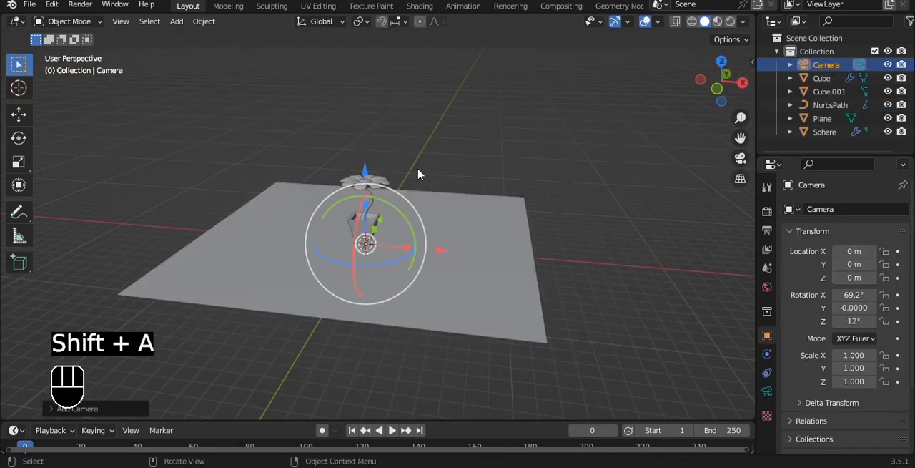
- Align the camera to the current view and use Lock Camera to View to frame the whole potted flower
{"action": "key", "text": "ctrl+alt+KP_0"}
{"action": "key", "text": "q"}
{"action": "left_click", "coordinate": [418, 170]}
{"action": "scroll", "coordinate": [418, 169], "scroll_direction": "up", "scroll_amount": 6}
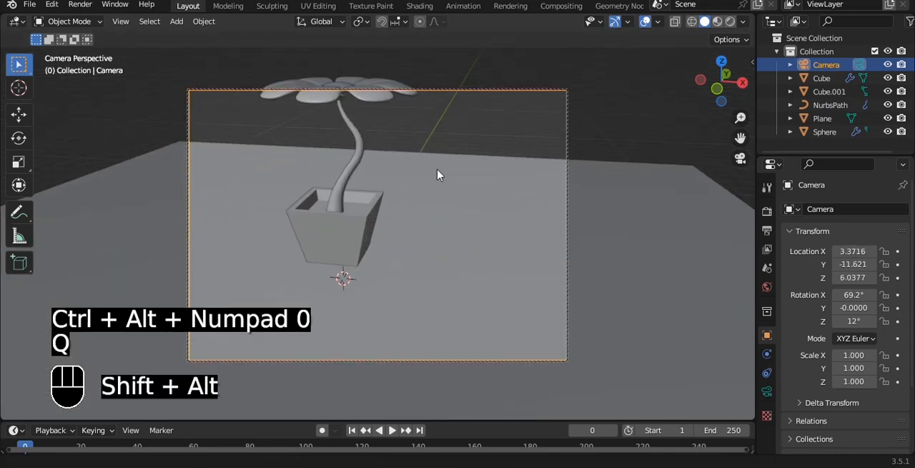
{"action": "left_click_drag", "start_coordinate": [435, 170], "coordinate": [451, 201], "text": "alt+shift"}
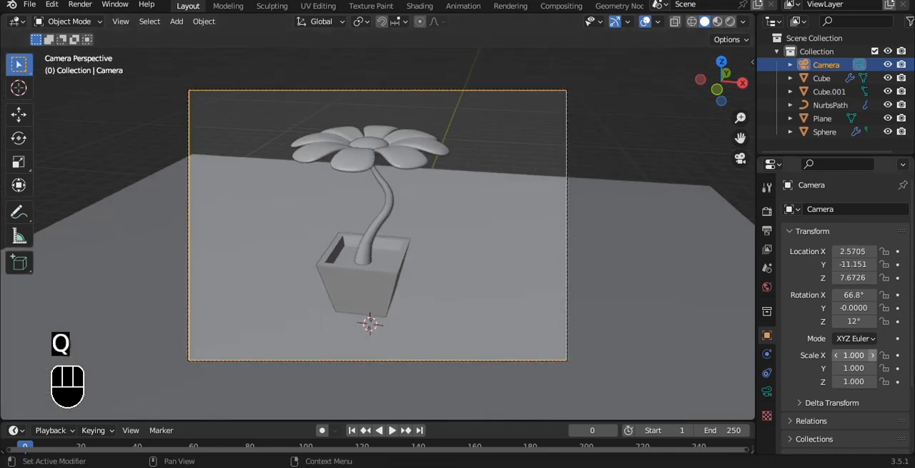
- Switch the camera lens type to Orthographic and raise its orthographic scale to about 7.7
{"action": "left_click", "coordinate": [766, 391]}
{"action": "left_click", "coordinate": [862, 251]}
{"action": "left_click", "coordinate": [822, 280]}
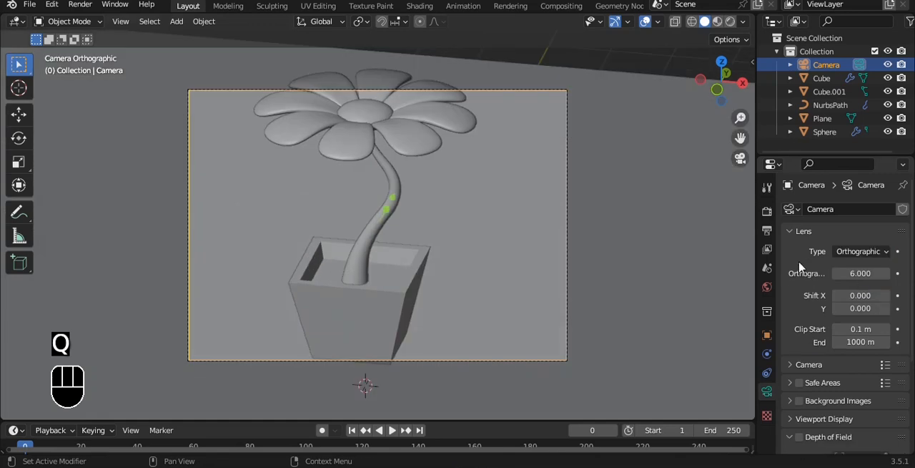
{"action": "left_click_drag", "start_coordinate": [862, 274], "coordinate": [886, 274]}
- Widen the locked camera's framing to an orthographic scale of about 8.4, then turn off Lock Camera to View
{"action": "left_click_drag", "start_coordinate": [531, 148], "coordinate": [541, 155], "text": "alt+shift"}
{"action": "key", "text": "q"}
{"action": "left_click", "coordinate": [532, 149]}
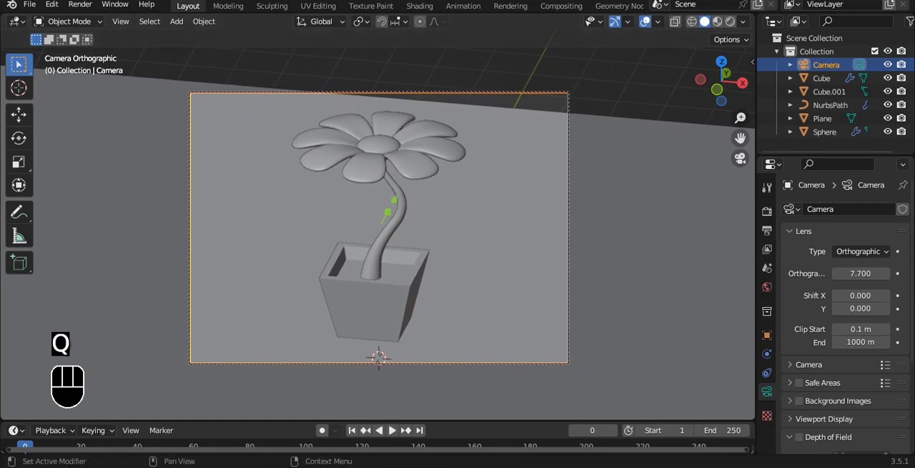
{"action": "scroll", "coordinate": [380, 227], "scroll_direction": "down", "scroll_amount": 1}
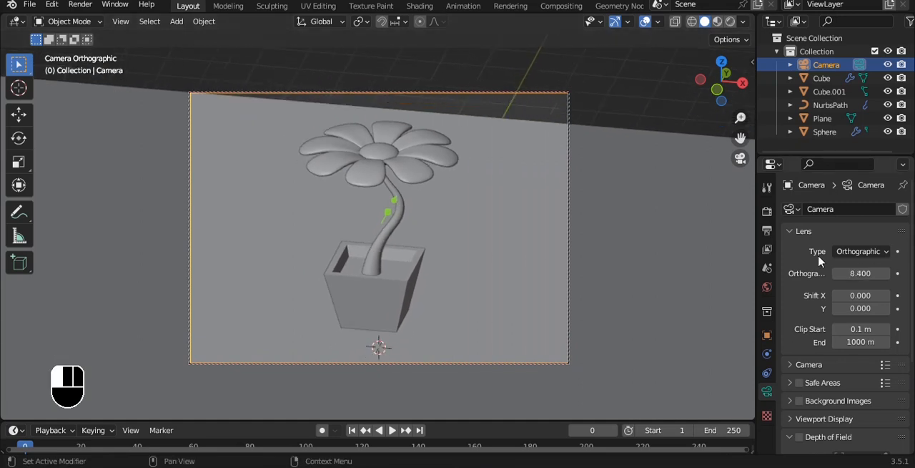
{"action": "key", "text": "q"}
{"action": "left_click", "coordinate": [561, 168]}
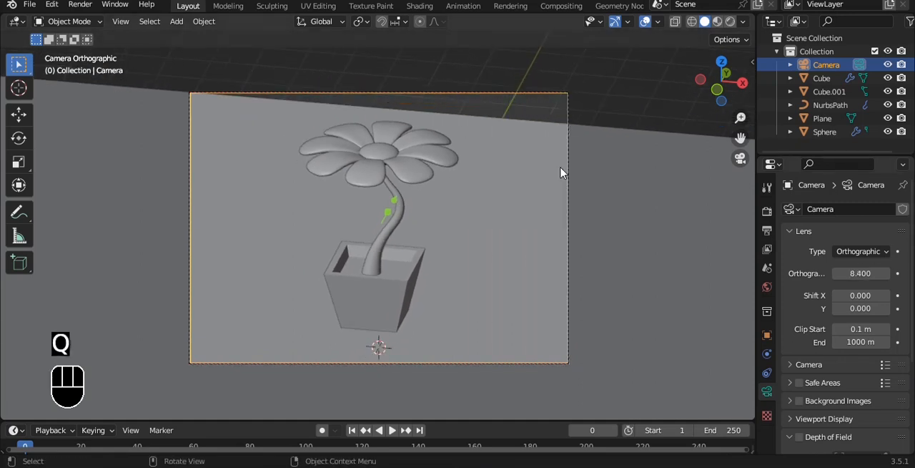
- Put the floor plane in Edit Mode and select its rear edge in edge selection mode
{"action": "scroll", "coordinate": [589, 179], "scroll_direction": "down", "scroll_amount": 2}
{"action": "left_click", "coordinate": [589, 178]}
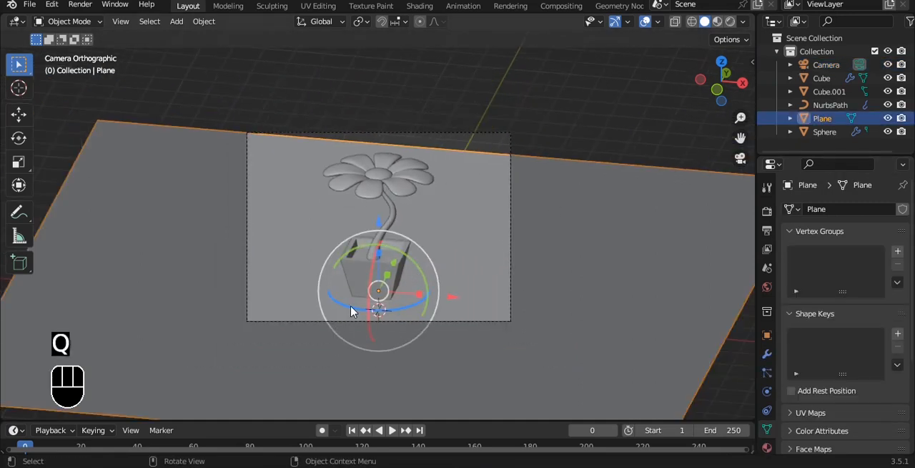
{"action": "left_click_drag", "start_coordinate": [351, 311], "coordinate": [361, 307]}
{"action": "key", "text": "Tab"}
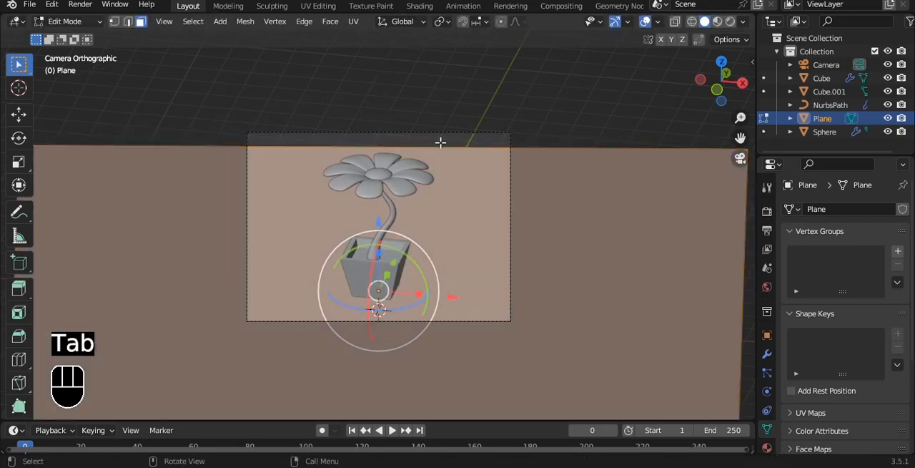
{"action": "left_click", "coordinate": [446, 148]}
{"action": "scroll", "coordinate": [447, 148], "scroll_direction": "down", "scroll_amount": 4}
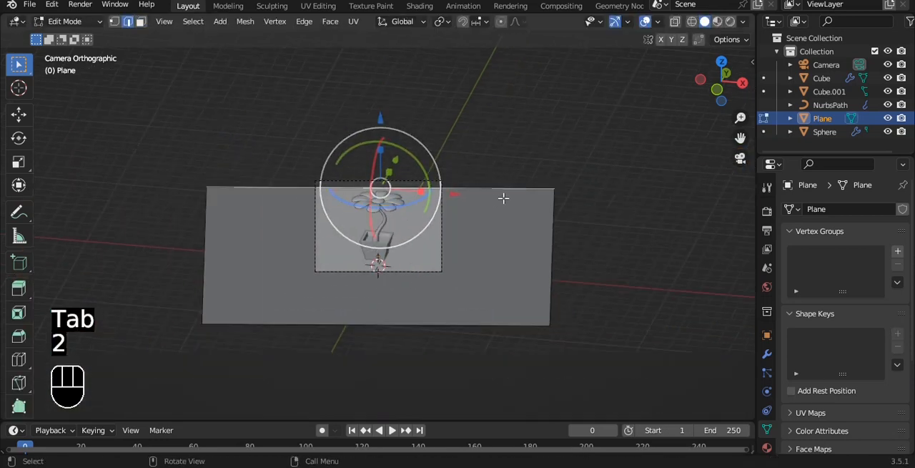
{"action": "key", "text": "r"}
{"action": "key", "text": "e"}
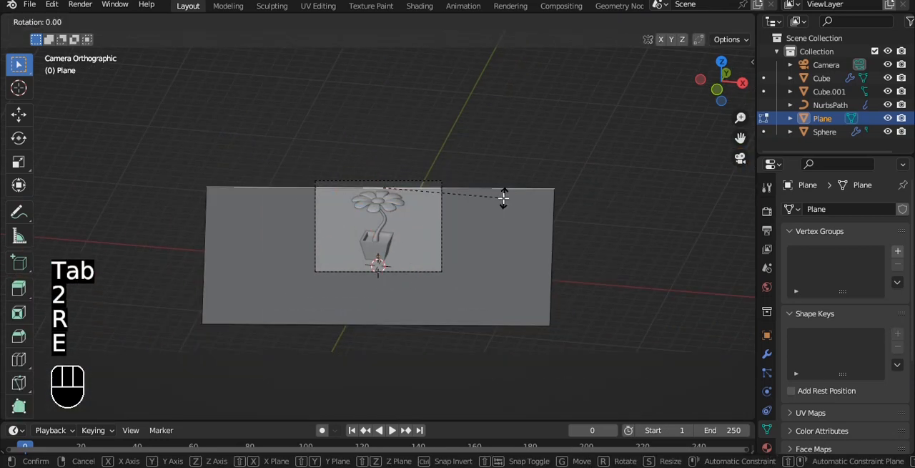
{"action": "right_click", "coordinate": [504, 198]}
- Extrude the floor plane's rear edge straight up along Z into a tall backdrop wall
{"action": "key", "text": "e"}
{"action": "key", "text": "z"}
{"action": "left_click", "coordinate": [499, 85]}
- Bevel the crease edge between the floor and the backdrop wall into a wide curve with several segments
{"action": "left_click", "coordinate": [502, 184]}
{"action": "scroll", "coordinate": [501, 185], "scroll_direction": "up", "scroll_amount": 4}
{"action": "key", "text": "ctrl+b"}
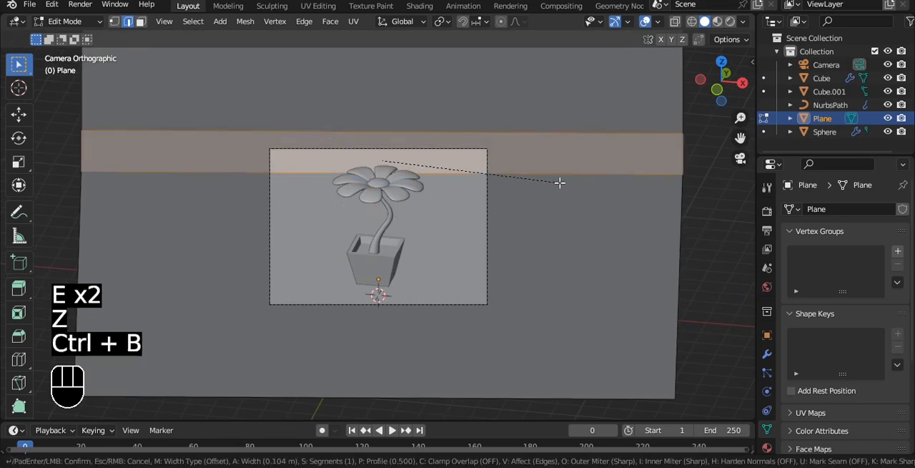
{"action": "scroll", "coordinate": [598, 174], "scroll_direction": "up", "scroll_amount": 5}
{"action": "left_click", "coordinate": [615, 174]}
- Return to Object Mode, shade the curved backdrop smooth and save the file
{"action": "key", "text": "Tab"}
{"action": "right_click", "coordinate": [572, 113]}
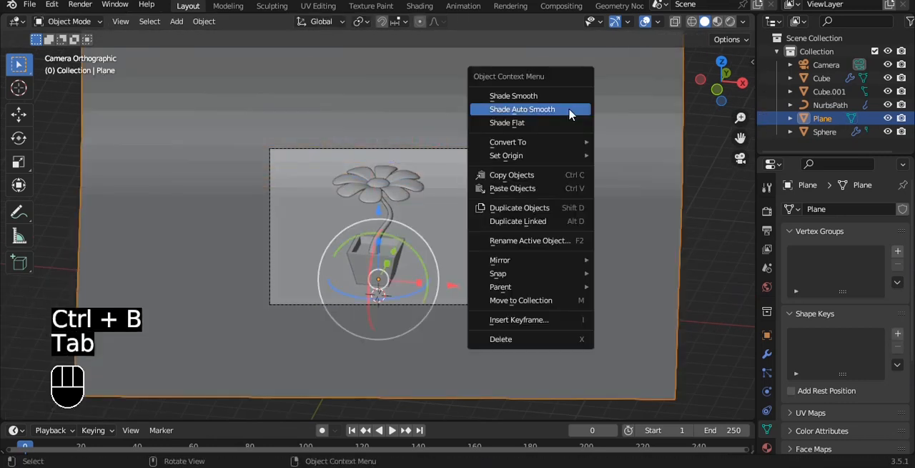
{"action": "left_click", "coordinate": [570, 110]}
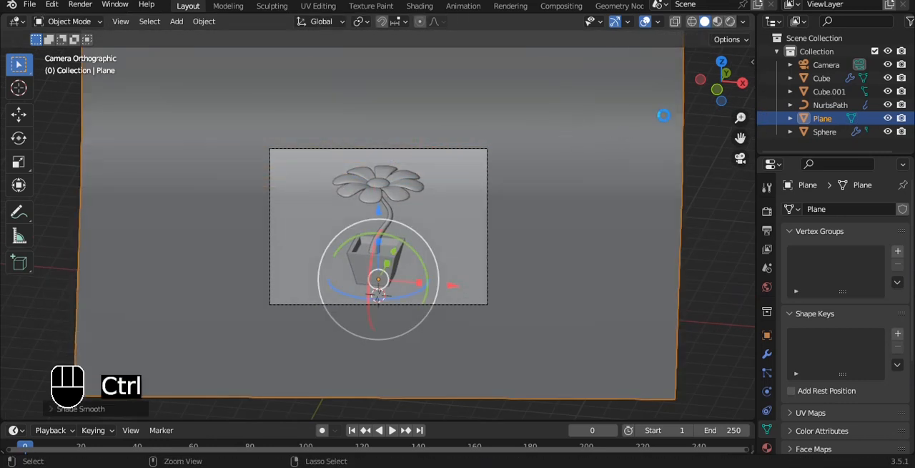
{"action": "key", "text": "ctrl+s"}
- Split the viewport into two side-by-side views, set a render region around the rendered camera frame, and save the file
{"action": "key", "text": "t"}
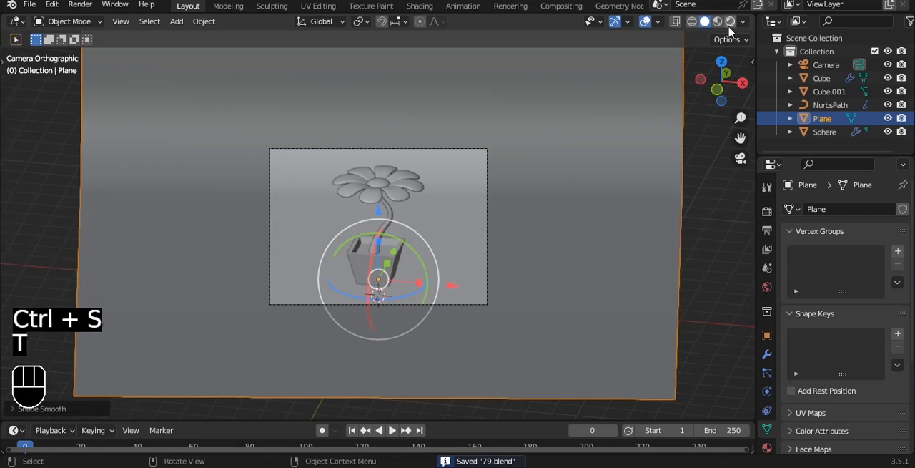
{"action": "left_click_drag", "start_coordinate": [754, 23], "coordinate": [257, 71]}
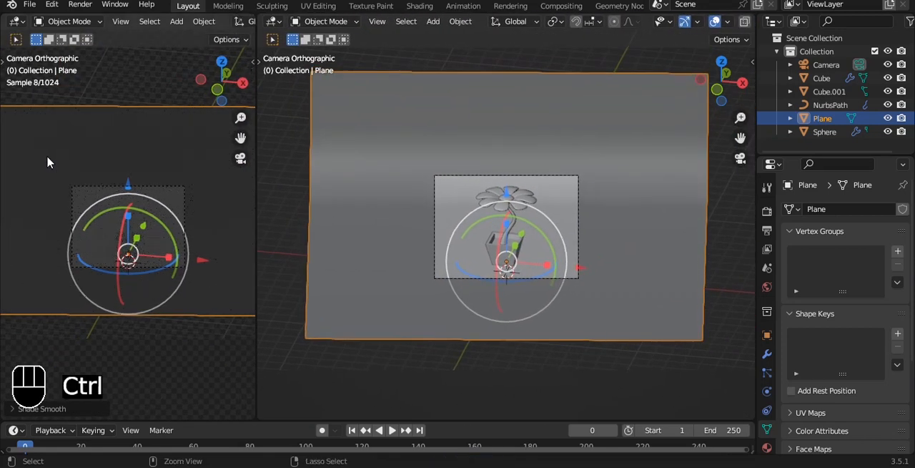
{"action": "key", "text": "ctrl+b"}
{"action": "left_click_drag", "start_coordinate": [47, 157], "coordinate": [217, 291]}
{"action": "scroll", "coordinate": [172, 179], "scroll_direction": "up", "scroll_amount": 4}
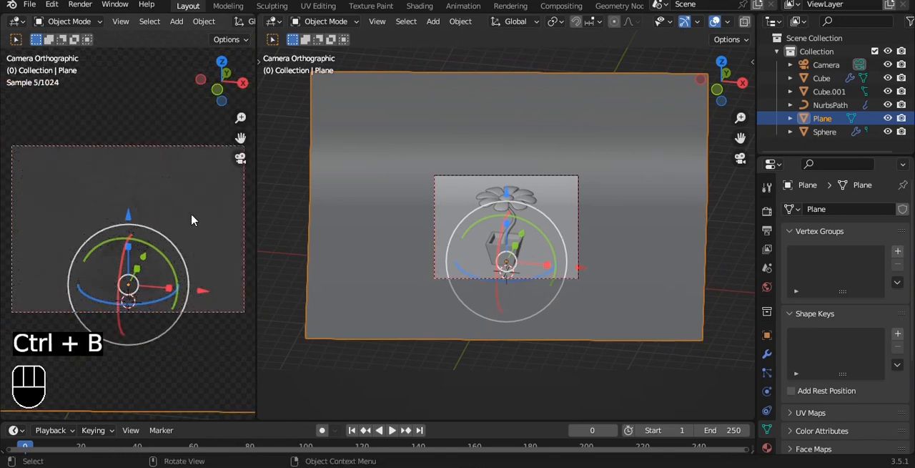
{"action": "left_click", "coordinate": [351, 362]}
{"action": "key", "text": "ctrl+s"}
{"action": "key", "text": "q"}
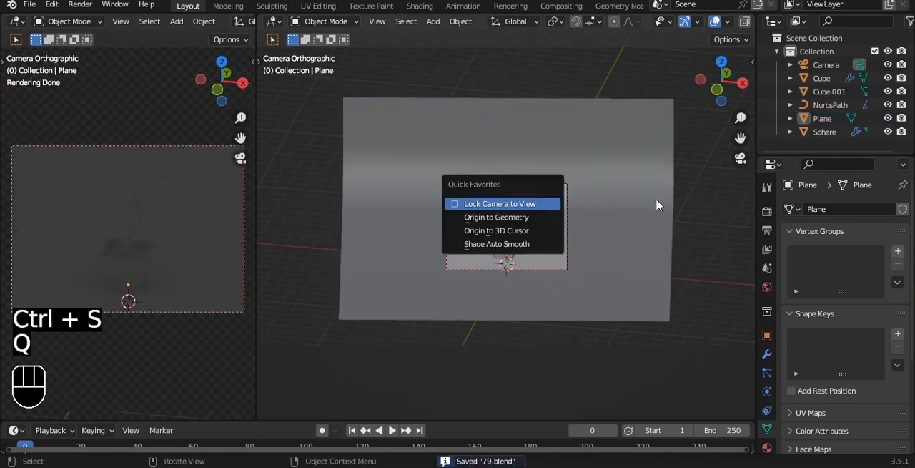
{"action": "middle_click_drag", "start_coordinate": [658, 204], "coordinate": [548, 147]}
{"action": "key", "text": "shift+a"}
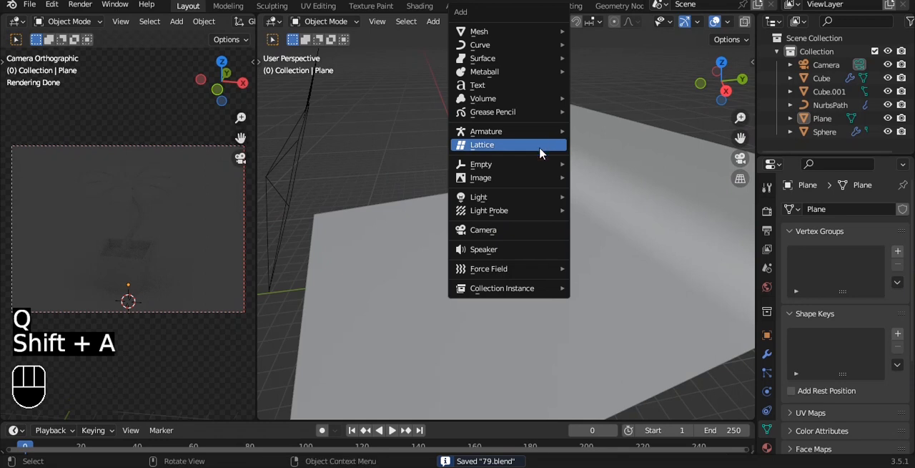
{"action": "mouse_move", "coordinate": [524, 203]}
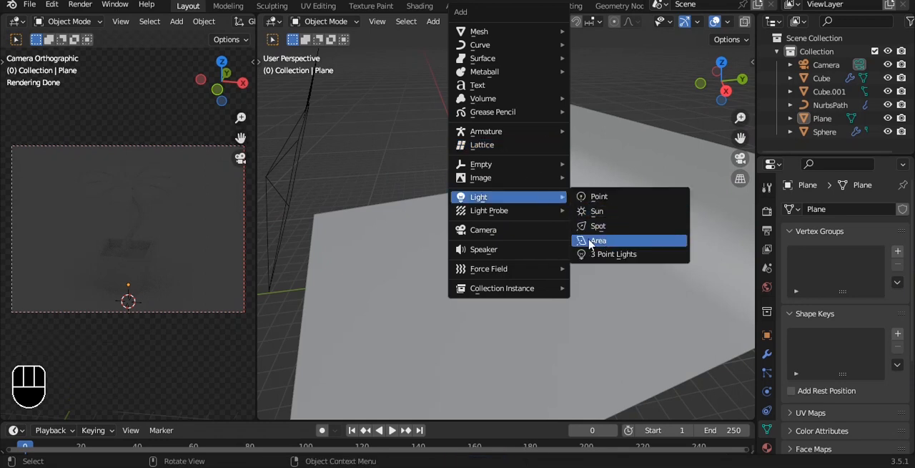
{"action": "key", "text": "Delete"}
- Add an area light, raise it along Z above the flower and scale it up to about 4.4 times
{"action": "key", "text": "shift+a"}
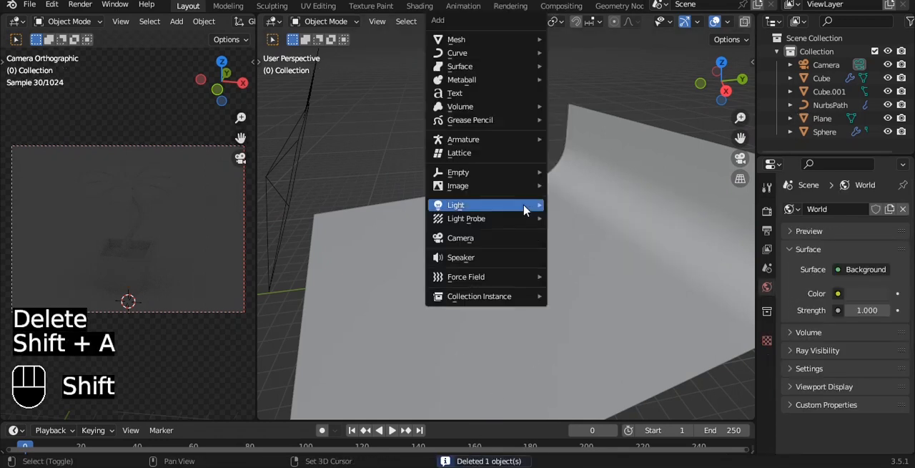
{"action": "left_click", "coordinate": [588, 249]}
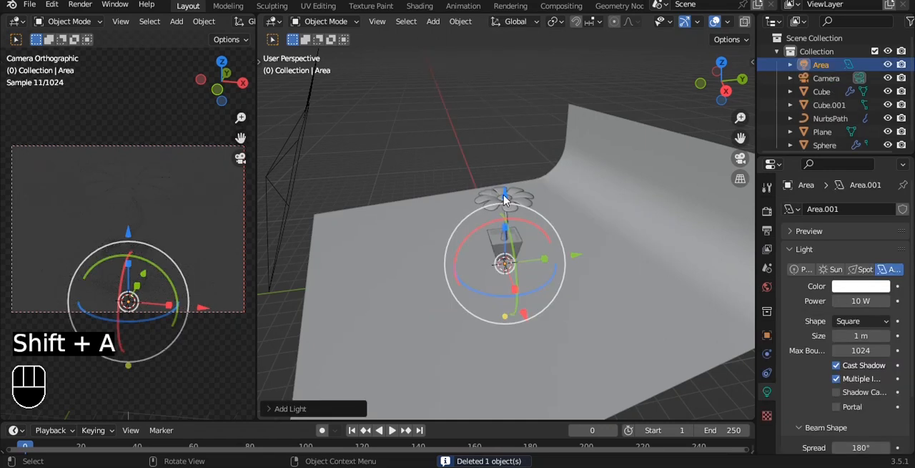
{"action": "key", "text": "g"}
{"action": "key", "text": "z"}
{"action": "left_click", "coordinate": [529, 98]}
{"action": "key", "text": "s"}
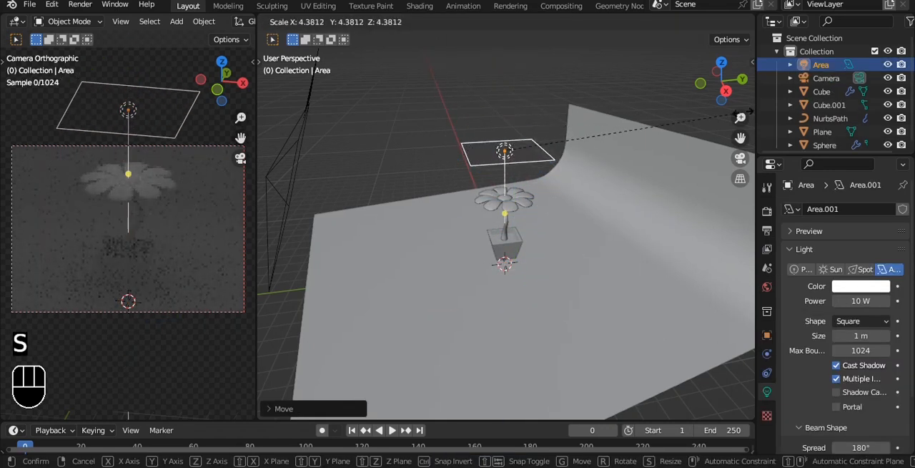
{"action": "left_click", "coordinate": [740, 113]}
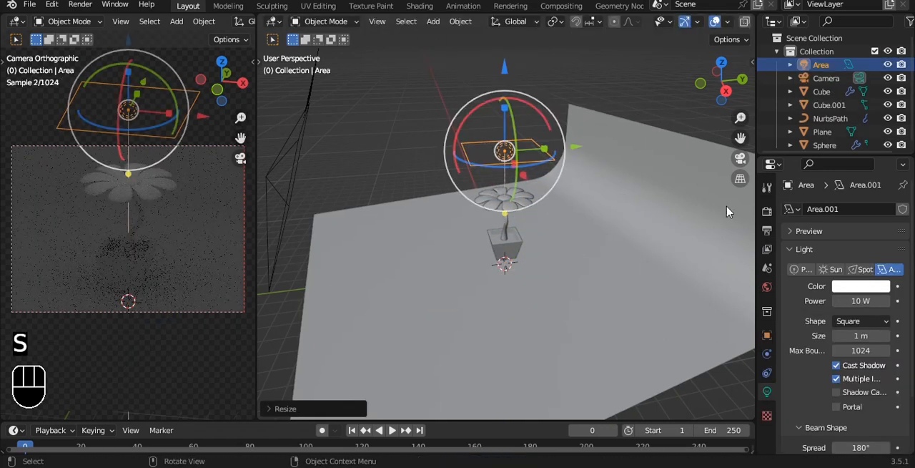
- Set the area light's power to 250 W and save the file
{"action": "left_click", "coordinate": [865, 296]}
{"action": "type", "text": "250"}
{"action": "key", "text": "Return"}
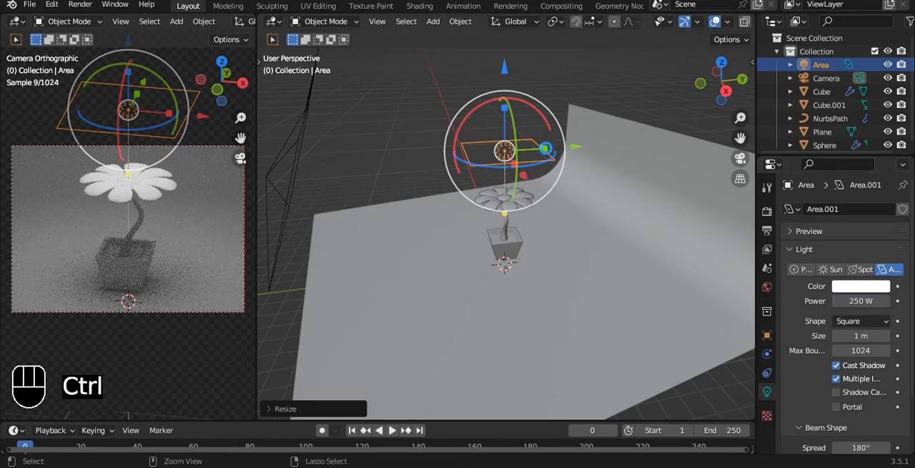
{"action": "key", "text": "ctrl+s"}
- Give the flower's centre sphere a new material with a bright yellow base color
{"action": "scroll", "coordinate": [529, 183], "scroll_direction": "up", "scroll_amount": 7}
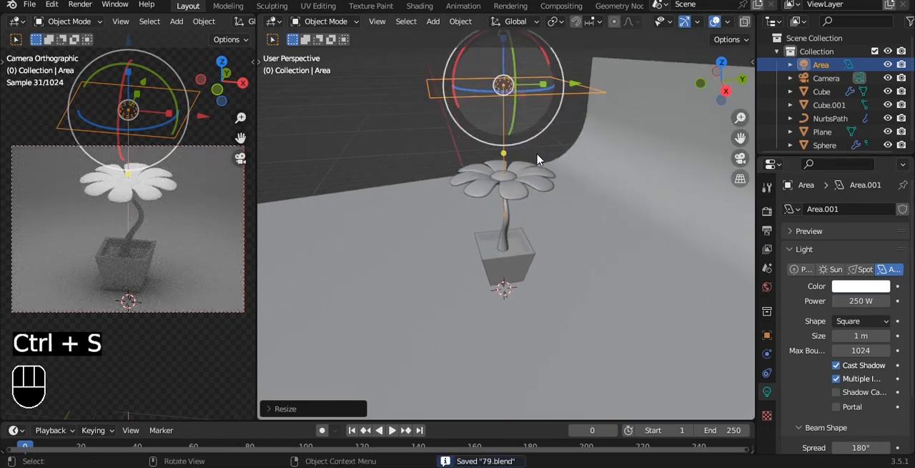
{"action": "left_click", "coordinate": [503, 166]}
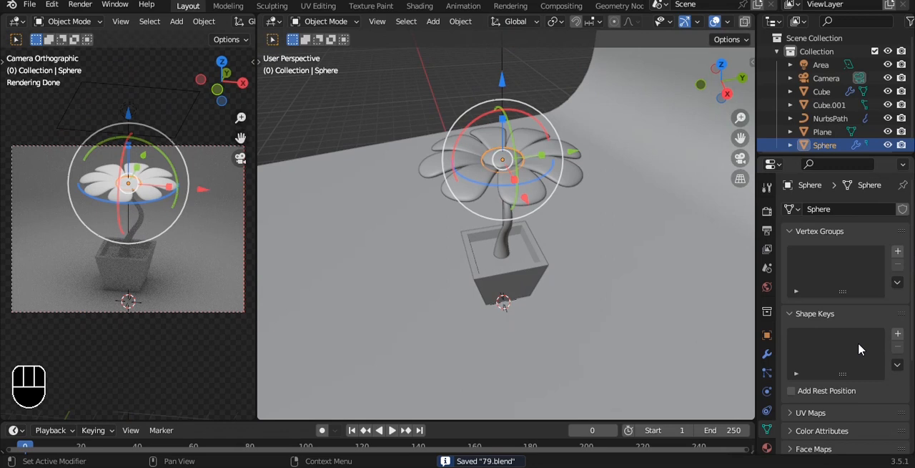
{"action": "left_click", "coordinate": [767, 447]}
{"action": "left_click", "coordinate": [851, 266]}
{"action": "left_click", "coordinate": [869, 384]}
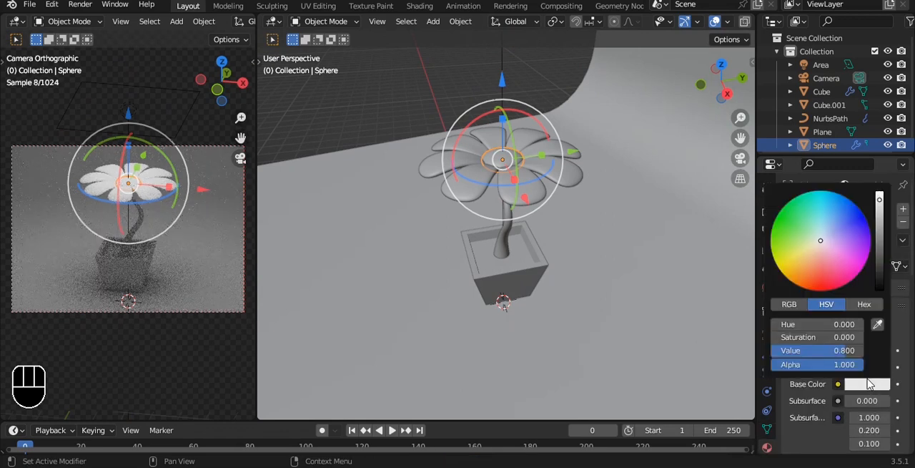
{"action": "left_click_drag", "start_coordinate": [823, 243], "coordinate": [787, 257]}
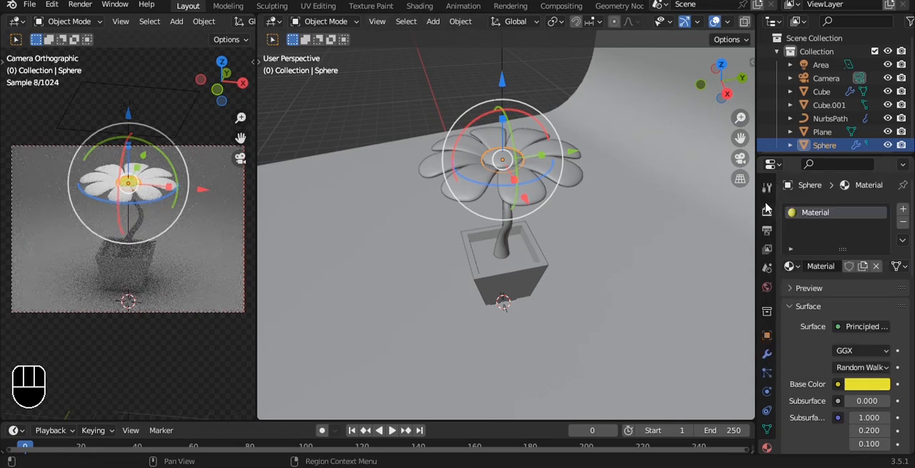
- Set the Color Management look to Very High Contrast in the render settings, deselect everything and save the file
{"action": "left_click", "coordinate": [768, 210]}
{"action": "scroll", "coordinate": [848, 337], "scroll_direction": "down", "scroll_amount": 8}
{"action": "left_click", "coordinate": [835, 449]}
{"action": "scroll", "coordinate": [837, 415], "scroll_direction": "down", "scroll_amount": 5}
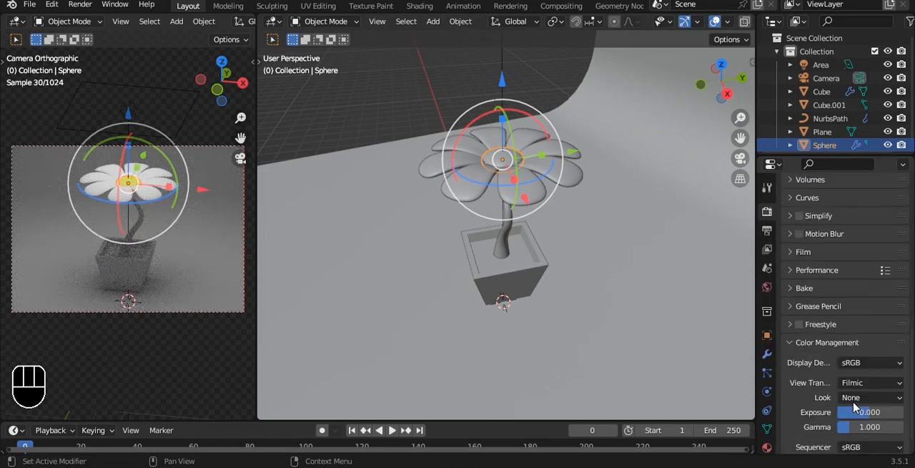
{"action": "left_click", "coordinate": [870, 374]}
{"action": "left_click", "coordinate": [808, 344]}
{"action": "key", "text": "alt+a"}
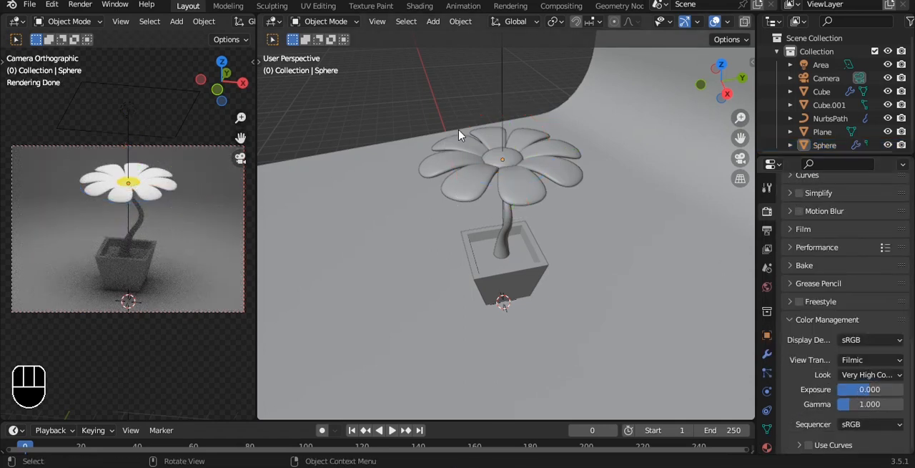
{"action": "key", "text": "ctrl+s"}
- Select the flower's centre sphere and open the Shading workspace with a rendered view through the camera
{"action": "scroll", "coordinate": [487, 116], "scroll_direction": "up", "scroll_amount": 2}
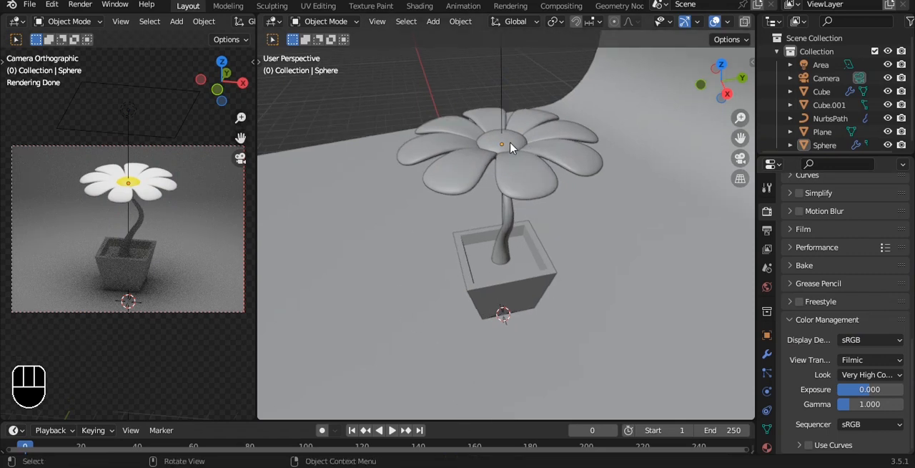
{"action": "left_click", "coordinate": [510, 146]}
{"action": "left_click", "coordinate": [428, 9]}
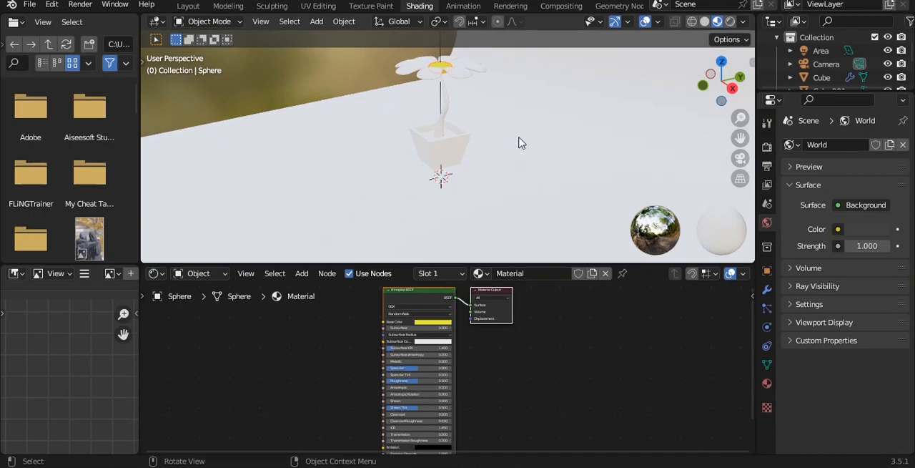
{"action": "left_click", "coordinate": [731, 22]}
{"action": "key", "text": "KP_0"}
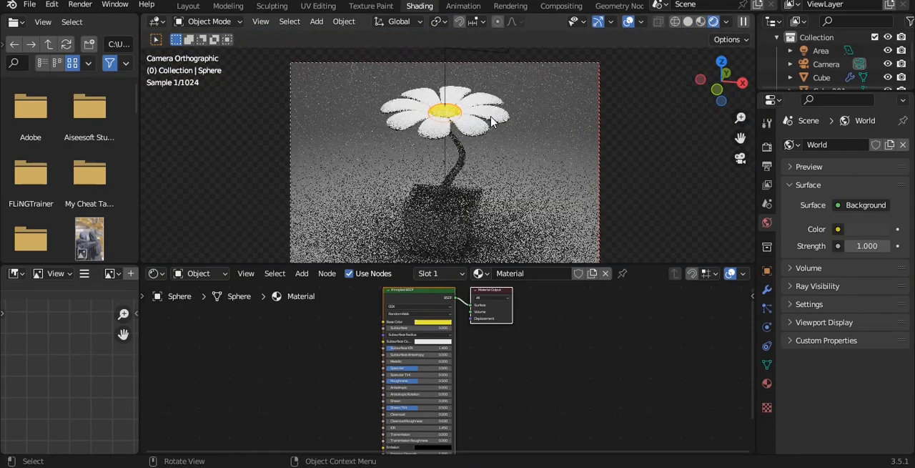
- Add a Mix node beside the Principled BSDF in the centre sphere's material
{"action": "middle_click_drag", "start_coordinate": [430, 313], "coordinate": [491, 335]}
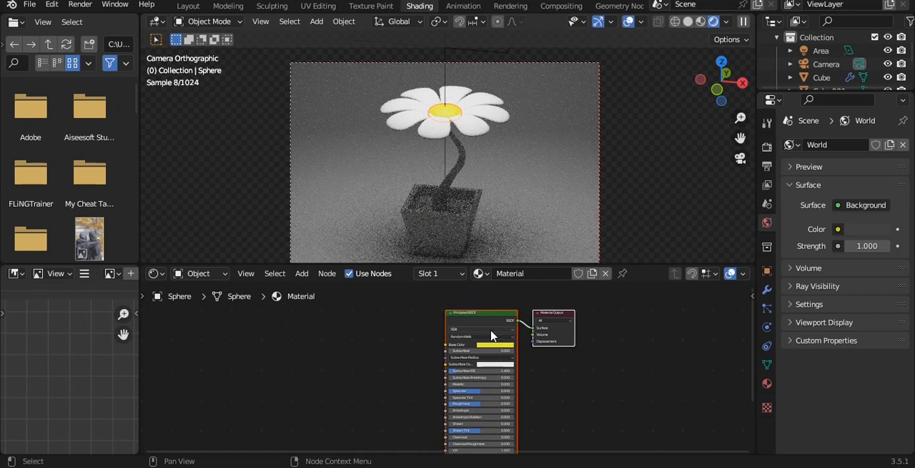
{"action": "key", "text": "shift+a"}
{"action": "left_click", "coordinate": [406, 312]}
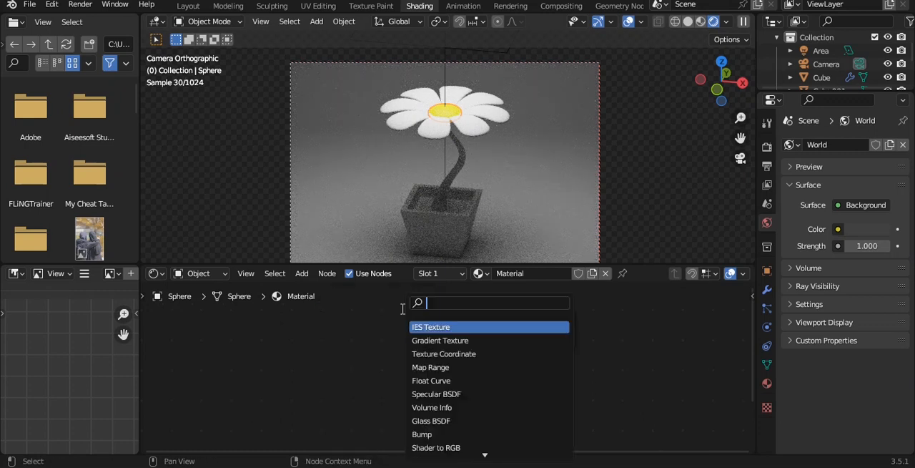
{"action": "key", "text": "Return"}
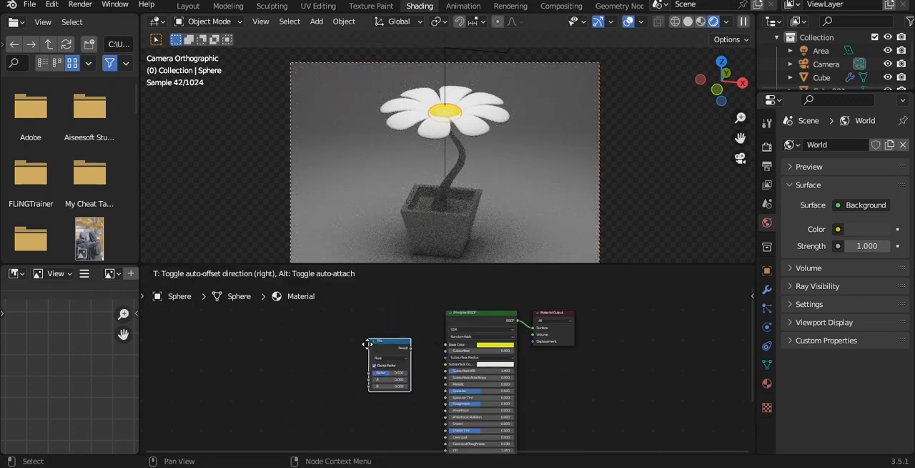
{"action": "left_click", "coordinate": [394, 358]}
- Set the Mix node's data type to Color and its blending mode to Multiply
{"action": "scroll", "coordinate": [366, 326], "scroll_direction": "up", "scroll_amount": 3}
{"action": "left_click", "coordinate": [337, 341]}
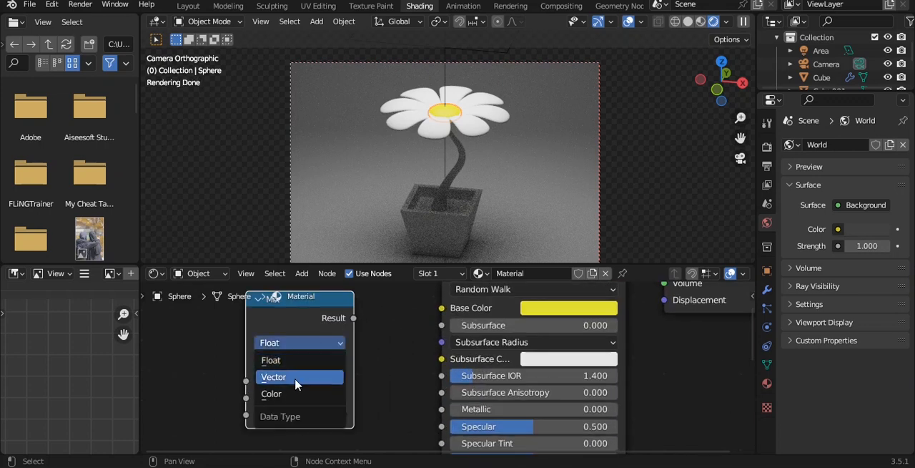
{"action": "left_click", "coordinate": [294, 395]}
{"action": "left_click", "coordinate": [293, 360]}
{"action": "left_click", "coordinate": [289, 300]}
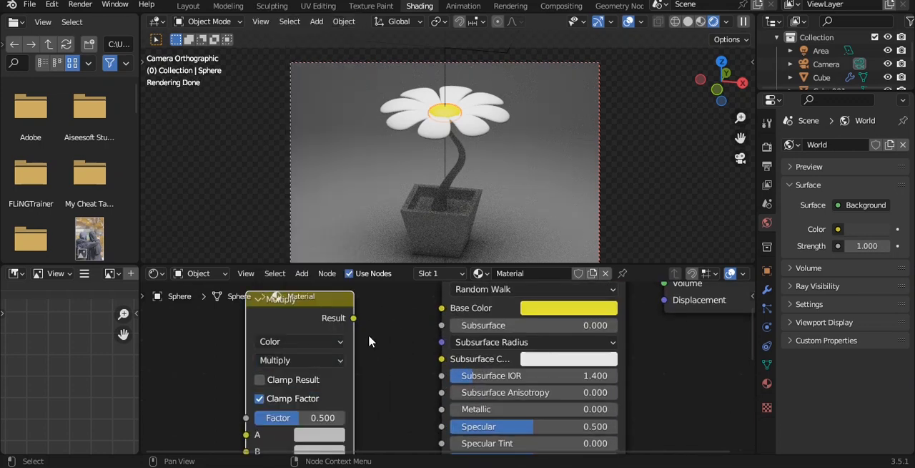
- Link the Multiply node's result to the Principled BSDF's Base Color and feed its B input from a new ColorRamp node
{"action": "left_click_drag", "start_coordinate": [433, 318], "coordinate": [431, 319]}
{"action": "scroll", "coordinate": [401, 358], "scroll_direction": "down", "scroll_amount": 5}
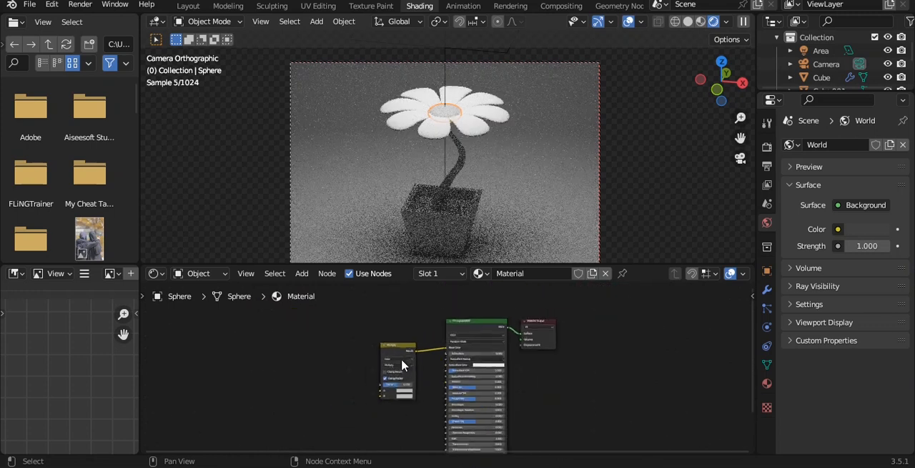
{"action": "key", "text": "shift+a"}
{"action": "left_click", "coordinate": [413, 313]}
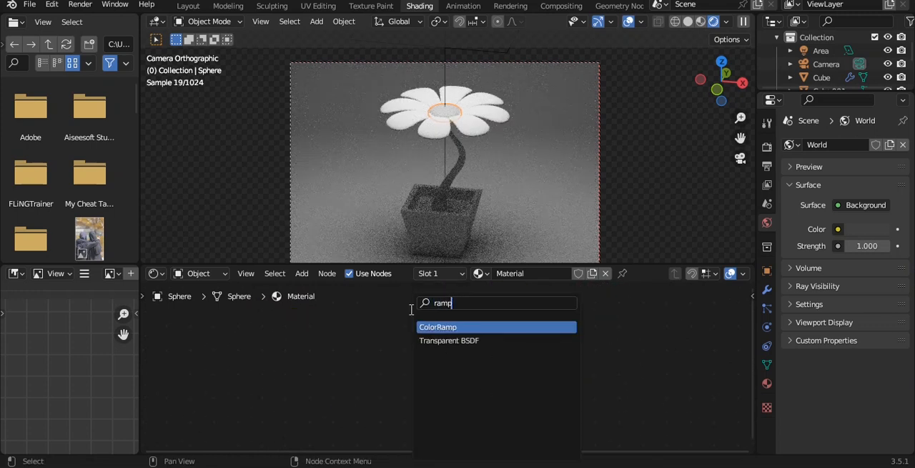
{"action": "key", "text": "Return"}
{"action": "left_click", "coordinate": [334, 369]}
{"action": "scroll", "coordinate": [411, 356], "scroll_direction": "up", "scroll_amount": 5}
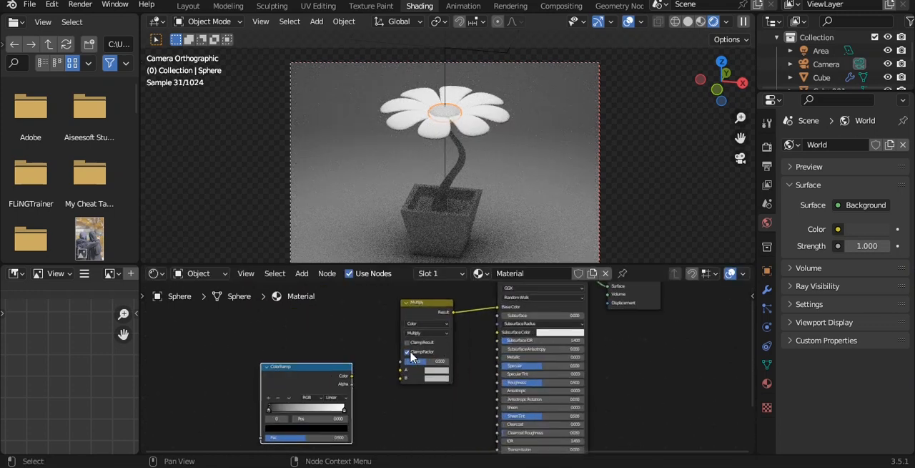
{"action": "scroll", "coordinate": [411, 356], "scroll_direction": "up", "scroll_amount": 4}
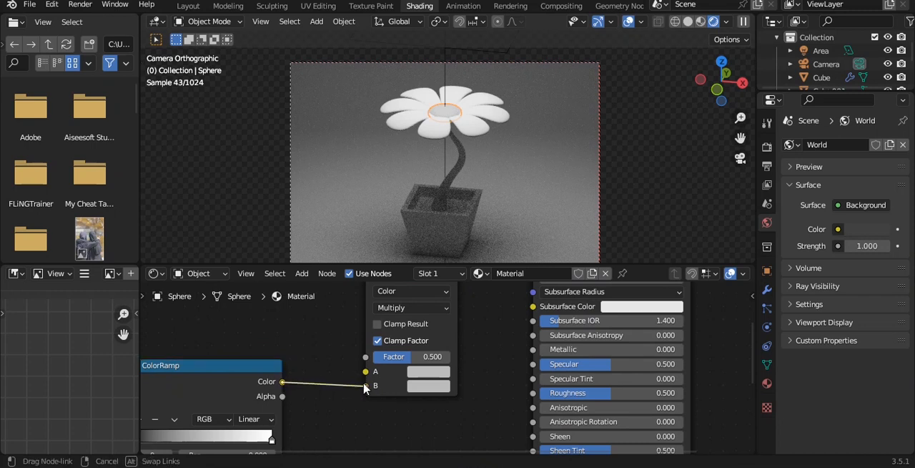
{"action": "left_click_drag", "start_coordinate": [362, 373], "coordinate": [385, 388]}
- Add an Ambient Occlusion node and arrange it beside the ColorRamp, ahead of the Multiply node
{"action": "scroll", "coordinate": [308, 381], "scroll_direction": "down", "scroll_amount": 5}
{"action": "key", "text": "shift+a"}
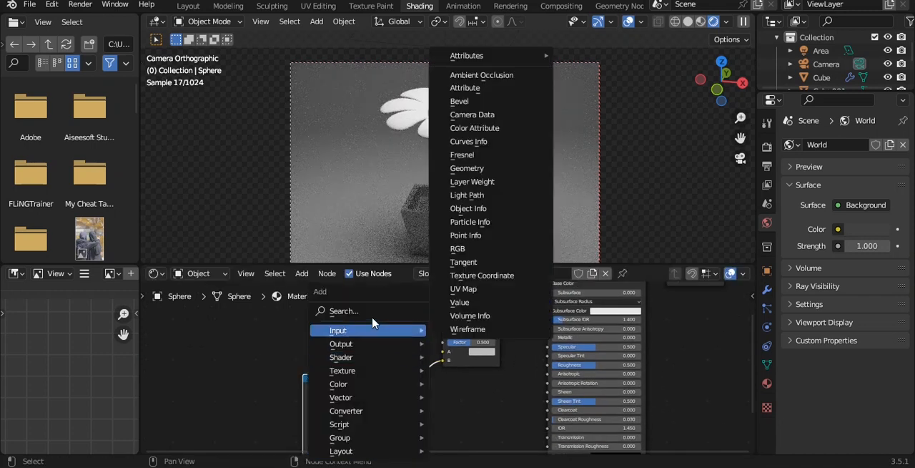
{"action": "left_click", "coordinate": [370, 312]}
{"action": "key", "text": "Down"}
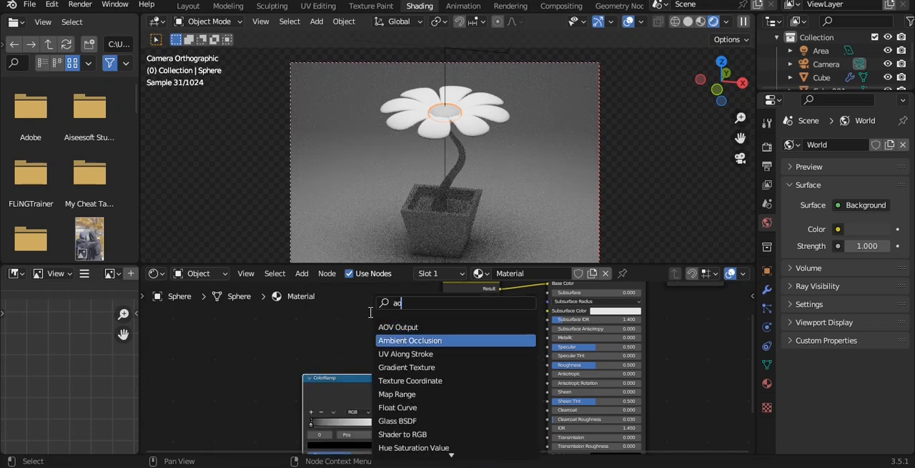
{"action": "key", "text": "Return"}
{"action": "left_click", "coordinate": [302, 353]}
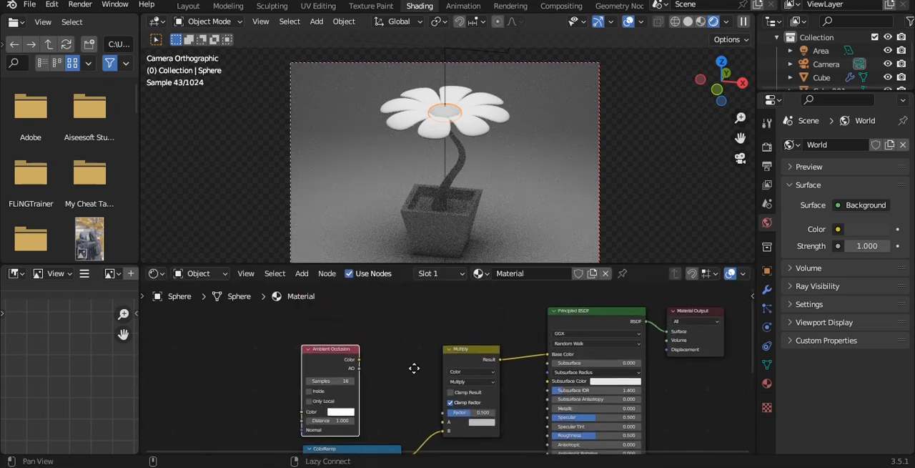
{"action": "middle_click_drag", "start_coordinate": [415, 367], "coordinate": [404, 339]}
{"action": "left_click_drag", "start_coordinate": [312, 323], "coordinate": [240, 387]}
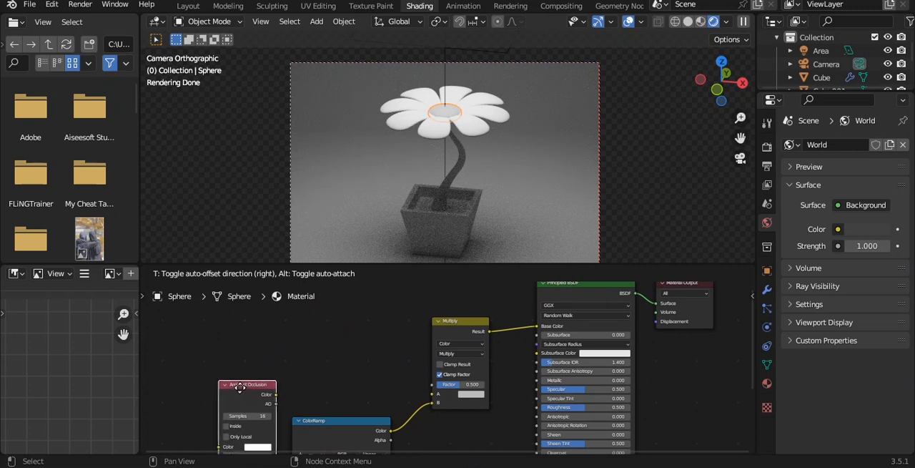
{"action": "left_click_drag", "start_coordinate": [309, 421], "coordinate": [333, 348], "text": "alt"}
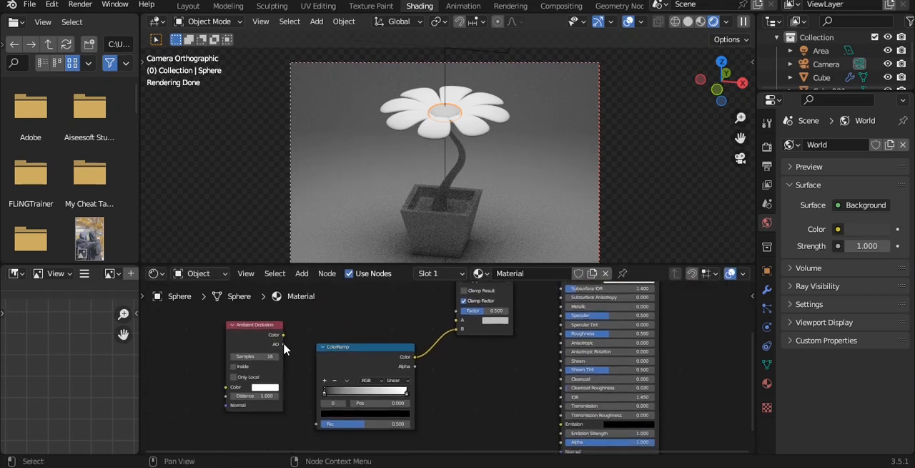
- Connect the Ambient Occlusion node's AO output to the ColorRamp's Fac and its Color output to the Multiply node's A input
{"action": "left_click_drag", "start_coordinate": [320, 427], "coordinate": [318, 425]}
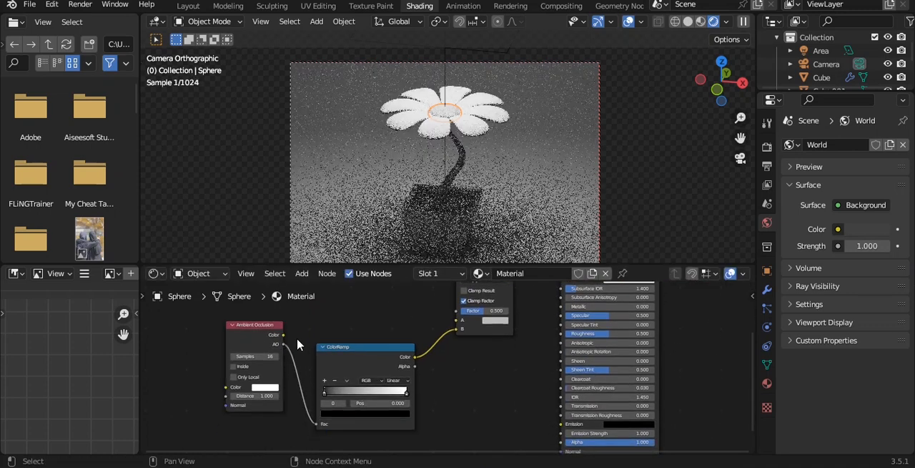
{"action": "left_click_drag", "start_coordinate": [284, 335], "coordinate": [456, 321]}
{"action": "scroll", "coordinate": [440, 337], "scroll_direction": "up", "scroll_amount": 5}
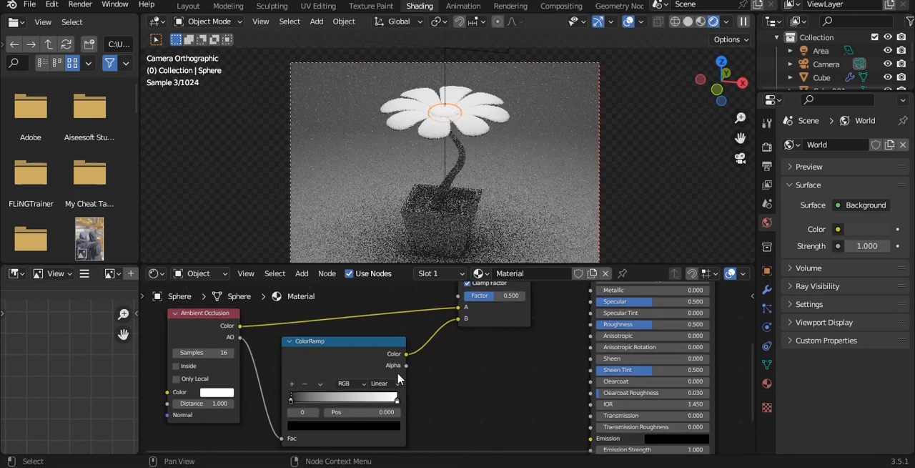
- Move the ColorRamp's black stop to 0.282 and set the Ambient Occlusion color to yellow with hue 0.166 and saturation 0.955
{"action": "middle_click_drag", "start_coordinate": [309, 387], "coordinate": [468, 337]}
{"action": "scroll", "coordinate": [398, 356], "scroll_direction": "up", "scroll_amount": 5}
{"action": "left_click_drag", "start_coordinate": [411, 347], "coordinate": [466, 346]}
{"action": "left_click", "coordinate": [288, 333]}
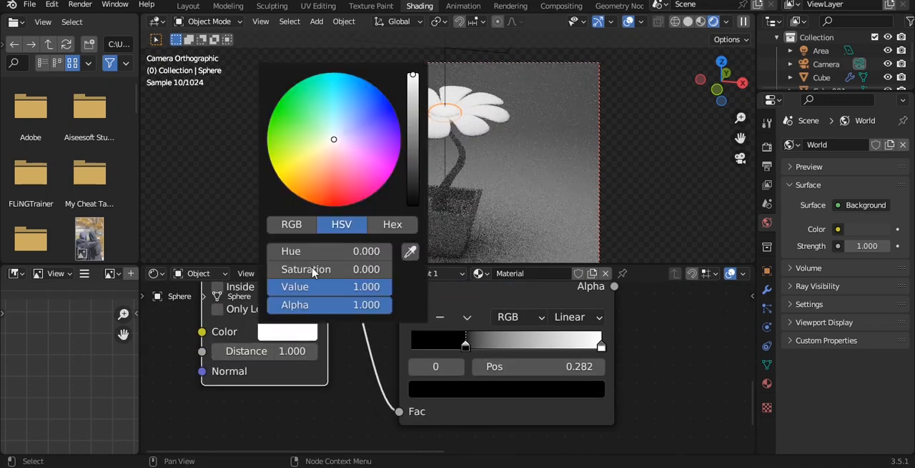
{"action": "mouse_move", "coordinate": [343, 147]}
{"action": "left_mouse_down"}
{"action": "mouse_move", "coordinate": [293, 166]}
{"action": "mouse_move", "coordinate": [286, 158]}
{"action": "mouse_move", "coordinate": [290, 165]}
{"action": "left_mouse_up"}
- Save the file and reselect the flower's centre sphere to bring up its material nodes
{"action": "scroll", "coordinate": [513, 111], "scroll_direction": "up", "scroll_amount": 3}
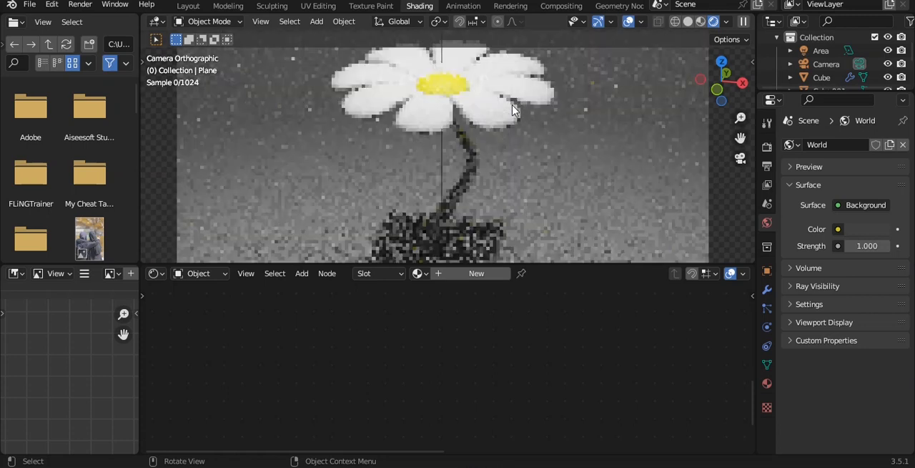
{"action": "key", "text": "ctrl+s"}
{"action": "left_click", "coordinate": [463, 195]}
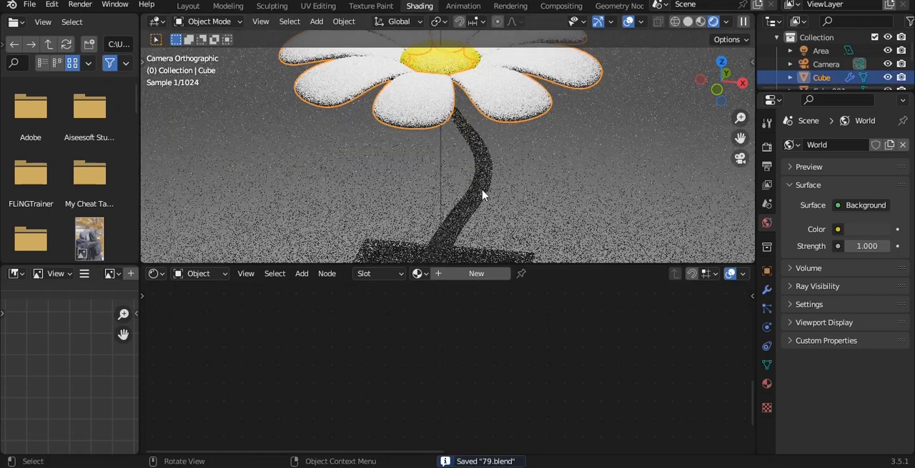
{"action": "left_click", "coordinate": [465, 66]}
{"action": "scroll", "coordinate": [542, 349], "scroll_direction": "down", "scroll_amount": 6}
{"action": "scroll", "coordinate": [543, 345], "scroll_direction": "down", "scroll_amount": 7}
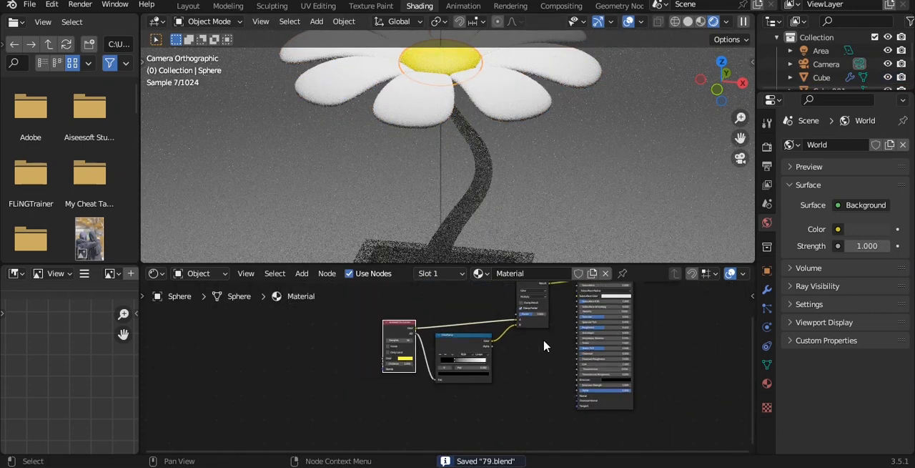
- Unlink the Multiply result from the Principled BSDF's Base Color and reconnect it
{"action": "left_click_drag", "start_coordinate": [546, 317], "coordinate": [532, 359], "text": "alt"}
{"action": "scroll", "coordinate": [512, 369], "scroll_direction": "up", "scroll_amount": 9}
{"action": "left_click_drag", "start_coordinate": [535, 395], "coordinate": [562, 356], "text": "alt"}
{"action": "left_click_drag", "start_coordinate": [601, 313], "coordinate": [438, 377], "text": "alt"}
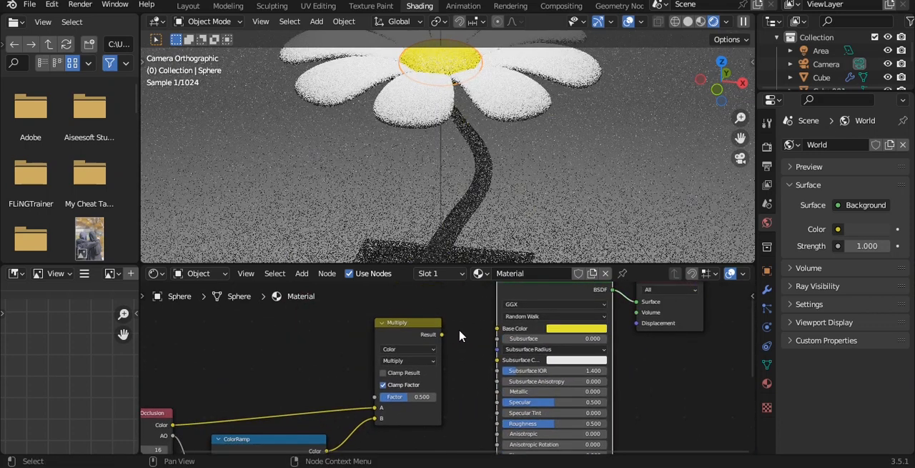
{"action": "left_click_drag", "start_coordinate": [497, 329], "coordinate": [497, 333]}
{"action": "left_click_drag", "start_coordinate": [445, 386], "coordinate": [534, 303], "text": "alt"}
- Assign the centre sphere's yellow Material to the flower petals and make it an independent single-user copy
{"action": "left_click", "coordinate": [505, 97]}
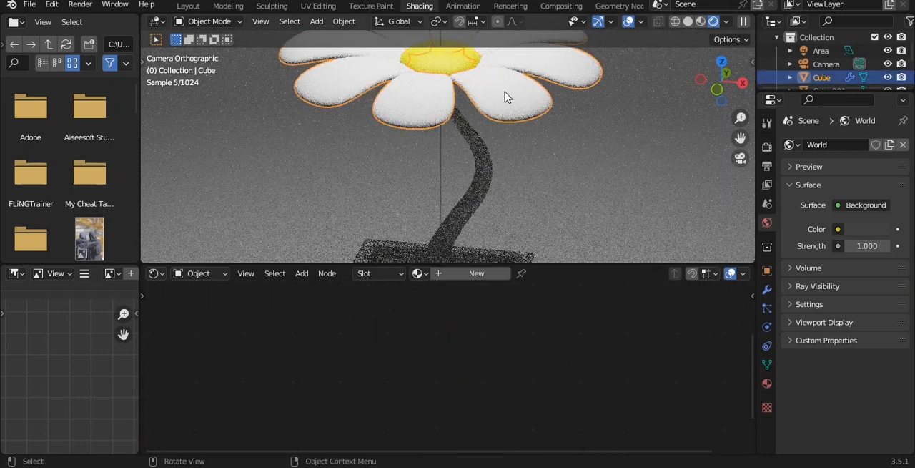
{"action": "left_click", "coordinate": [438, 276]}
{"action": "left_click", "coordinate": [479, 273]}
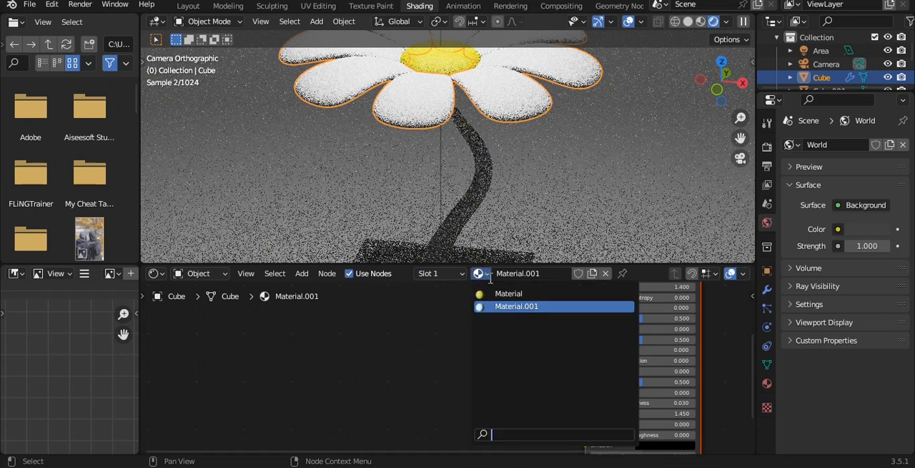
{"action": "left_click", "coordinate": [509, 294]}
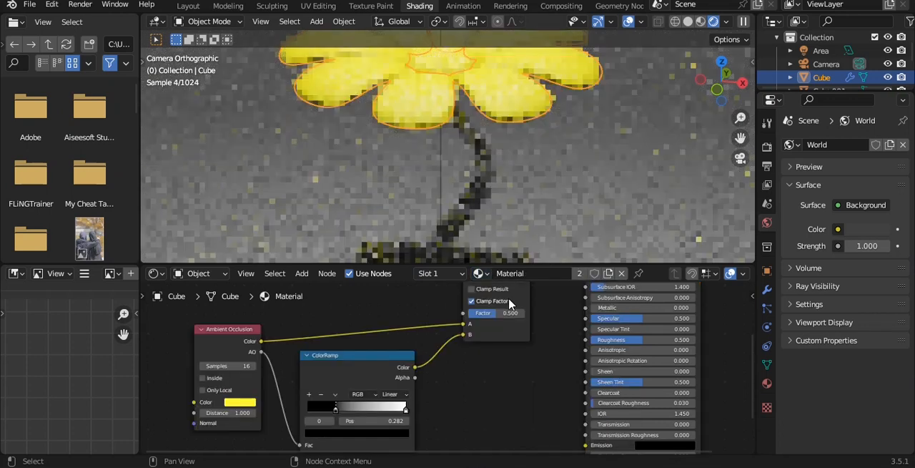
{"action": "left_click", "coordinate": [578, 275]}
- In the petals' material, move the ColorRamp's black stop to 0.450 and set the Ambient Occlusion color to pale pink
{"action": "left_click_drag", "start_coordinate": [505, 353], "coordinate": [439, 408], "text": "alt"}
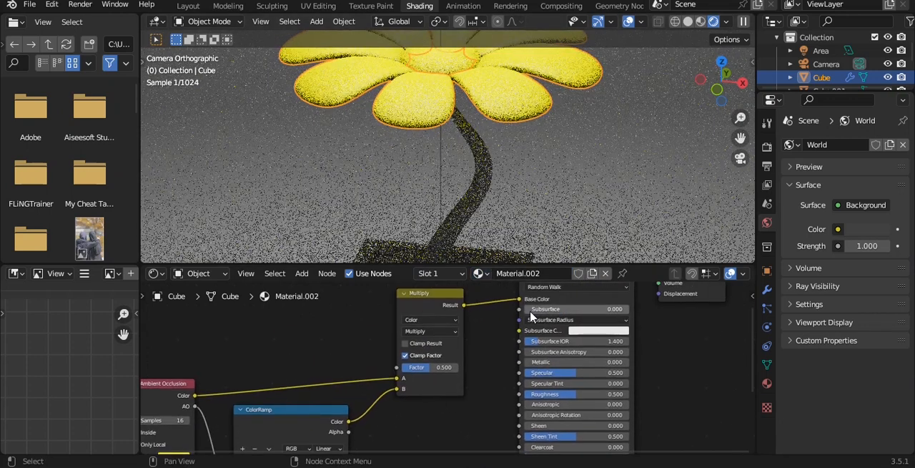
{"action": "left_click_drag", "start_coordinate": [509, 305], "coordinate": [498, 299]}
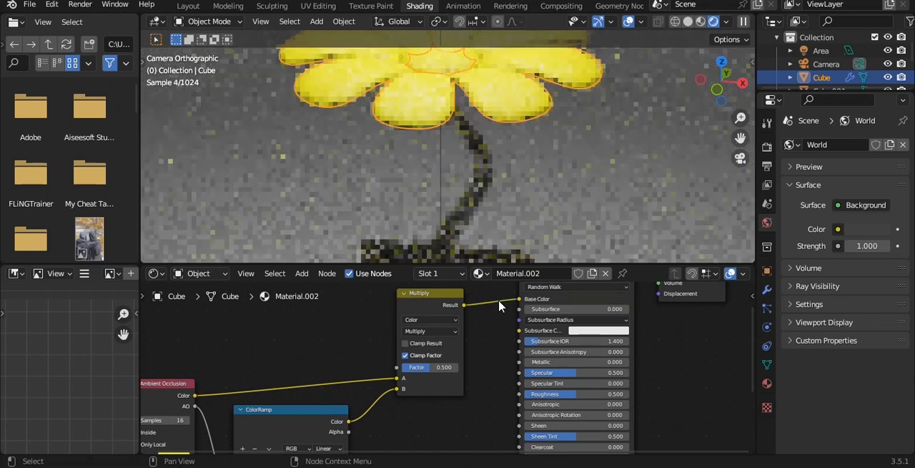
{"action": "scroll", "coordinate": [430, 363], "scroll_direction": "down", "scroll_amount": 2}
{"action": "left_click_drag", "start_coordinate": [430, 362], "coordinate": [489, 322], "text": "alt"}
{"action": "scroll", "coordinate": [350, 420], "scroll_direction": "up", "scroll_amount": 3}
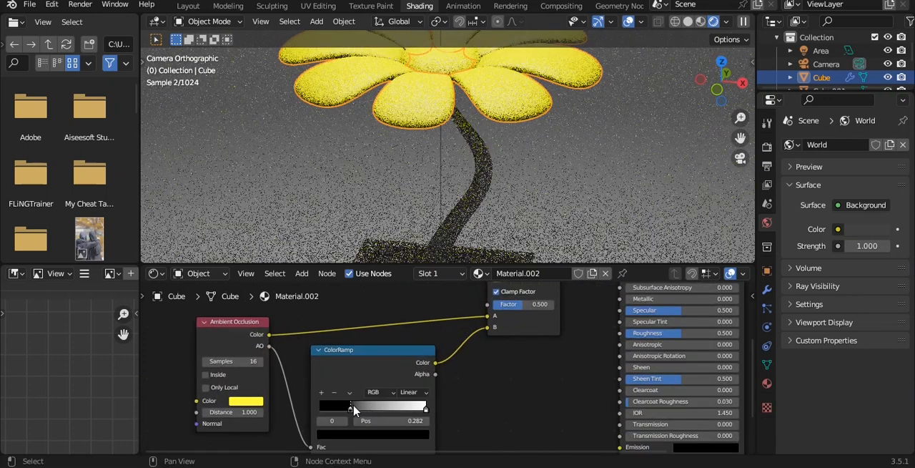
{"action": "left_click_drag", "start_coordinate": [351, 406], "coordinate": [375, 410]}
{"action": "left_click", "coordinate": [246, 401]}
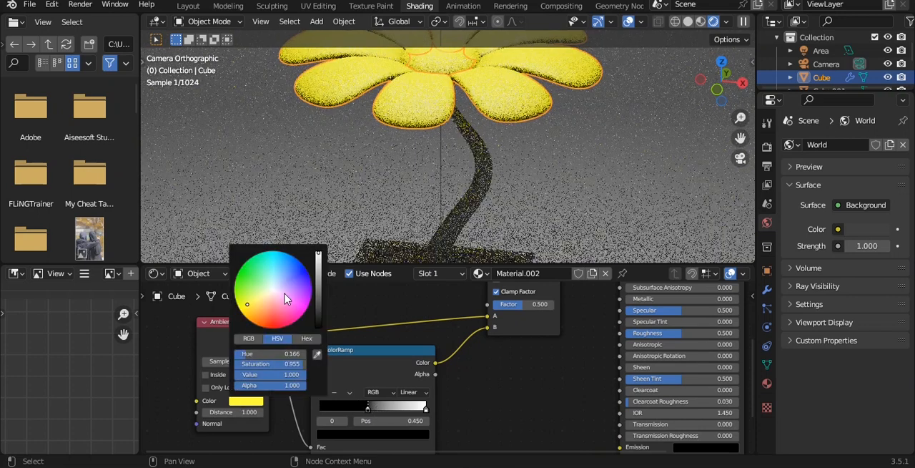
{"action": "mouse_move", "coordinate": [258, 308]}
{"action": "left_mouse_down"}
{"action": "mouse_move", "coordinate": [274, 288]}
{"action": "mouse_move", "coordinate": [274, 299]}
{"action": "left_mouse_up"}
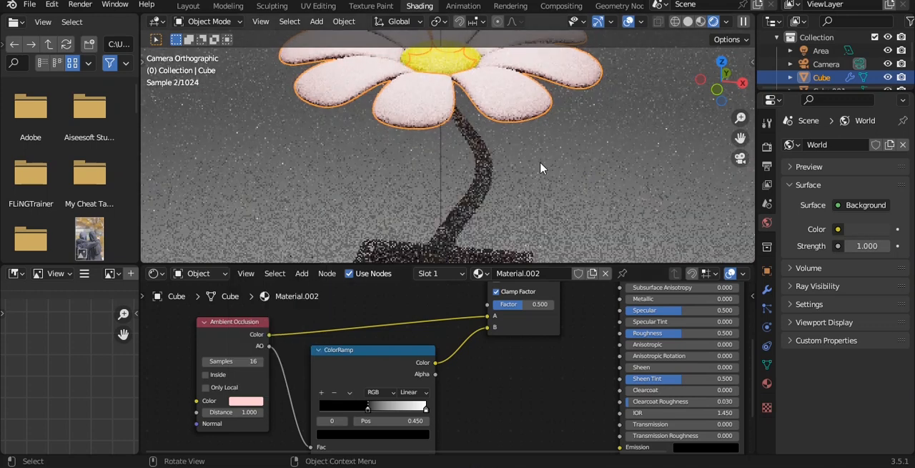
- Save the file and select the flower's stem
{"action": "left_click", "coordinate": [541, 168]}
{"action": "scroll", "coordinate": [542, 168], "scroll_direction": "down", "scroll_amount": 2}
{"action": "key", "text": "ctrl+s"}
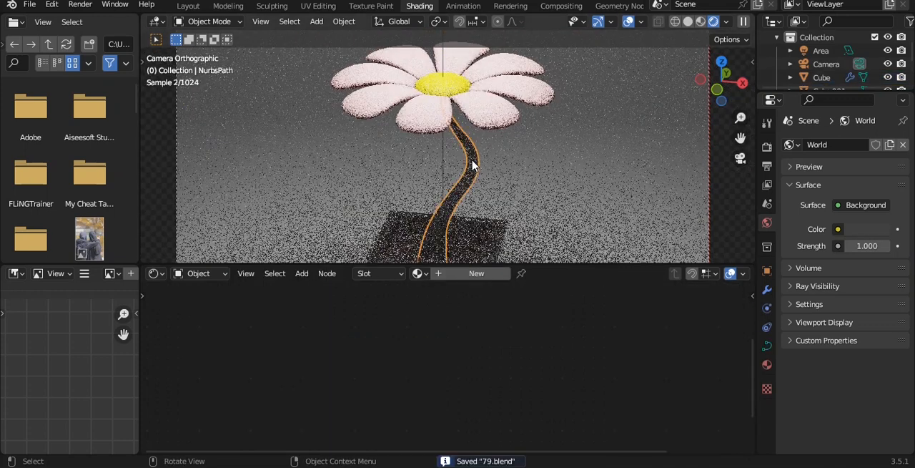
- Assign the yellow Material to the stem and make it an independent single-user copy
{"action": "left_click", "coordinate": [477, 273]}
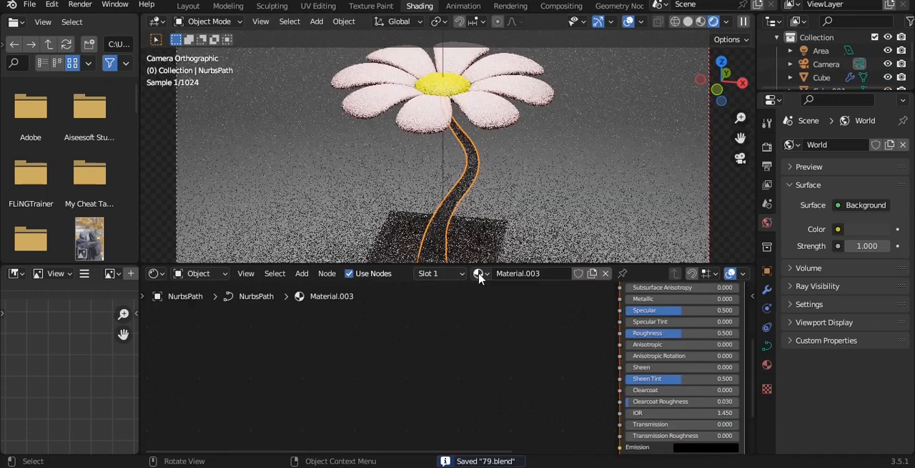
{"action": "left_click", "coordinate": [477, 273]}
{"action": "left_click", "coordinate": [500, 293]}
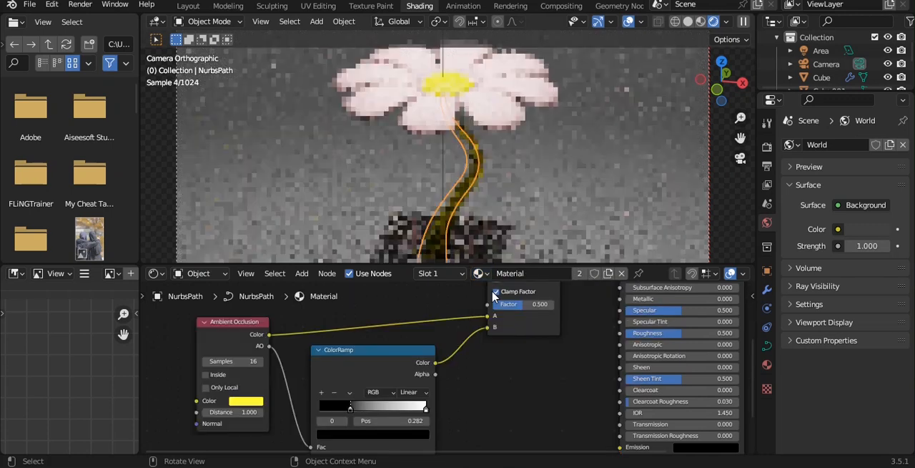
{"action": "scroll", "coordinate": [443, 361], "scroll_direction": "up", "scroll_amount": 1}
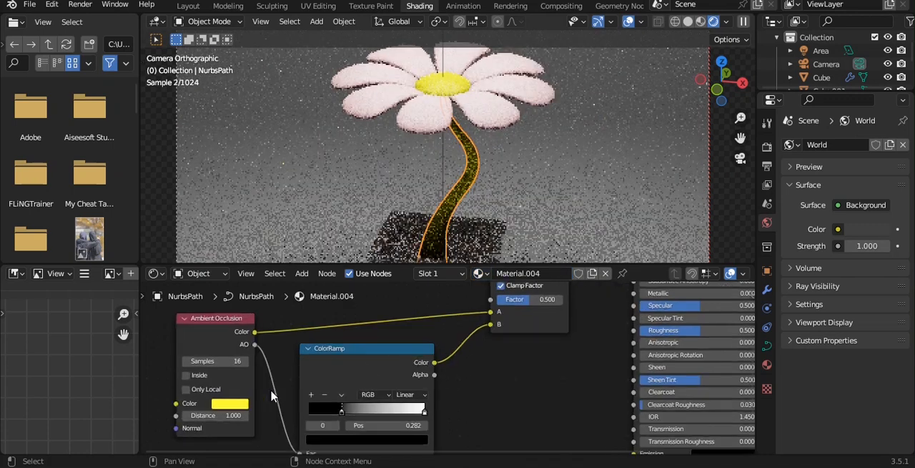
- In the stem's material, move the ColorRamp's black stop to 0.368 and set the Ambient Occlusion color to yellow-green with hue about 0.231
{"action": "left_click_drag", "start_coordinate": [335, 414], "coordinate": [342, 416]}
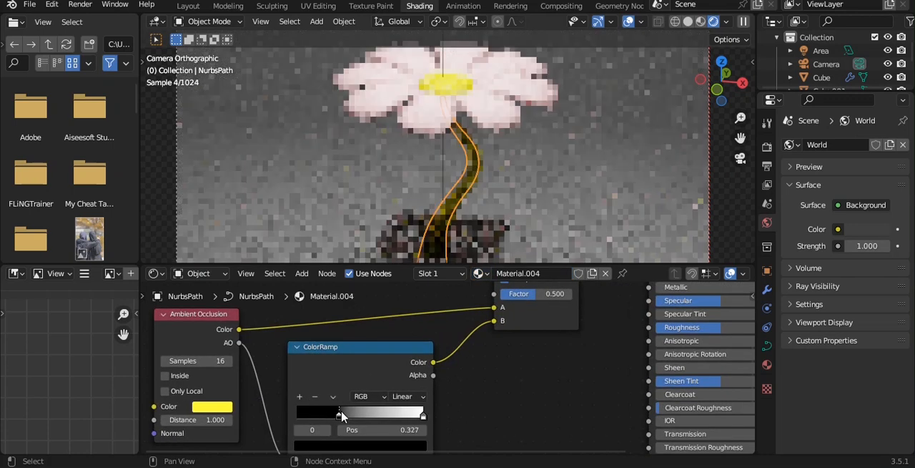
{"action": "left_click", "coordinate": [225, 407]}
{"action": "mouse_move", "coordinate": [211, 299]}
{"action": "left_mouse_down"}
{"action": "mouse_move", "coordinate": [231, 319]}
{"action": "mouse_move", "coordinate": [205, 279]}
{"action": "left_mouse_up"}
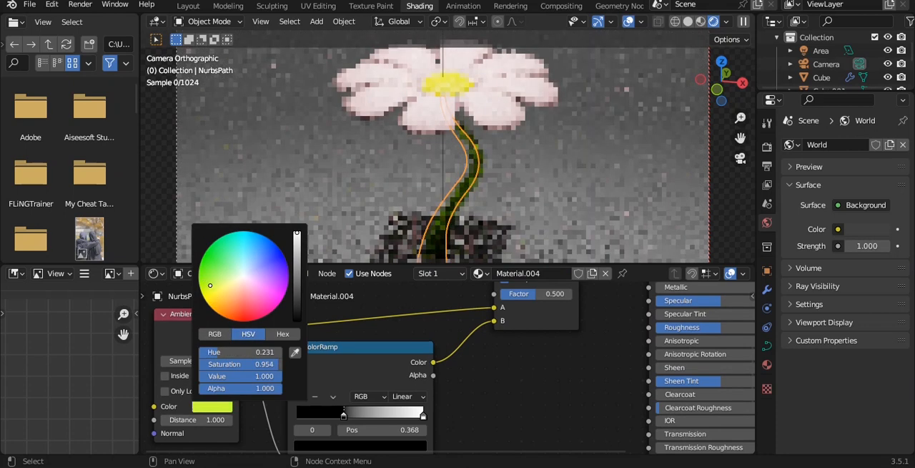
- Save the file and select the flower pot
{"action": "scroll", "coordinate": [514, 340], "scroll_direction": "down", "scroll_amount": 2}
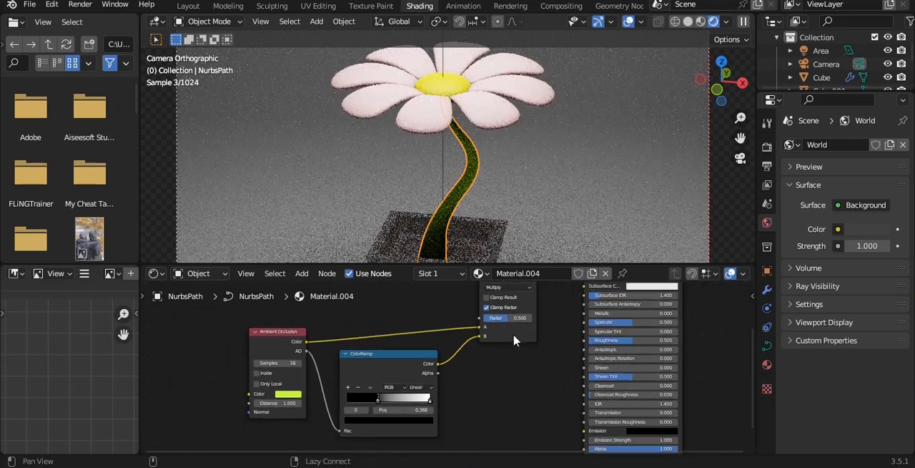
{"action": "left_click_drag", "start_coordinate": [513, 340], "coordinate": [514, 364], "text": "alt"}
{"action": "left_click_drag", "start_coordinate": [531, 197], "coordinate": [522, 163], "text": "alt+shift"}
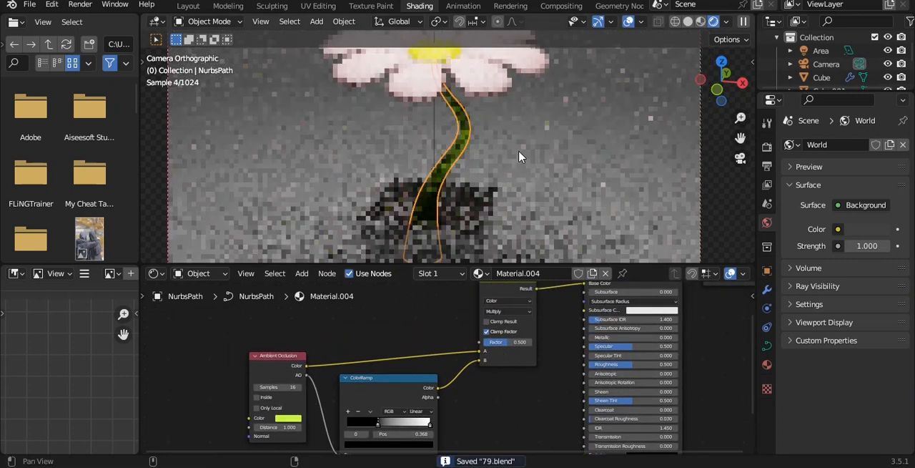
{"action": "left_click", "coordinate": [470, 207]}
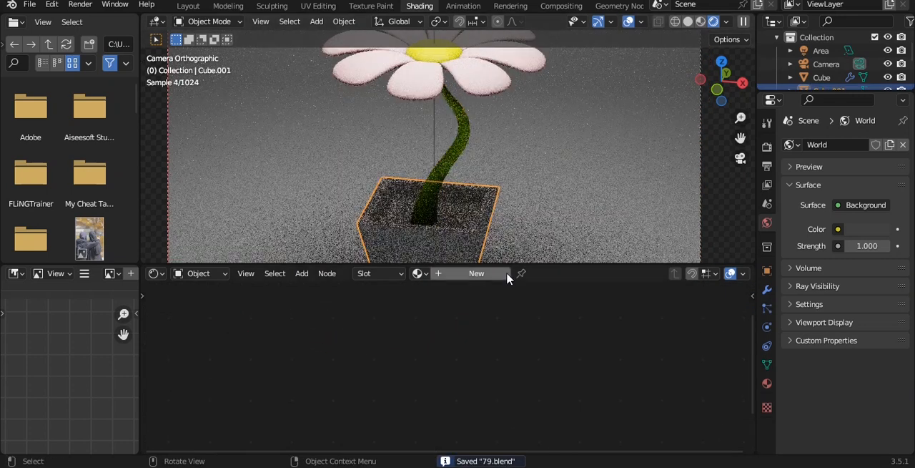
- Add a material to the flower pot, replace it with the existing yellow Material, and make that an independent single-user copy
{"action": "left_click", "coordinate": [477, 273]}
{"action": "key", "text": "Home"}
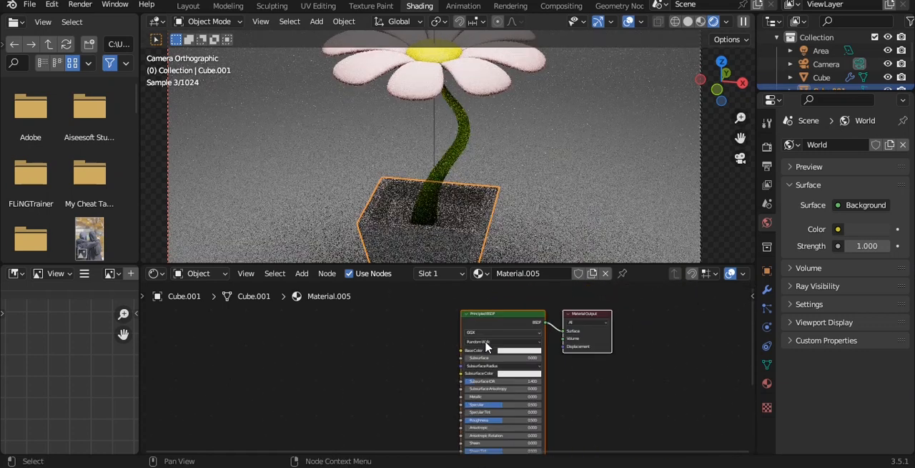
{"action": "scroll", "coordinate": [486, 346], "scroll_direction": "up", "scroll_amount": 2}
{"action": "left_click", "coordinate": [478, 273]}
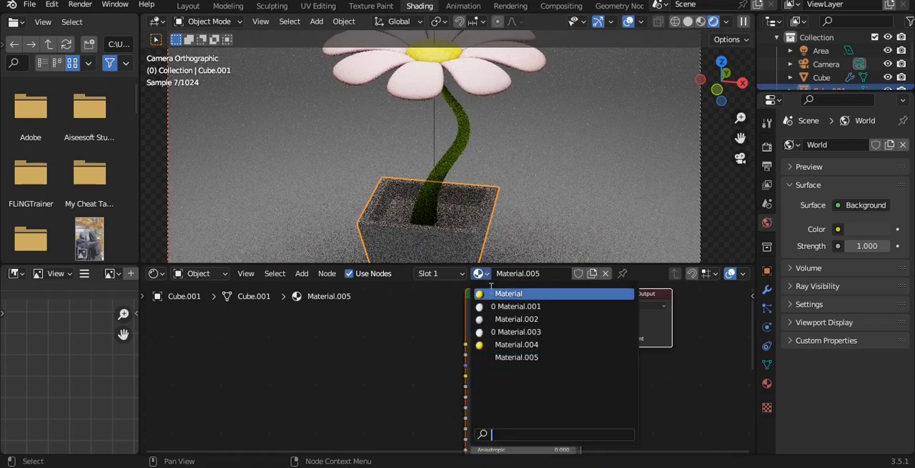
{"action": "left_click", "coordinate": [492, 298]}
{"action": "middle_click_drag", "start_coordinate": [412, 363], "coordinate": [500, 320]}
{"action": "left_click", "coordinate": [579, 274]}
- Set the Ambient Occlusion color of the pot's material to light orange, select the backdrop, and save the file
{"action": "scroll", "coordinate": [429, 358], "scroll_direction": "up", "scroll_amount": 2}
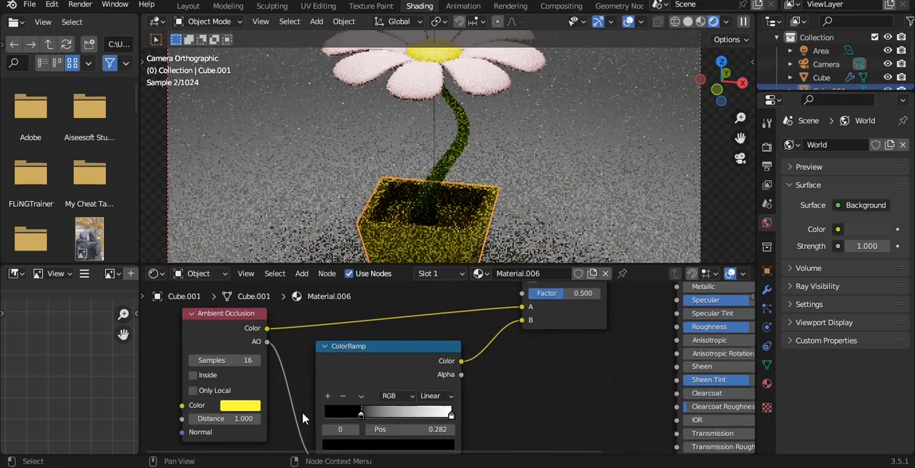
{"action": "left_click", "coordinate": [256, 404]}
{"action": "left_click_drag", "start_coordinate": [243, 294], "coordinate": [258, 300]}
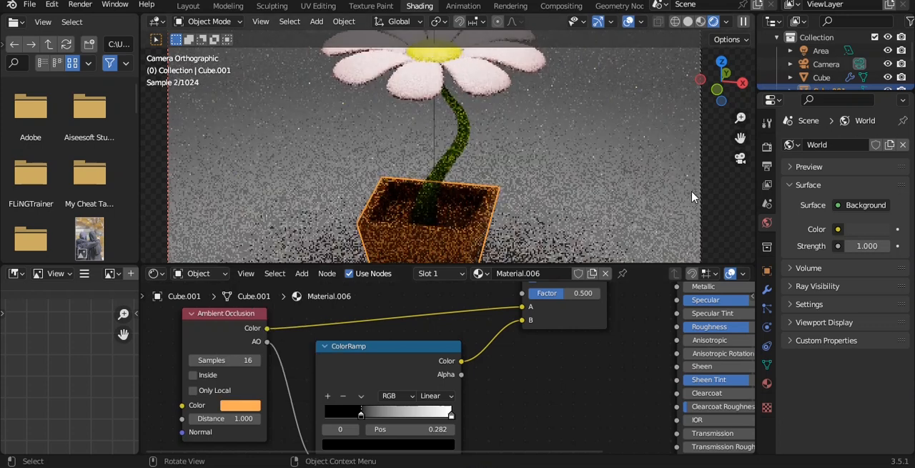
{"action": "left_click", "coordinate": [728, 190]}
{"action": "scroll", "coordinate": [499, 179], "scroll_direction": "down", "scroll_amount": 2}
{"action": "key", "text": "ctrl+s"}
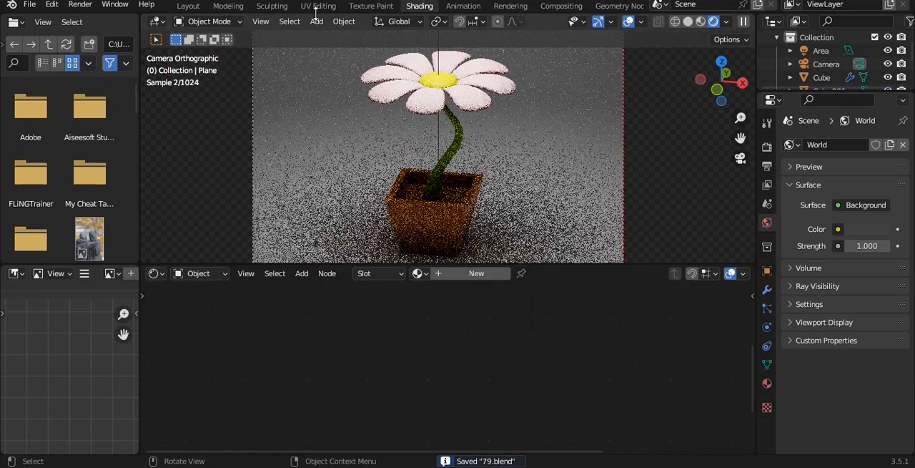
- Switch to the Layout workspace, select the area light above the flower, and set its shape to Disk
{"action": "left_click", "coordinate": [187, 7]}
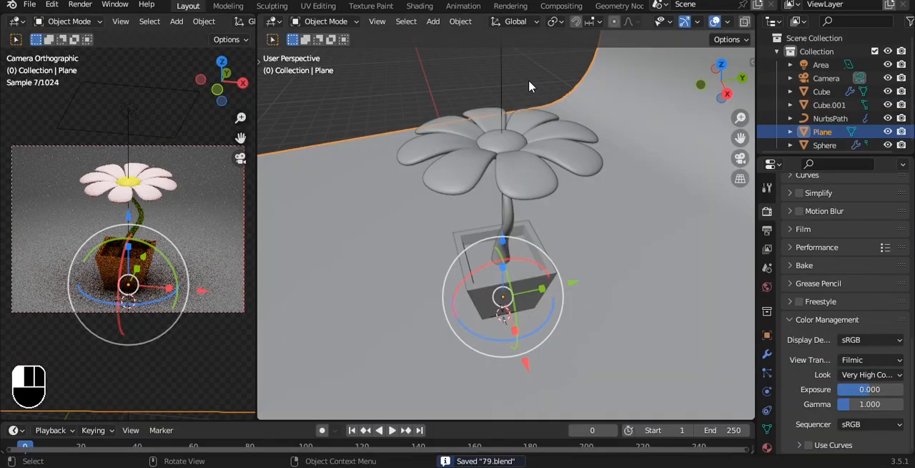
{"action": "left_click", "coordinate": [529, 80]}
{"action": "scroll", "coordinate": [525, 115], "scroll_direction": "down", "scroll_amount": 4}
{"action": "left_click_drag", "start_coordinate": [524, 141], "coordinate": [530, 138], "text": "alt"}
{"action": "left_click", "coordinate": [513, 126]}
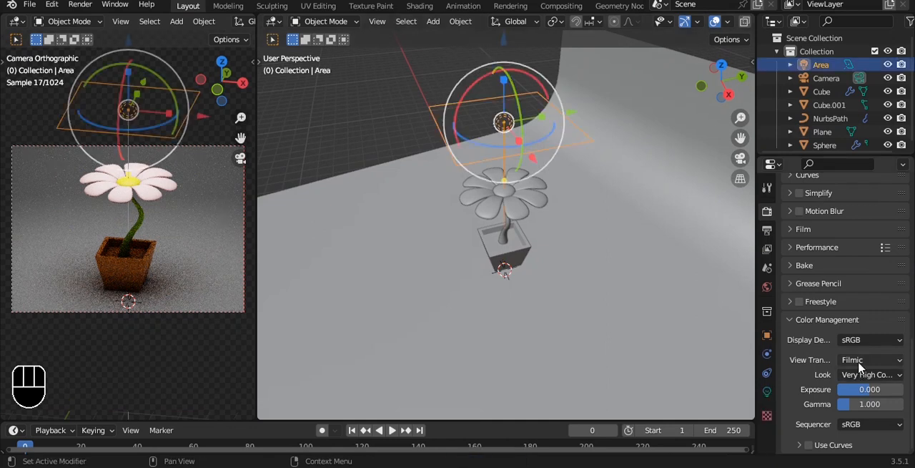
{"action": "left_click", "coordinate": [766, 393]}
{"action": "left_click", "coordinate": [862, 253]}
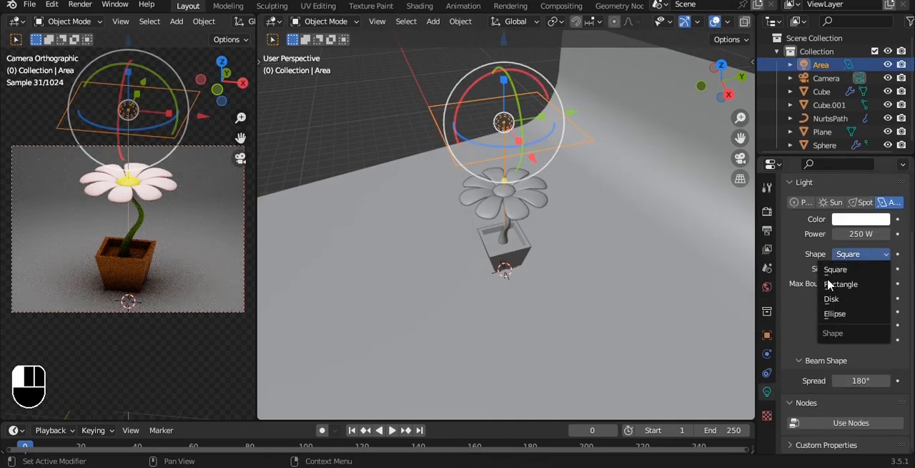
{"action": "left_click", "coordinate": [838, 298]}
- Duplicate the overhead disk light and offset the copy about 6 m along the positive X axis
{"action": "key", "text": "shift+d"}
{"action": "key", "text": "x"}
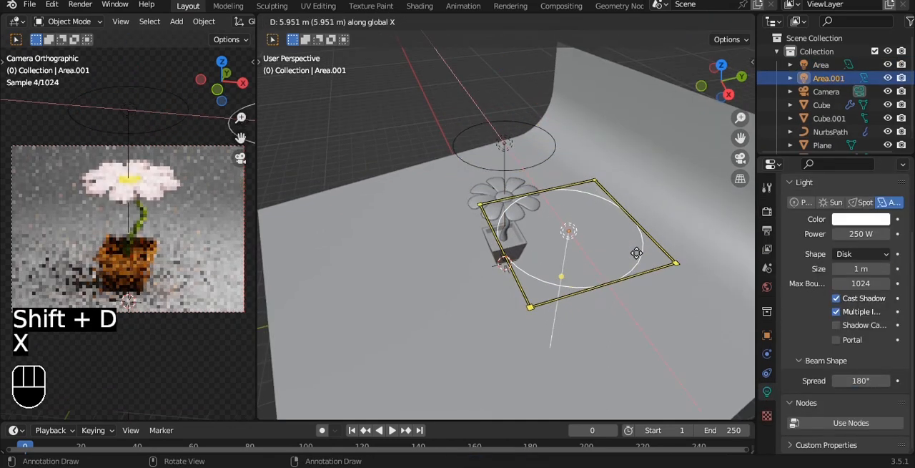
{"action": "left_click", "coordinate": [644, 254]}
- In top view, move the duplicated light diagonally in front of the flower and aim it at the flower
{"action": "key", "text": "grave"}
{"action": "left_click", "coordinate": [620, 189]}
{"action": "left_click_drag", "start_coordinate": [622, 155], "coordinate": [594, 223]}
{"action": "key", "text": "shift+t"}
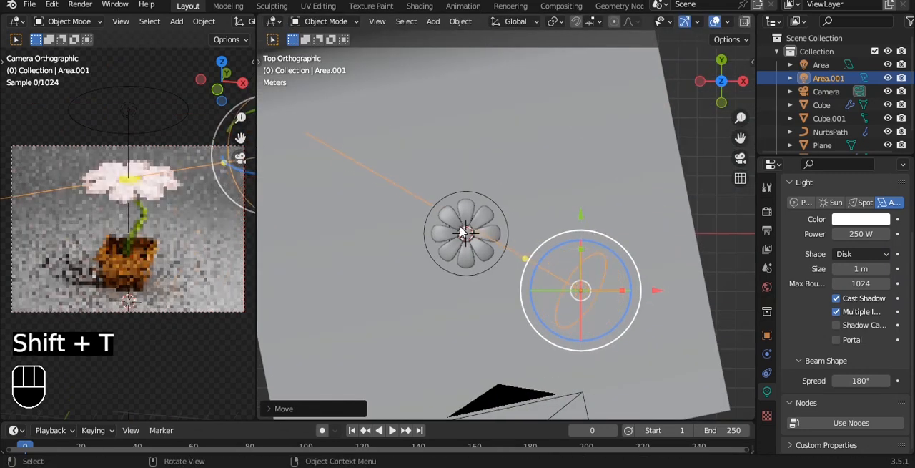
{"action": "left_click", "coordinate": [463, 231]}
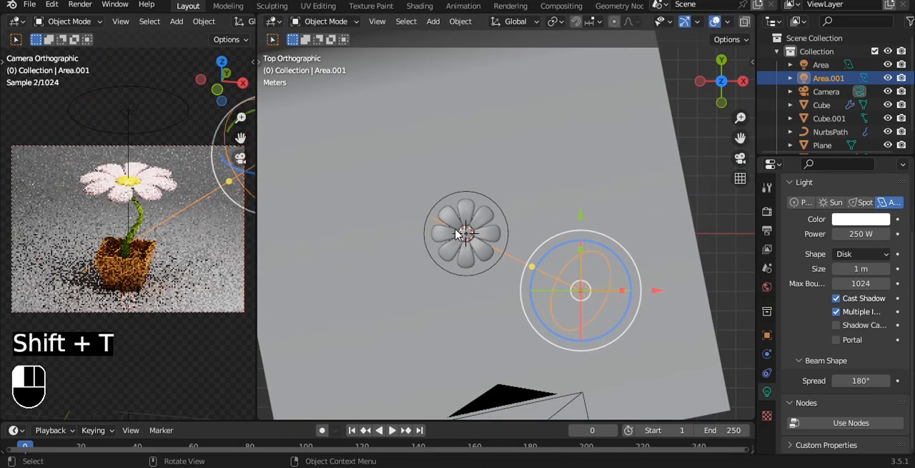
- Set the duplicated light's power to 700 W
{"action": "left_click", "coordinate": [860, 238]}
{"action": "type", "text": "1000"}
{"action": "key", "text": "Return"}
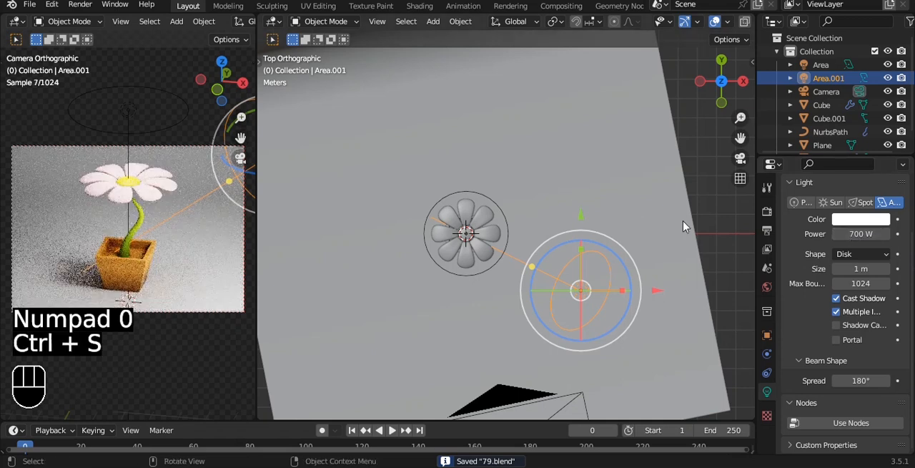
- Duplicate the 700 W light about 12.6 m along negative X and rotate the copy to face the flower
{"action": "key", "text": "shift+d"}
{"action": "key", "text": "x"}
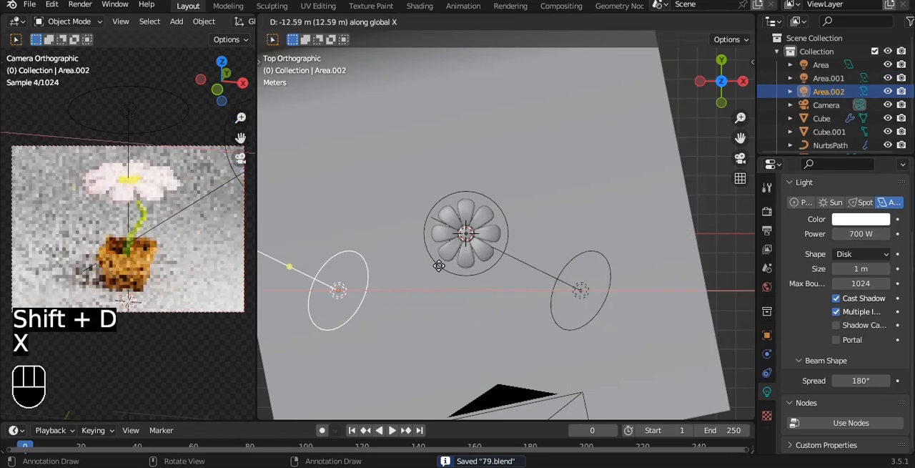
{"action": "left_click", "coordinate": [439, 265]}
{"action": "key", "text": "r"}
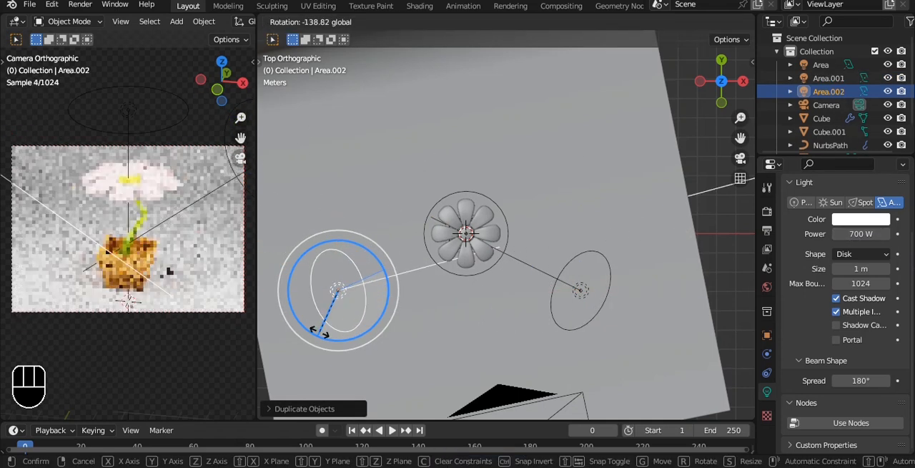
{"action": "left_click", "coordinate": [337, 331]}
- Set the power of the new light on the flower's negative X side to 300 W
{"action": "double_click", "coordinate": [861, 233]}
{"action": "type", "text": "30"}
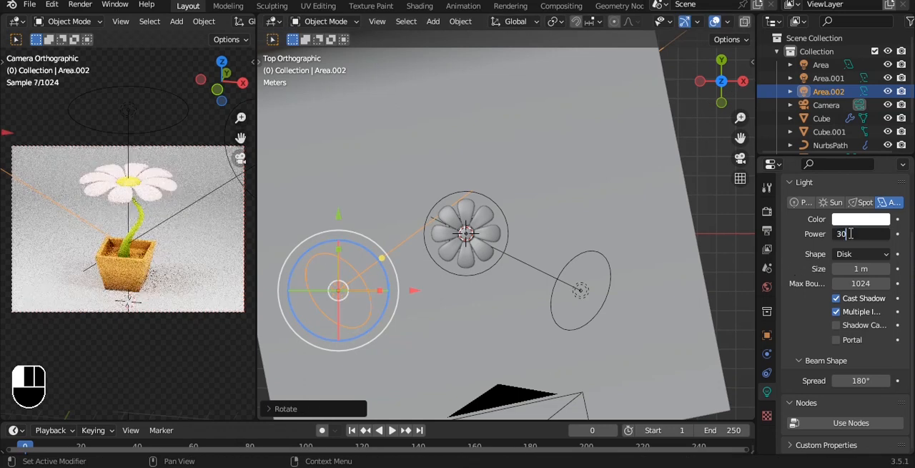
{"action": "type", "text": "0"}
{"action": "key", "text": "Return"}
- Add a new material to the backdrop plane and set its Base Color to light green
{"action": "left_click", "coordinate": [566, 187]}
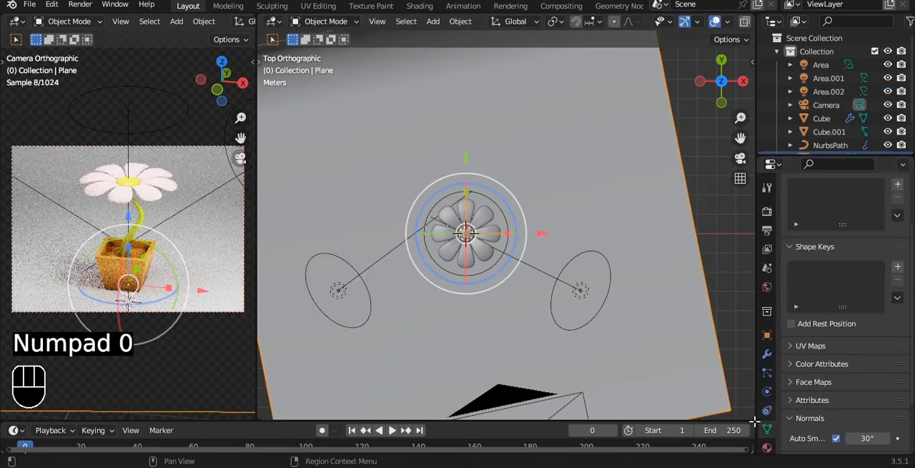
{"action": "left_click", "coordinate": [767, 447]}
{"action": "left_click", "coordinate": [858, 269]}
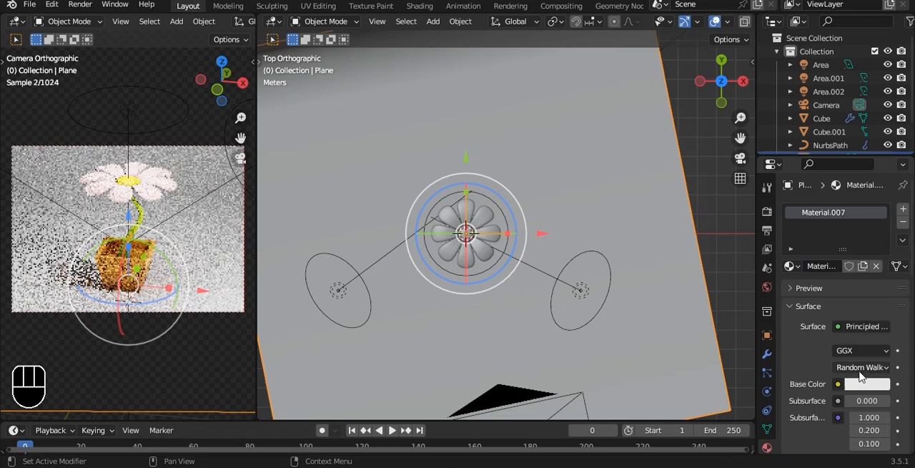
{"action": "left_click", "coordinate": [868, 381]}
{"action": "left_click_drag", "start_coordinate": [822, 247], "coordinate": [802, 239]}
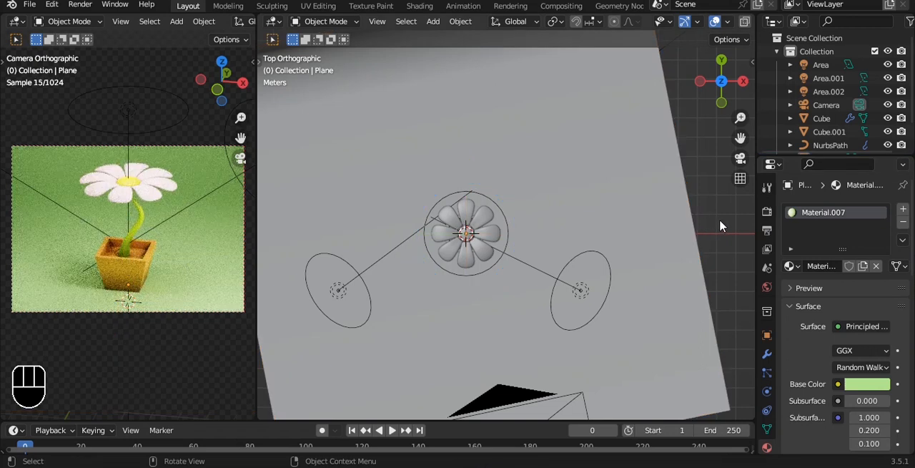
- Set the Cycles render device to GPU Compute and enable denoising for the viewport
{"action": "left_click", "coordinate": [767, 212]}
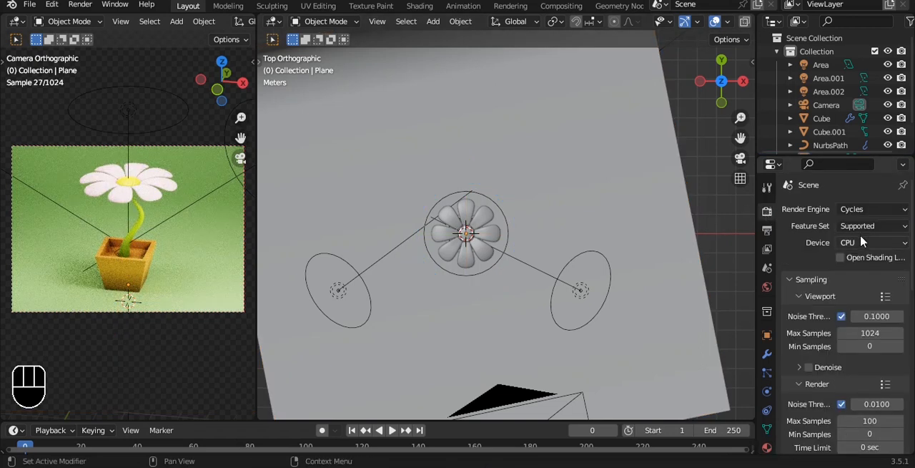
{"action": "left_click", "coordinate": [862, 242]}
{"action": "left_click", "coordinate": [862, 272]}
{"action": "left_click", "coordinate": [809, 352]}
{"action": "scroll", "coordinate": [812, 358], "scroll_direction": "down", "scroll_amount": 15}
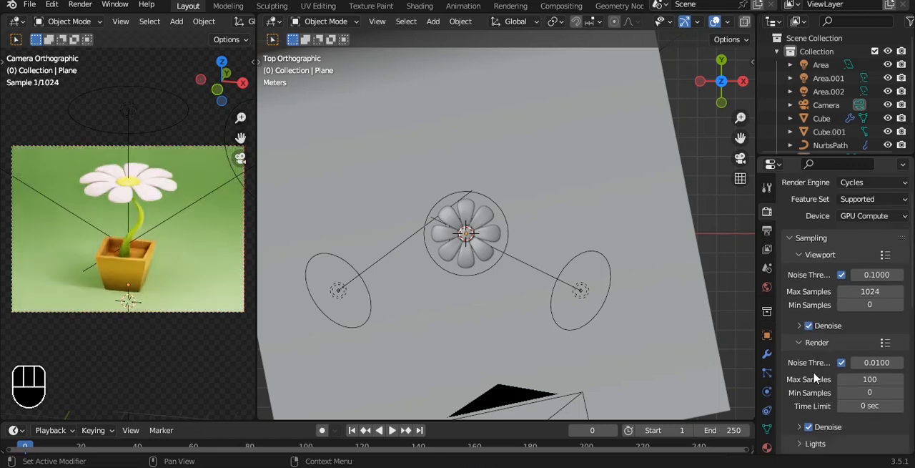